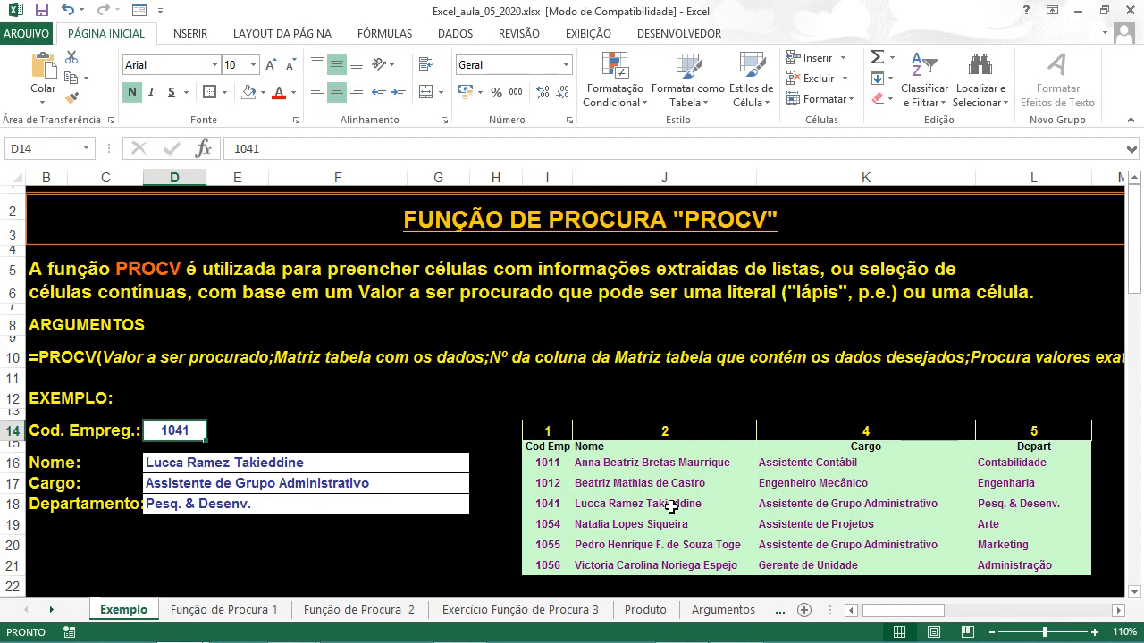
In the Exemplo sheet, look up two employees by entering the codes from list rows 19 and 16 in cell D14
type("1")
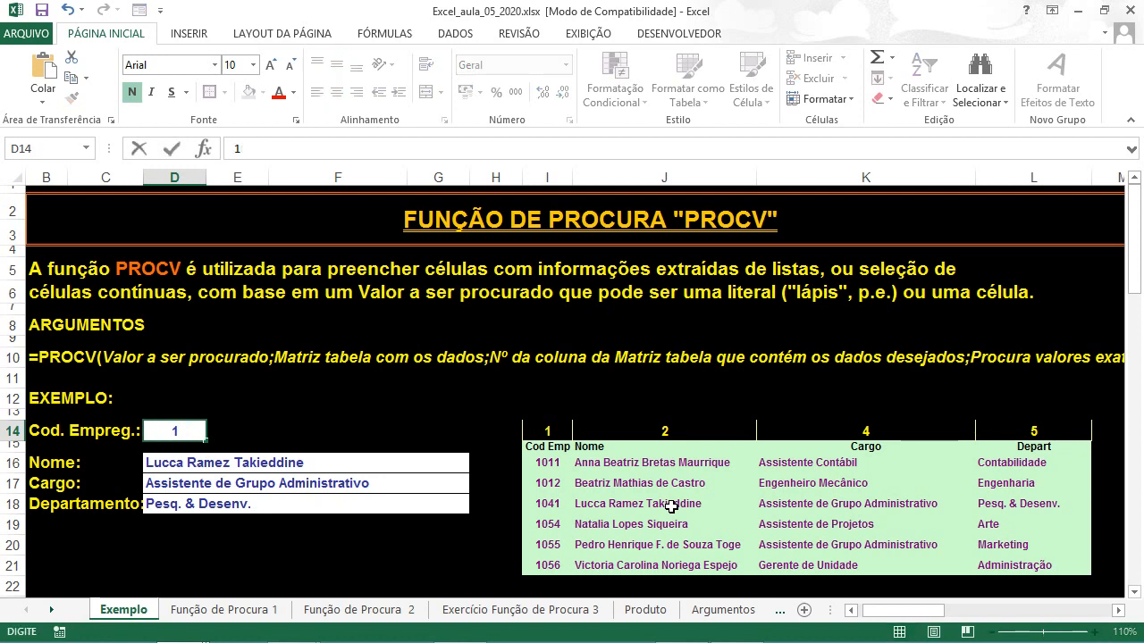
type("054")
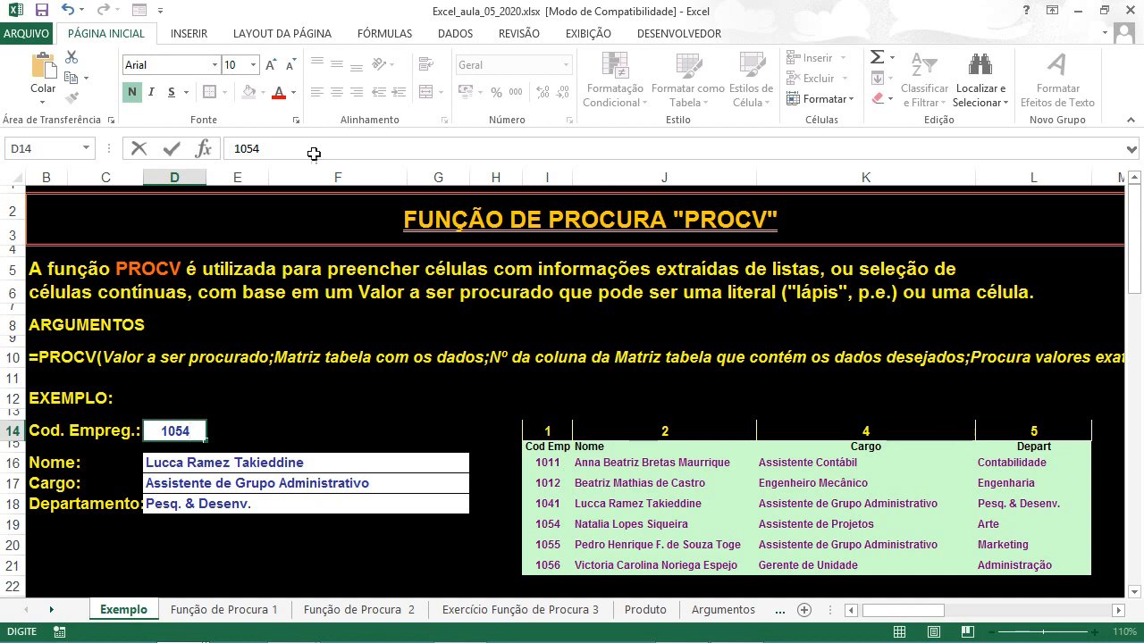
left_click(175, 148)
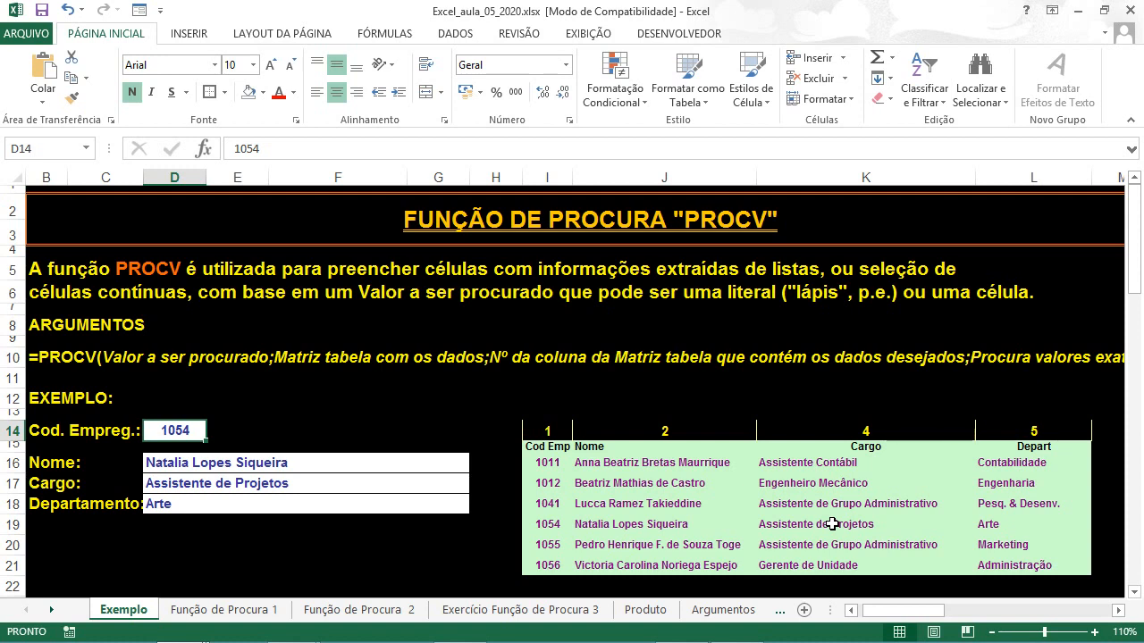
type("1011")
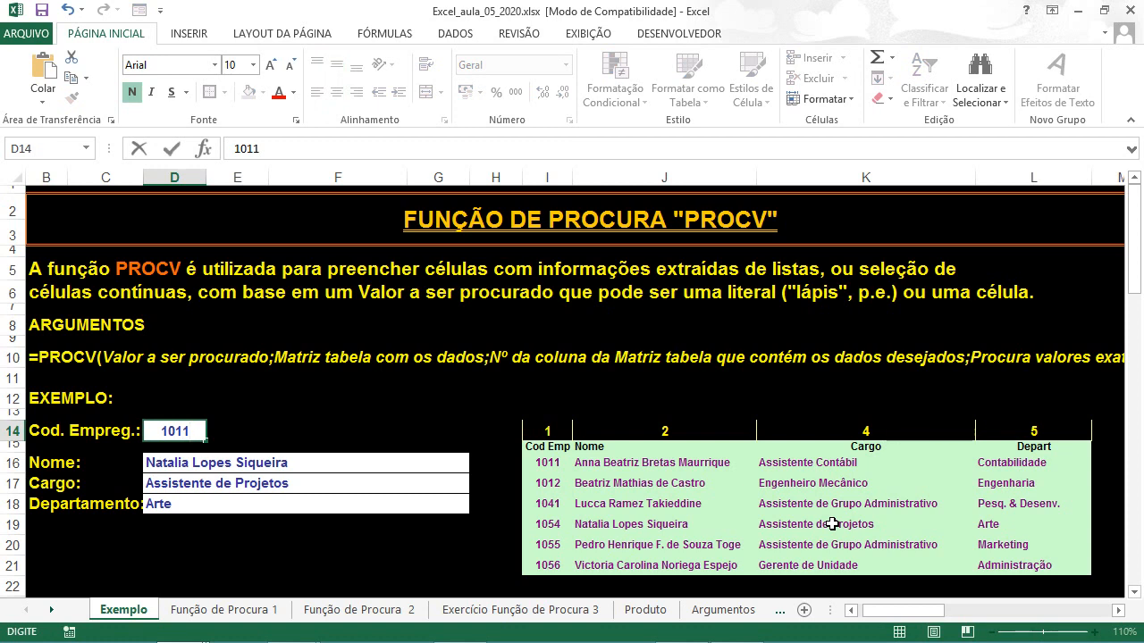
key("ctrl+Return")
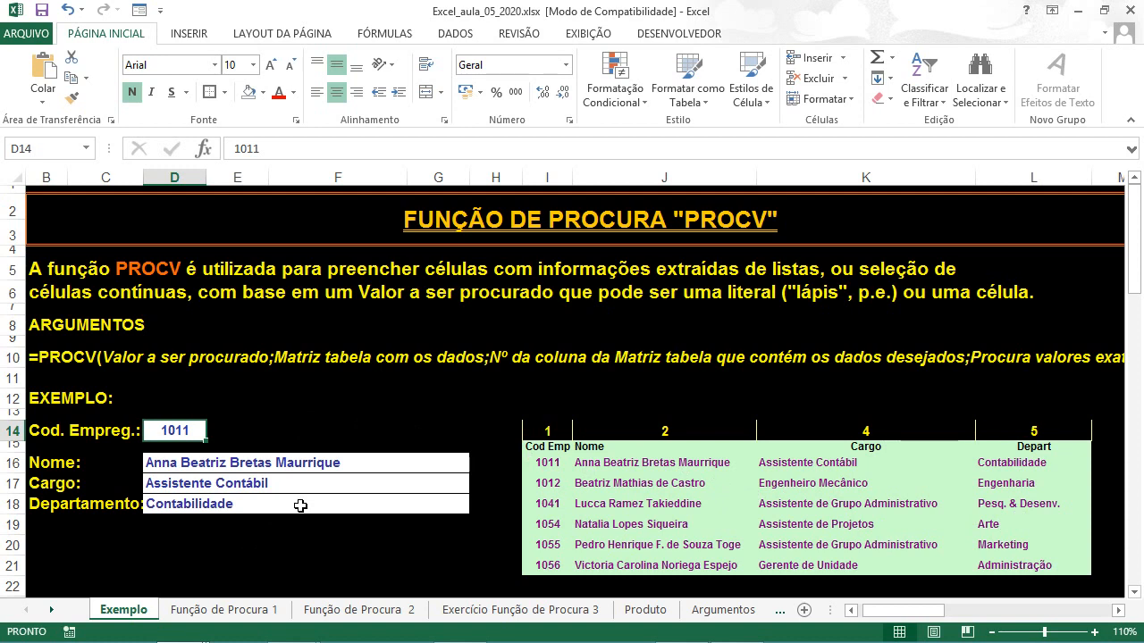
On the Função de Procura 1 sheet, widen column I so the Descrição label fits on one line
left_click(238, 611)
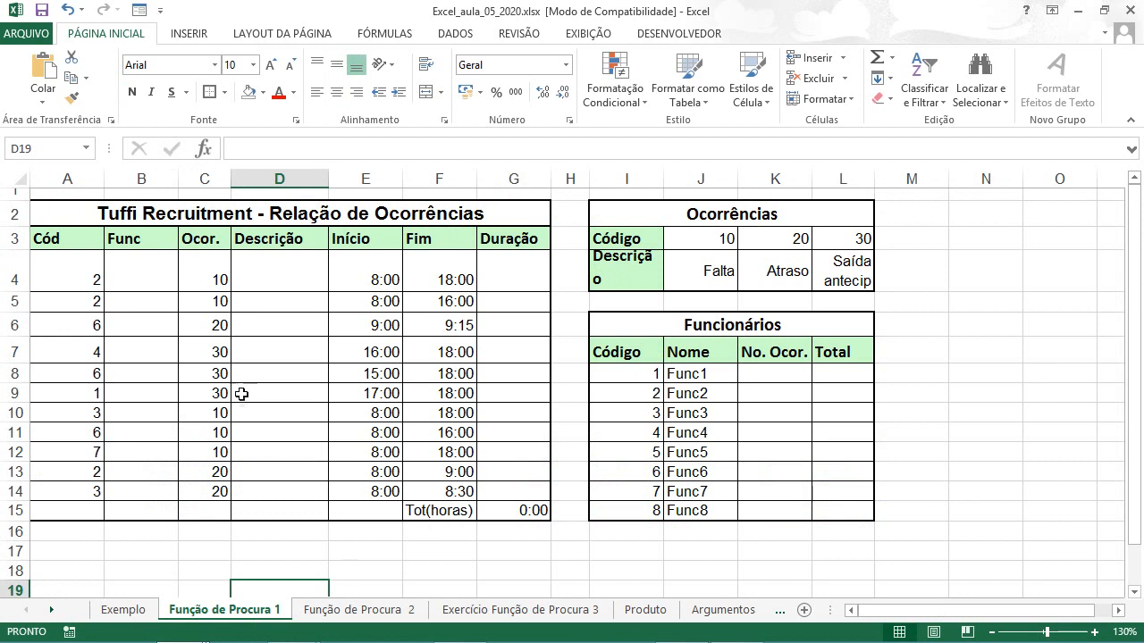
left_click(132, 278)
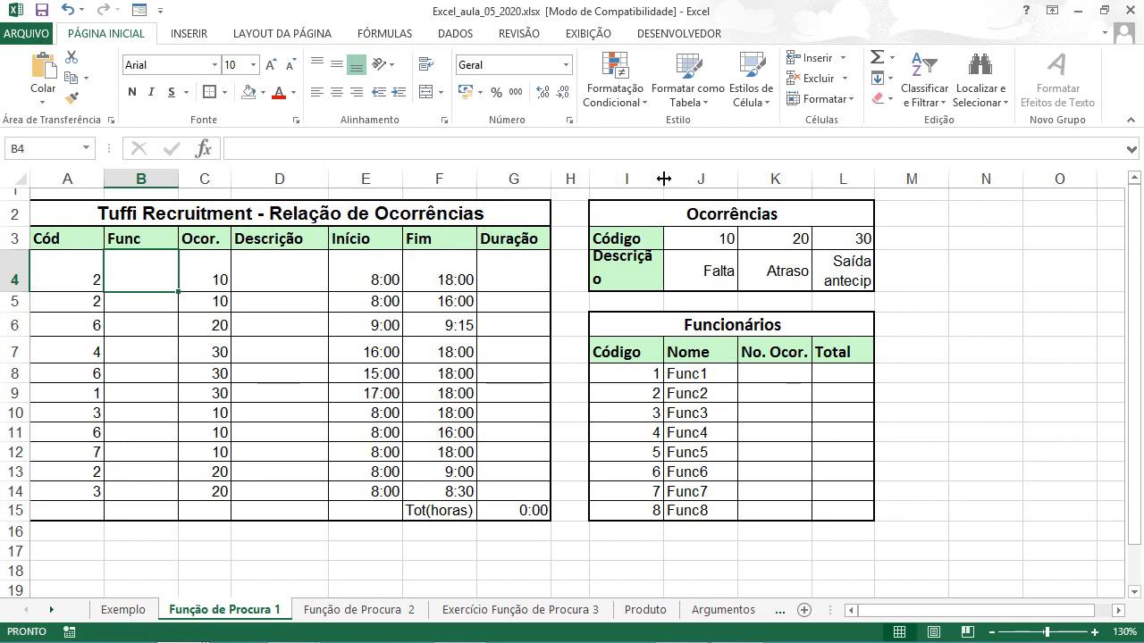
left_click_drag(663, 179, 677, 178)
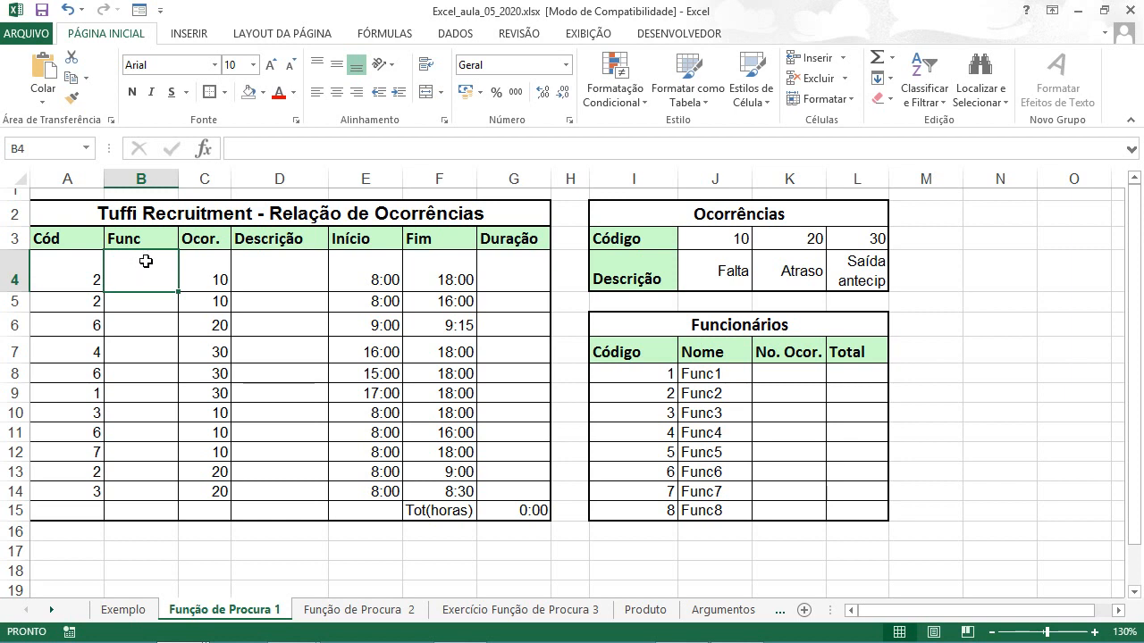
Start inserting a function in B4, search for procv, and locate PROCV among all functions (Tudo)
left_click(204, 152)
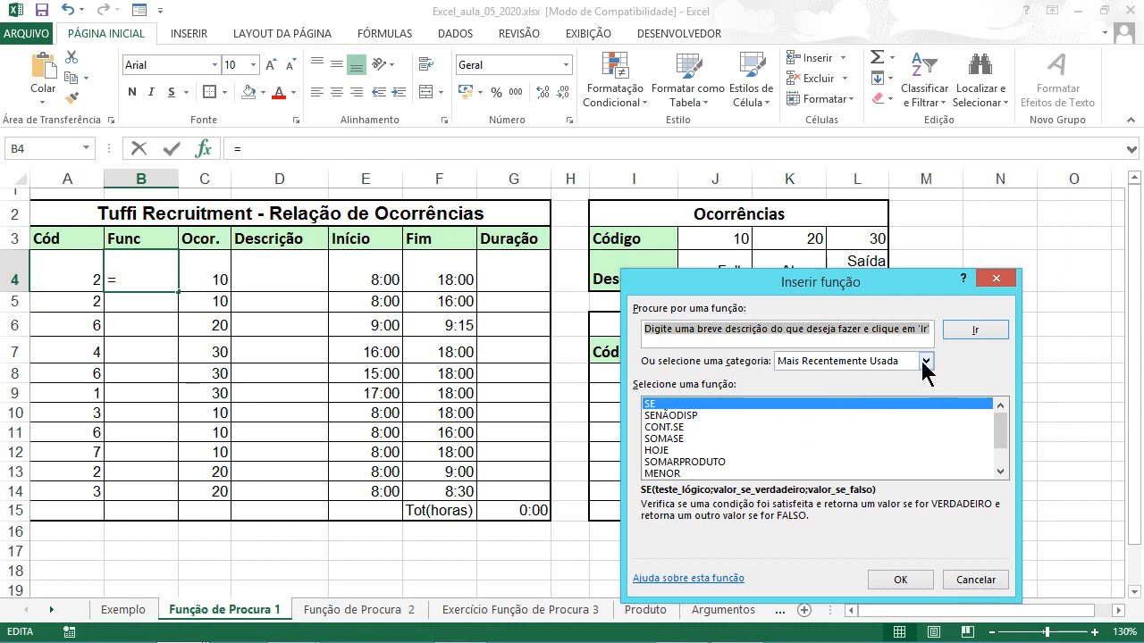
type("procv")
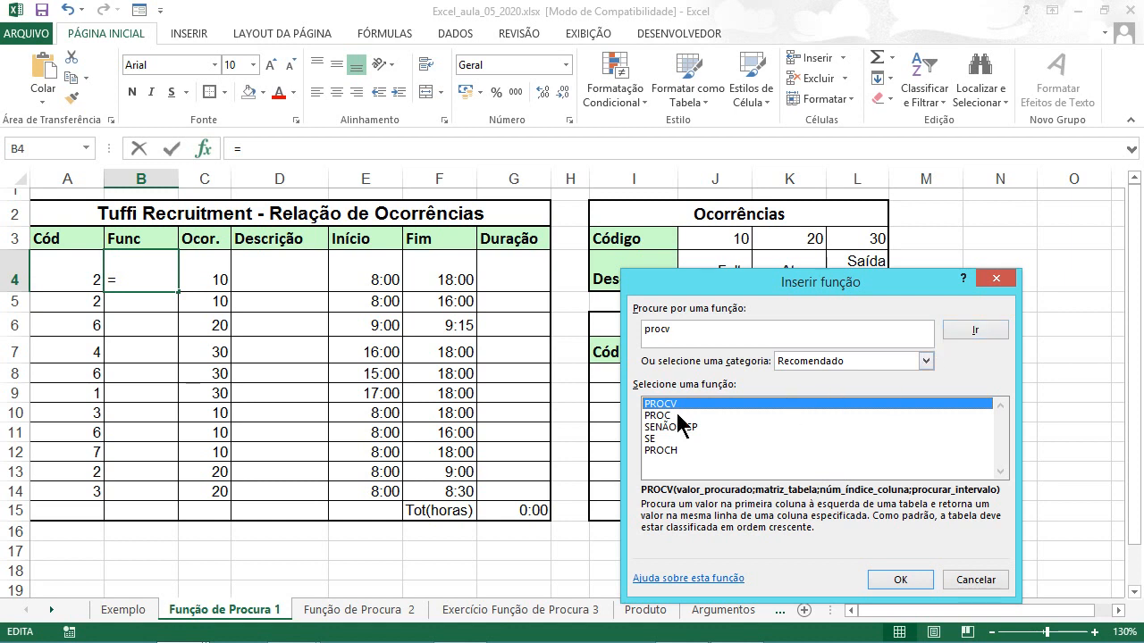
left_click(926, 363)
left_click(807, 410)
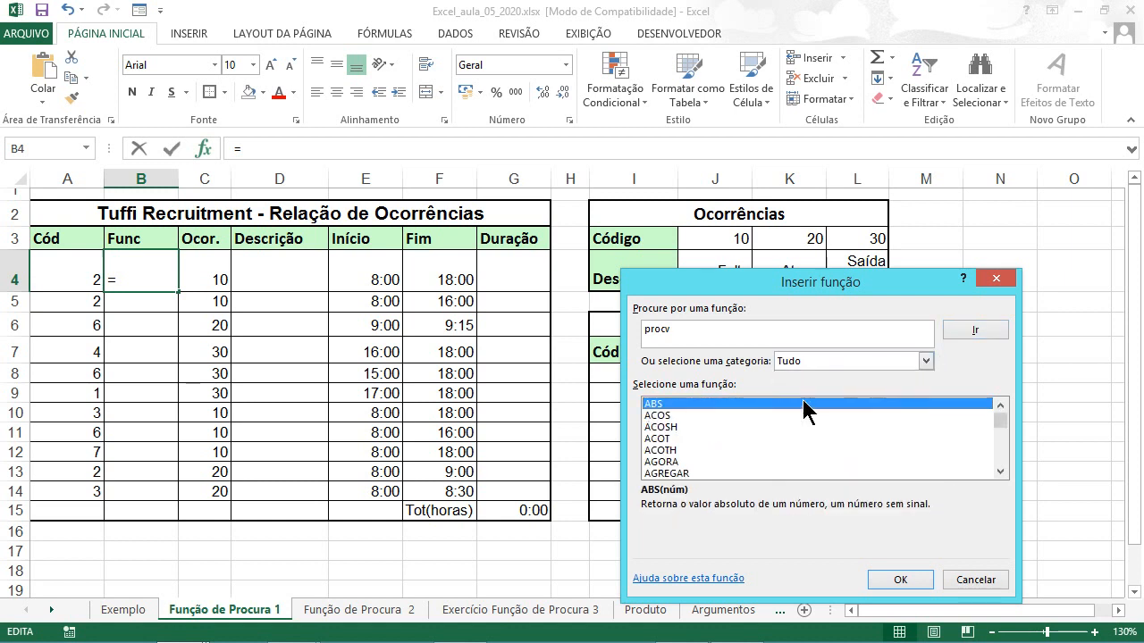
left_click_drag(1003, 418, 1000, 457)
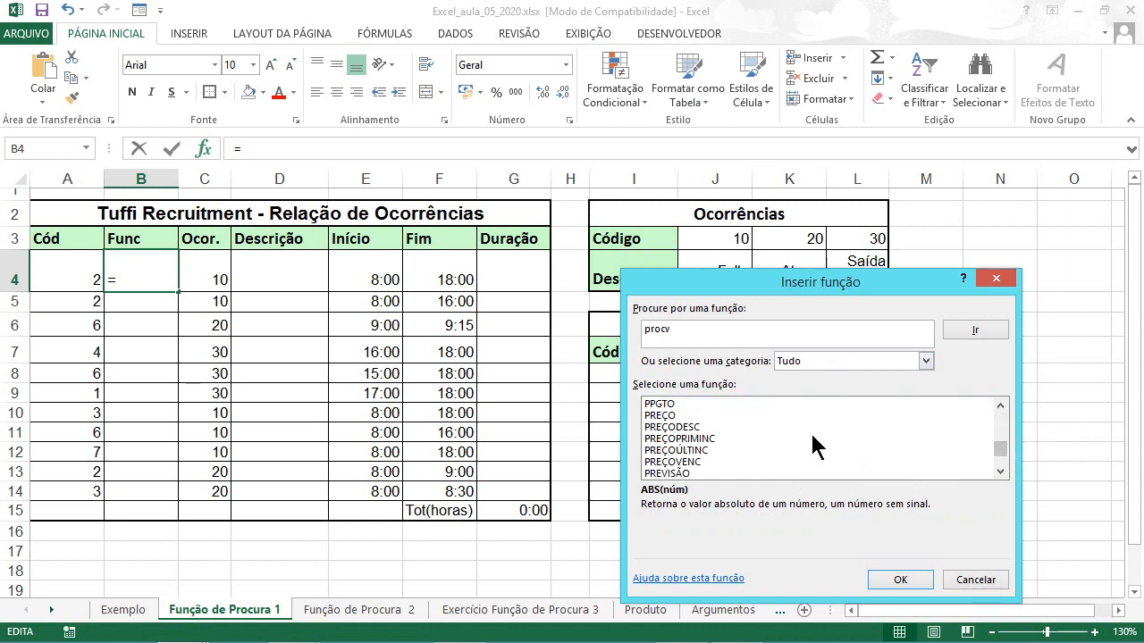
scroll(810, 434, "down", 2)
left_click(668, 474)
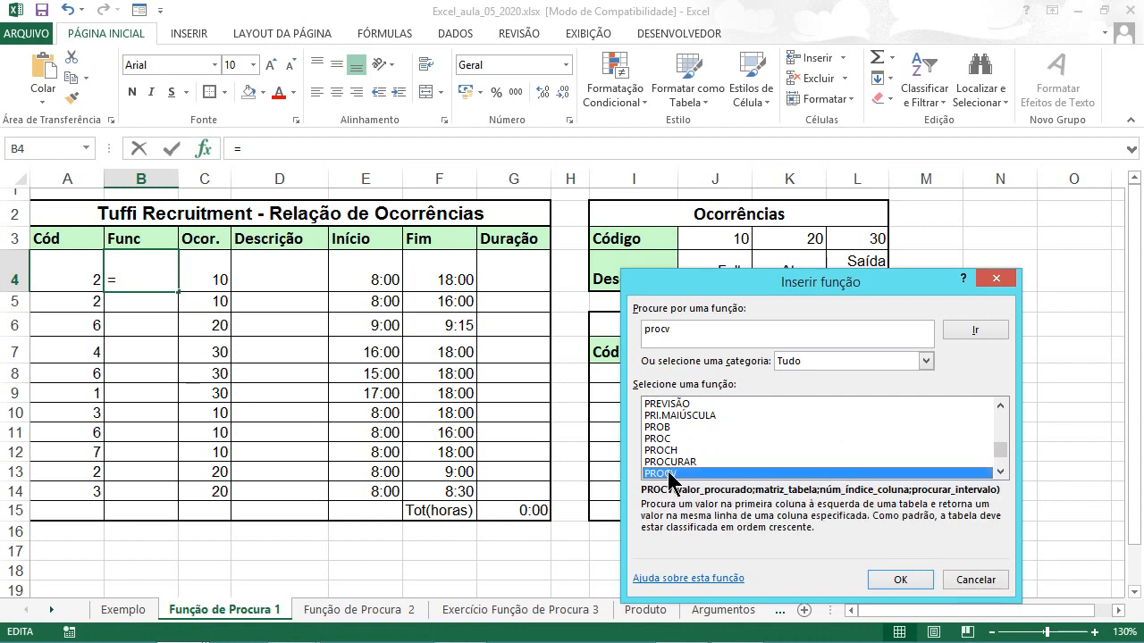
Choose PROCV from the Pesquisa e Referência category and insert it in B4
left_click(926, 361)
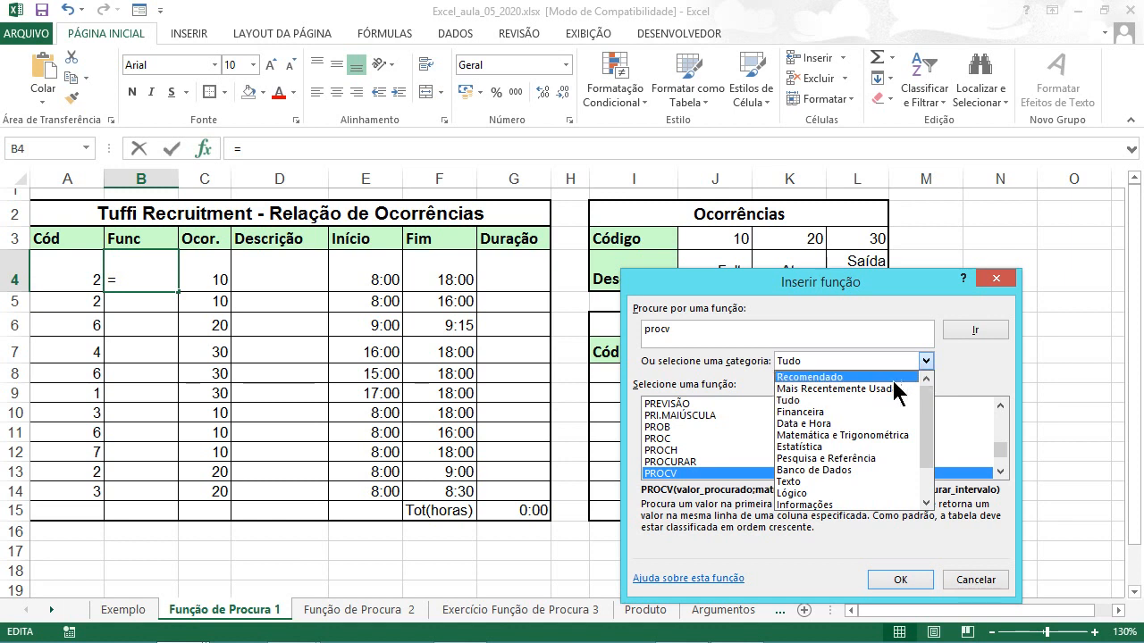
left_click(857, 460)
scroll(853, 457, "down", 2)
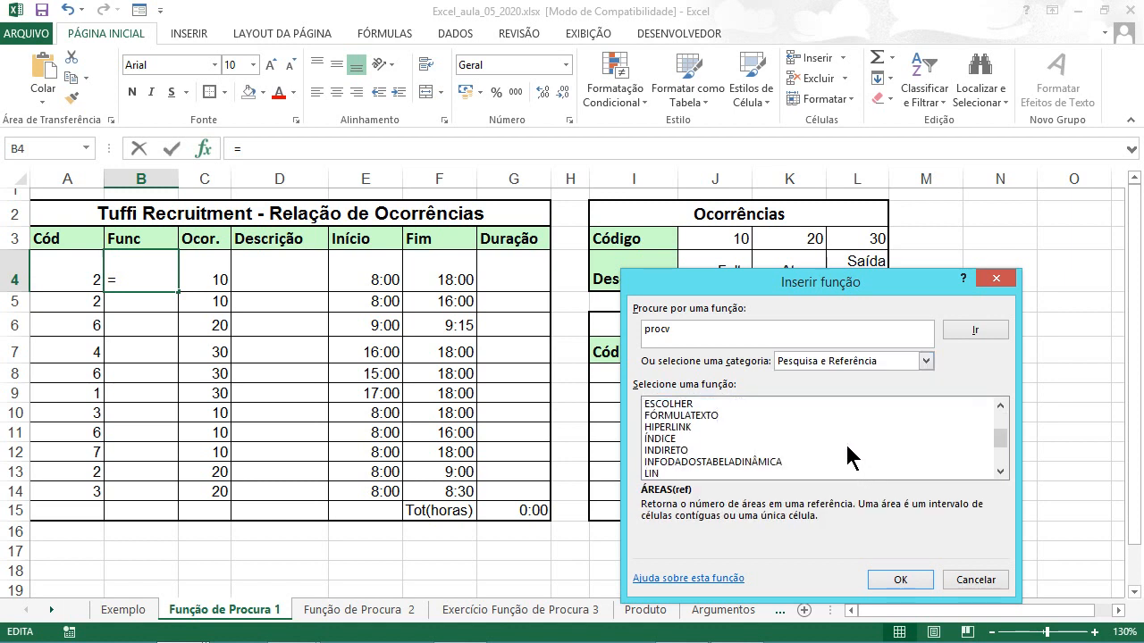
scroll(849, 457, "down", 2)
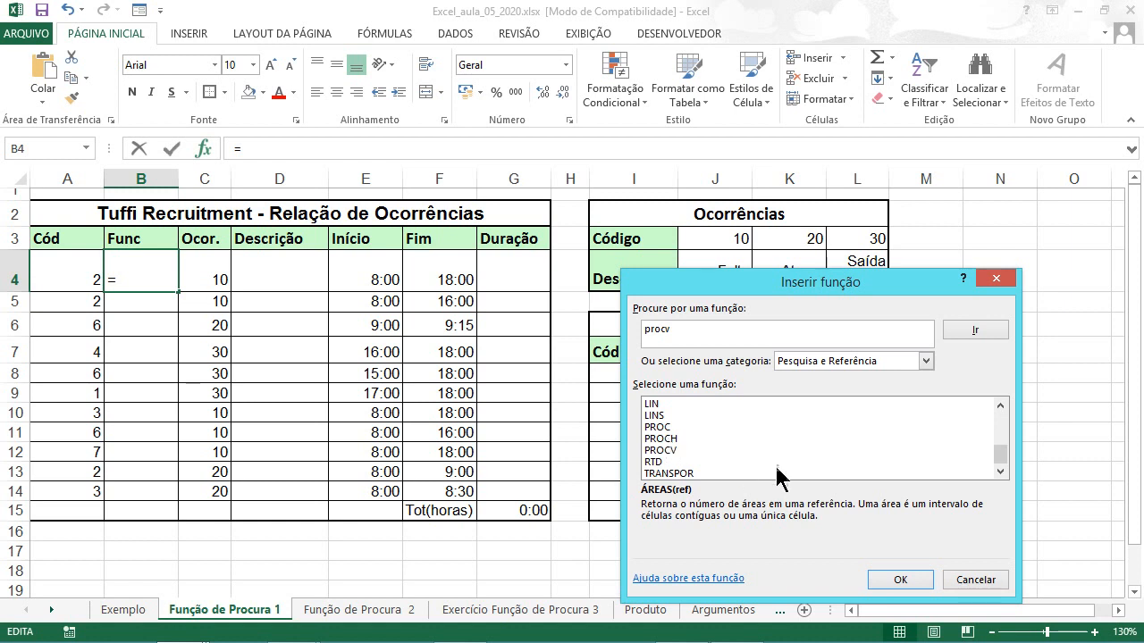
left_click(665, 452)
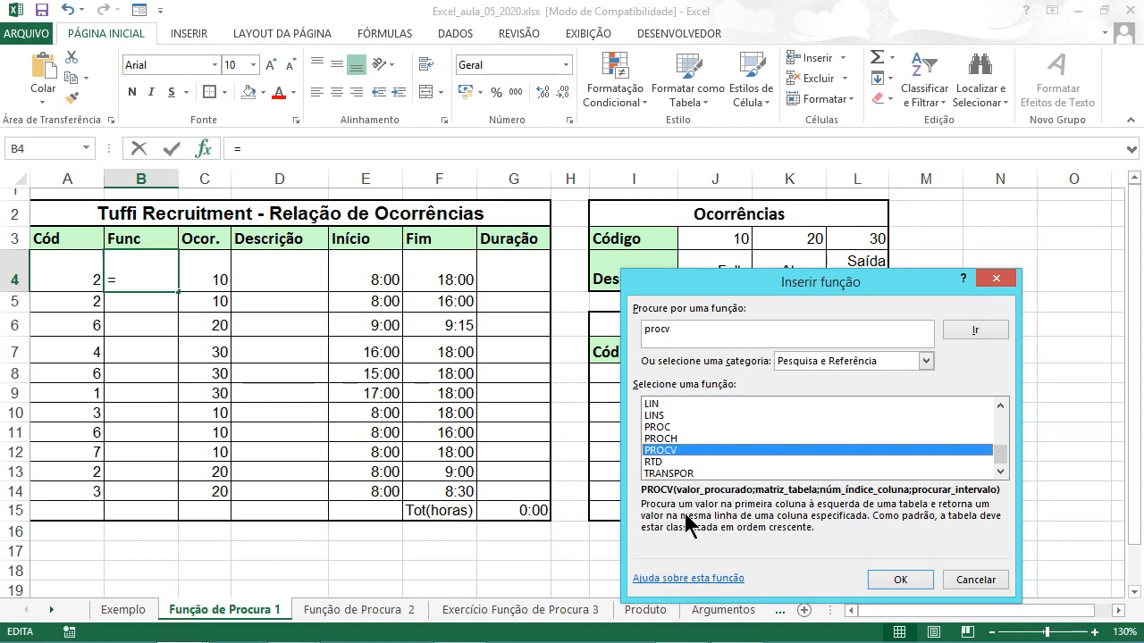
left_click_drag(755, 294, 882, 120)
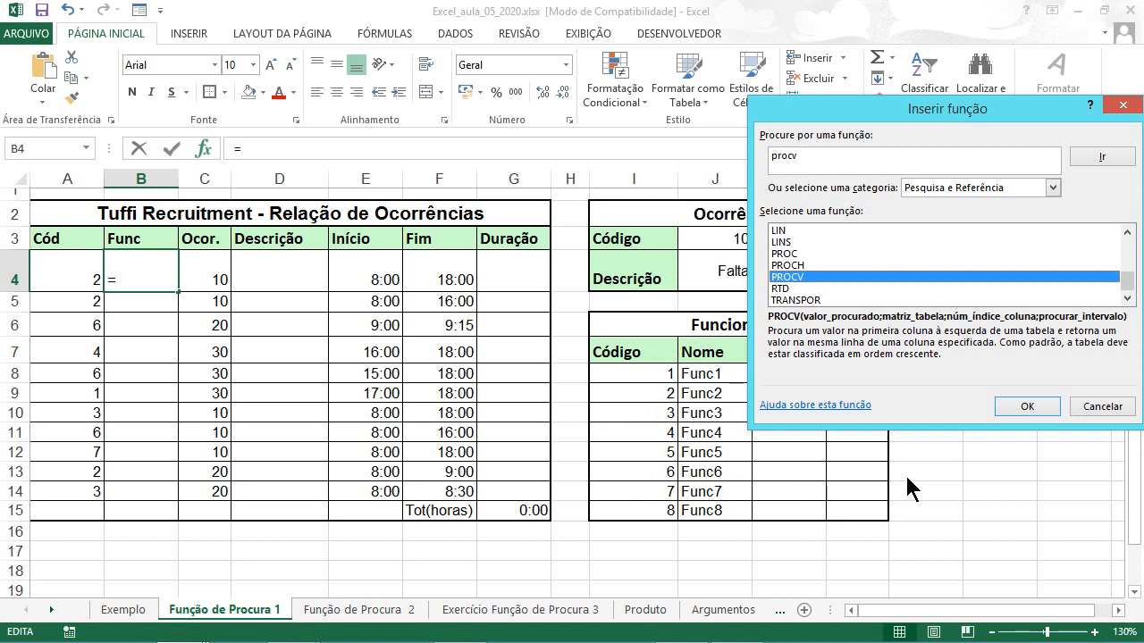
left_click_drag(983, 101, 999, 228)
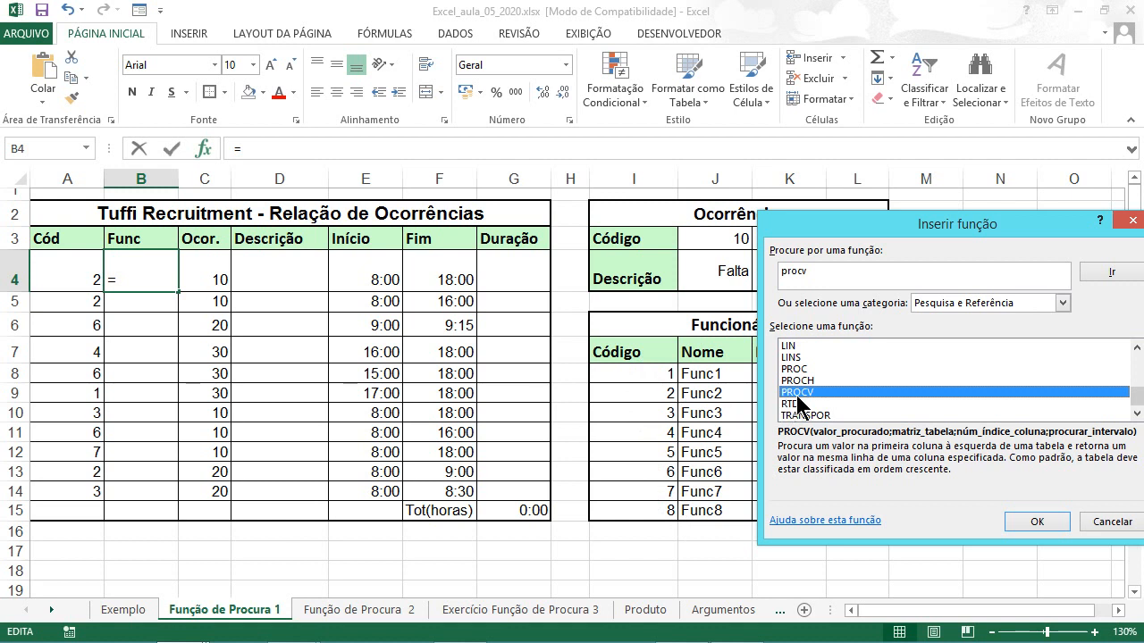
left_click_drag(885, 225, 890, 280)
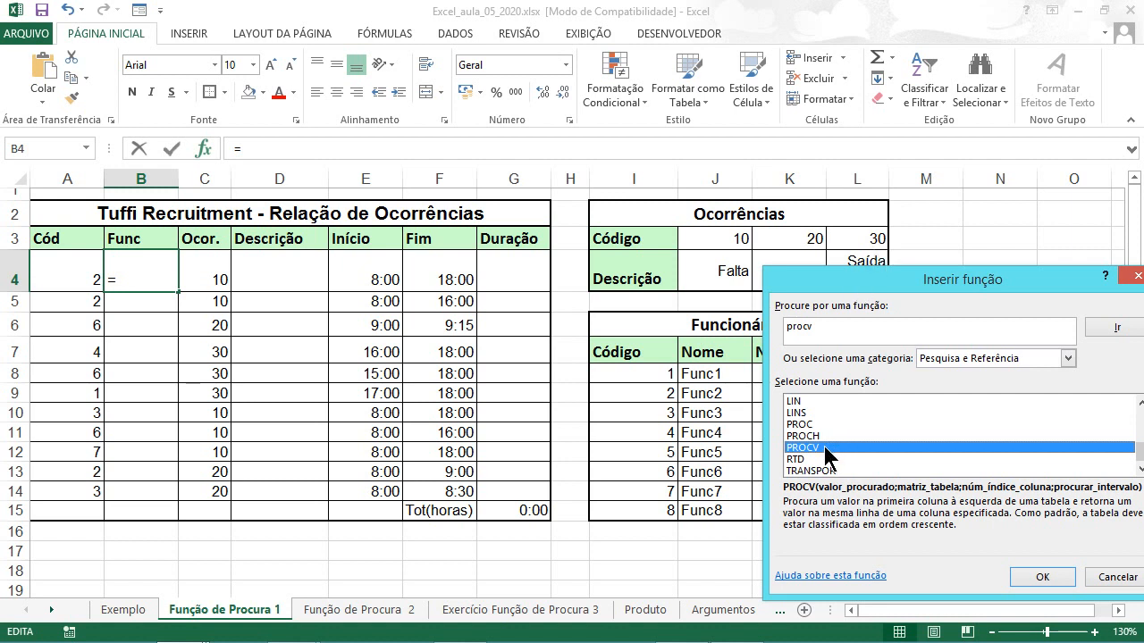
left_click(1042, 580)
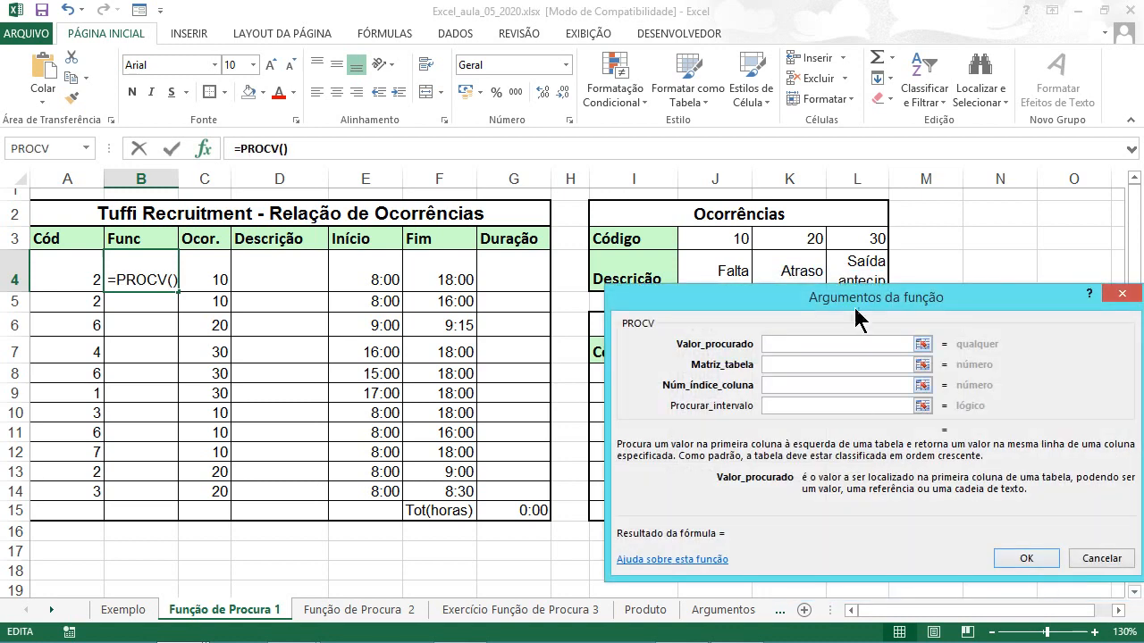
Set PROCV's Valor_procurado to cell A4, the employee code of the first occurrence
left_click_drag(840, 304, 850, 25)
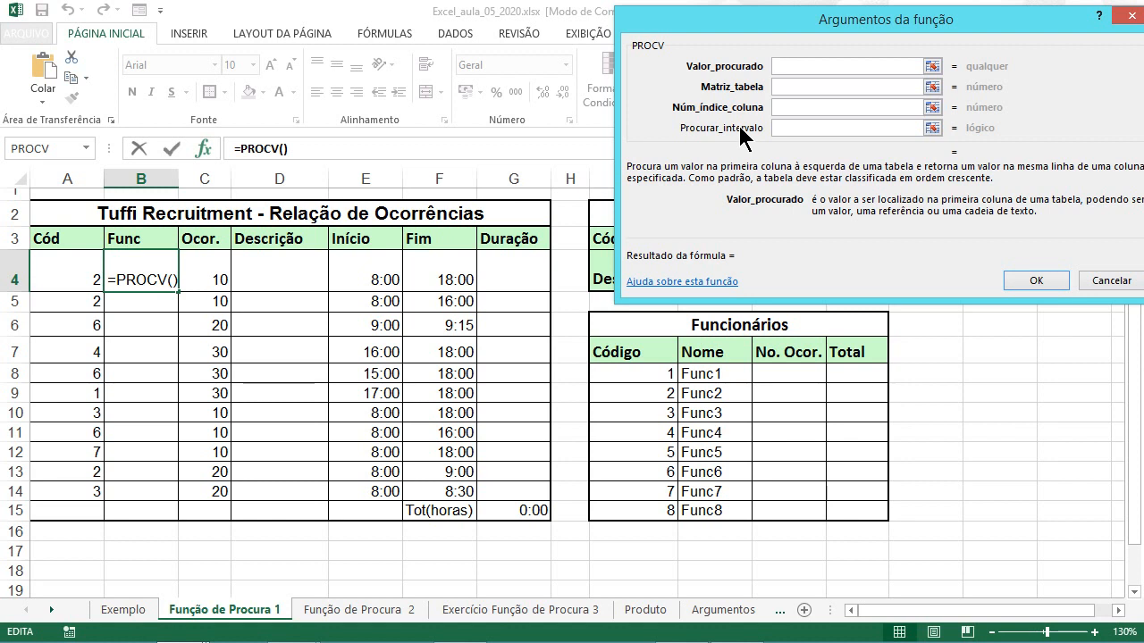
left_click(69, 262)
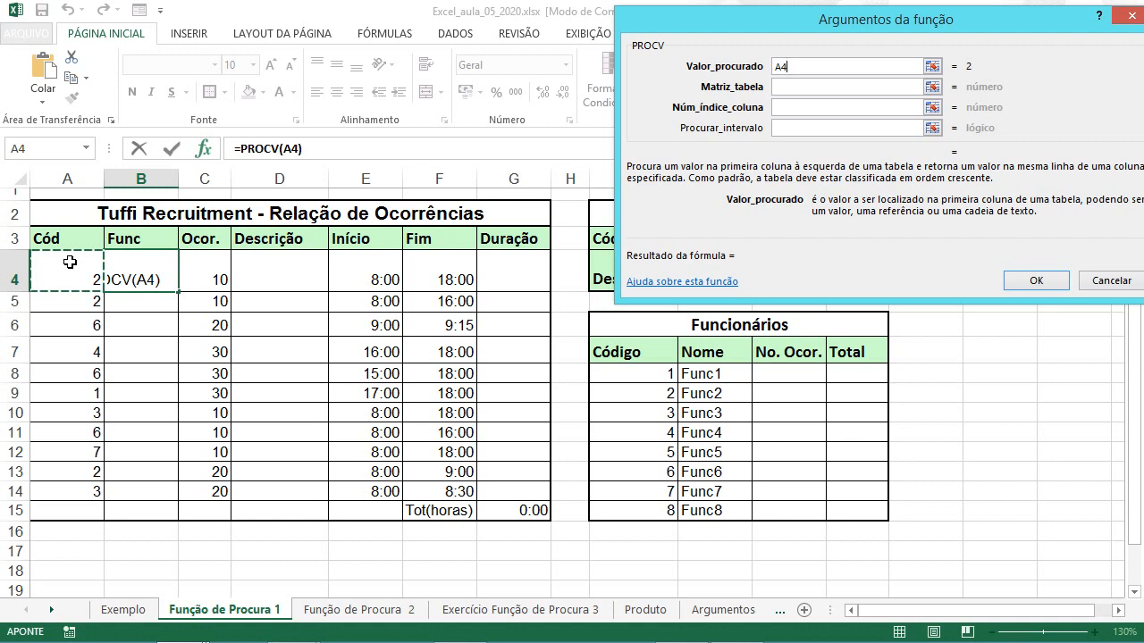
left_click_drag(779, 27, 907, 70)
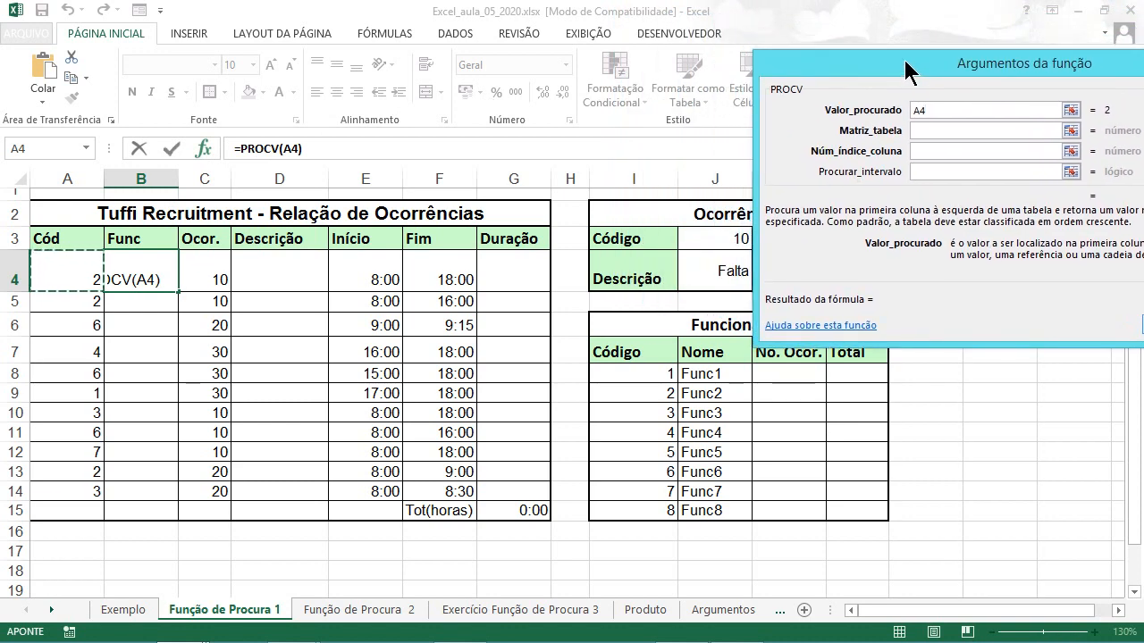
left_click(616, 396)
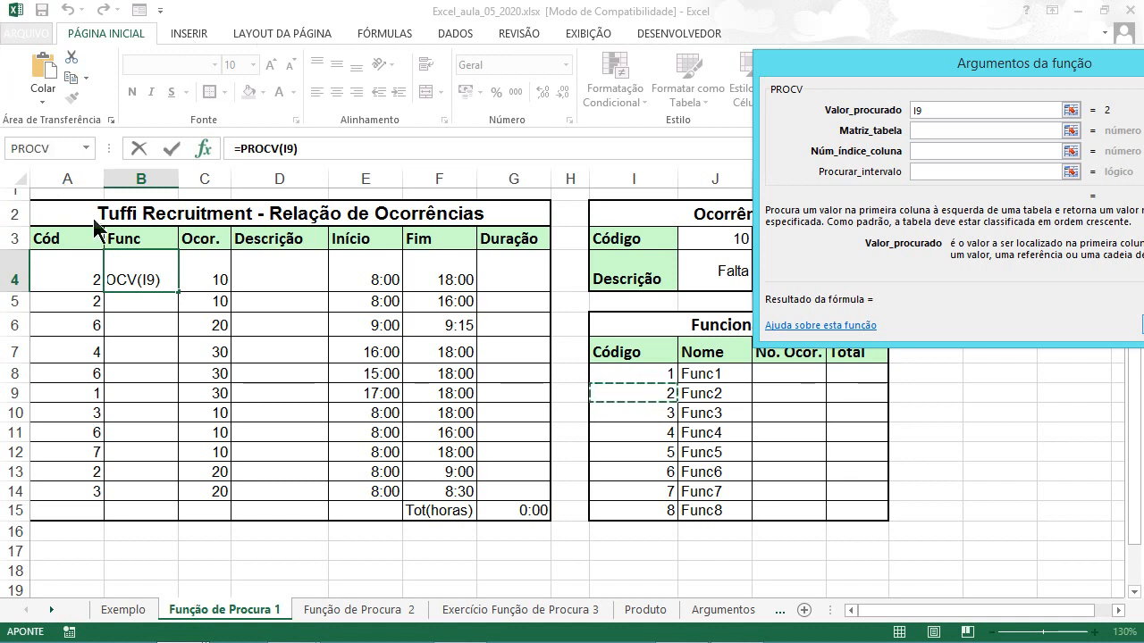
left_click(128, 273)
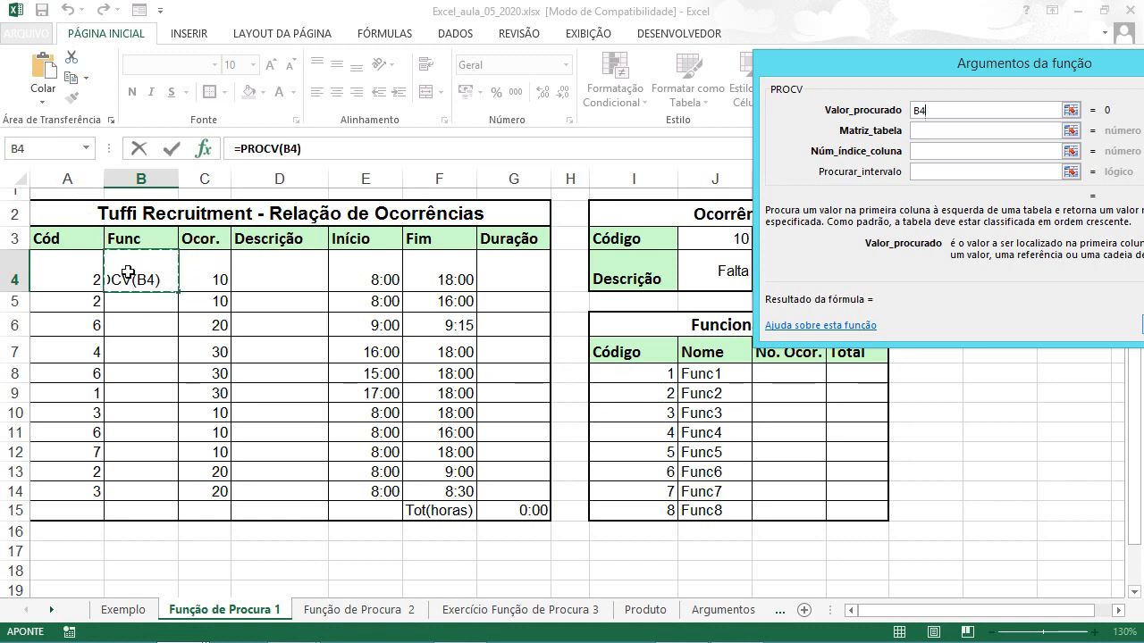
left_click(79, 267)
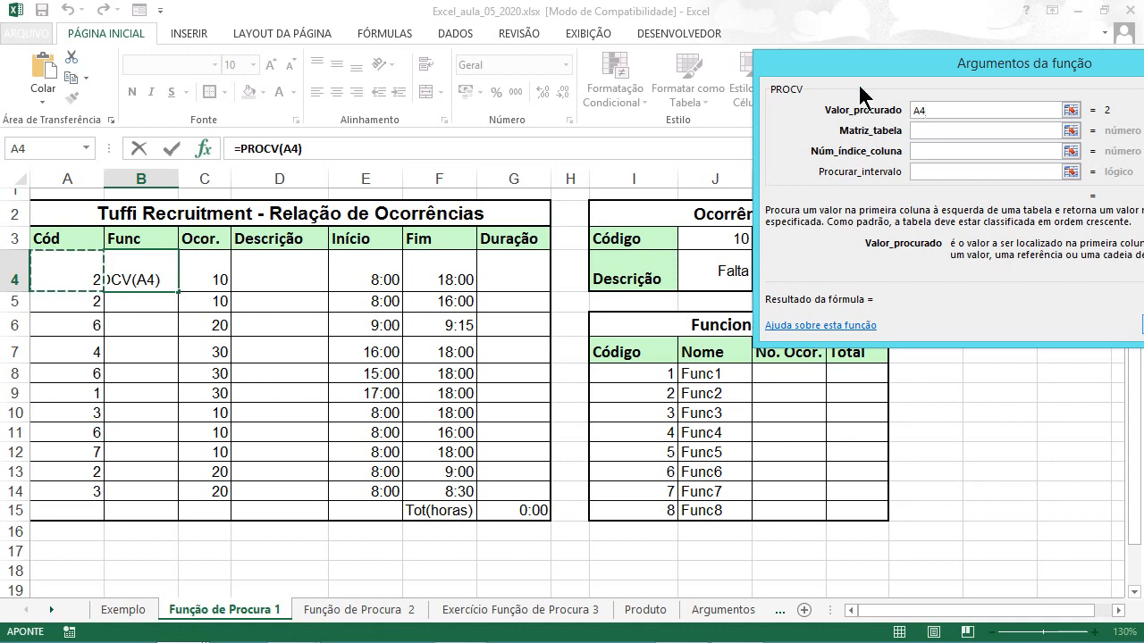
Set Matriz_tabela to the Funcionários codes and names with fixed rows, I$8:J$15
left_click(913, 130)
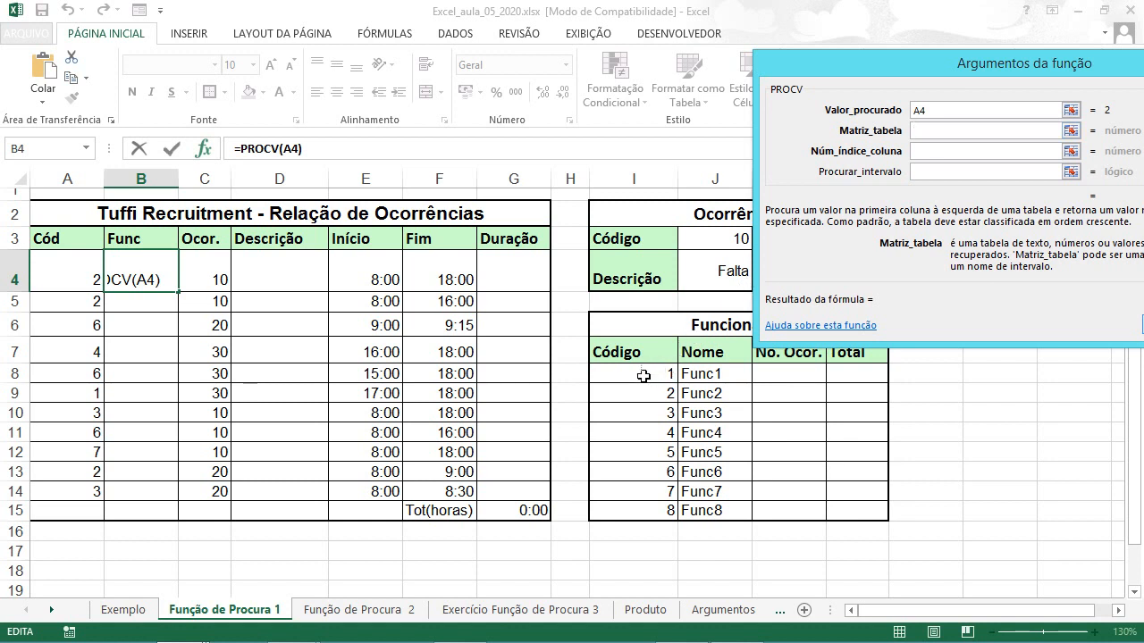
left_click_drag(646, 376, 654, 508)
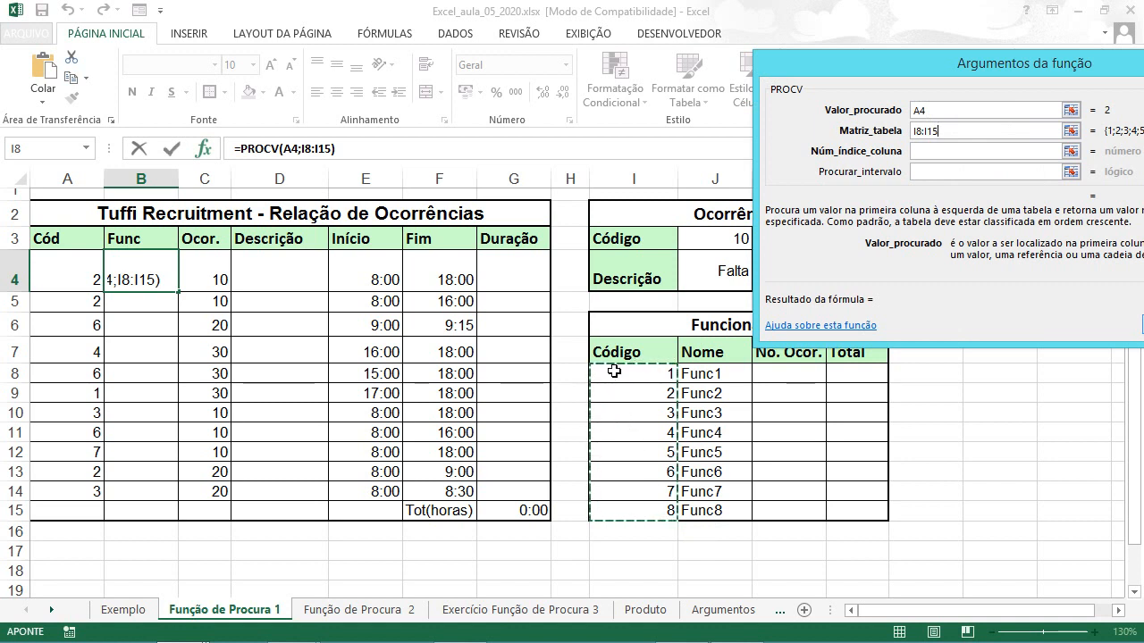
left_click_drag(614, 370, 707, 509)
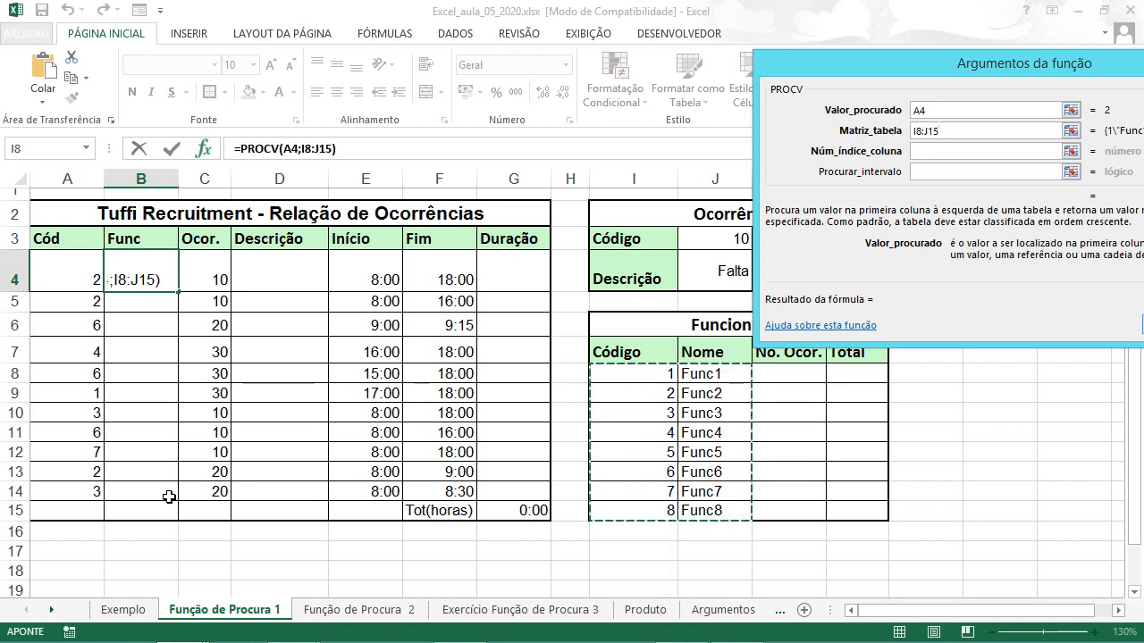
key("F4")
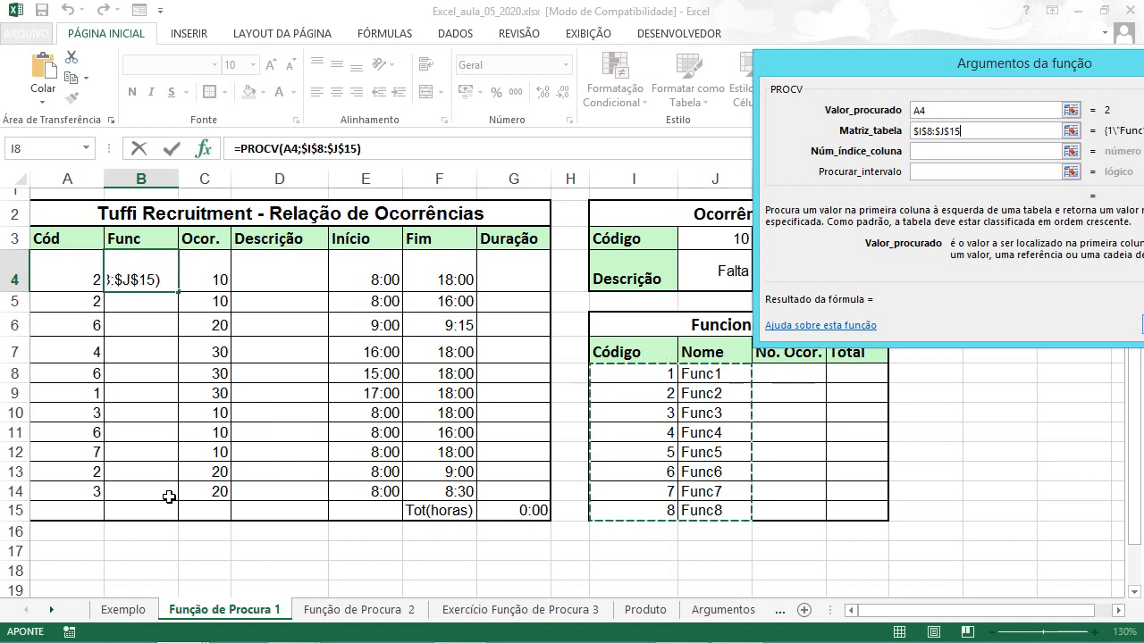
key("F4")
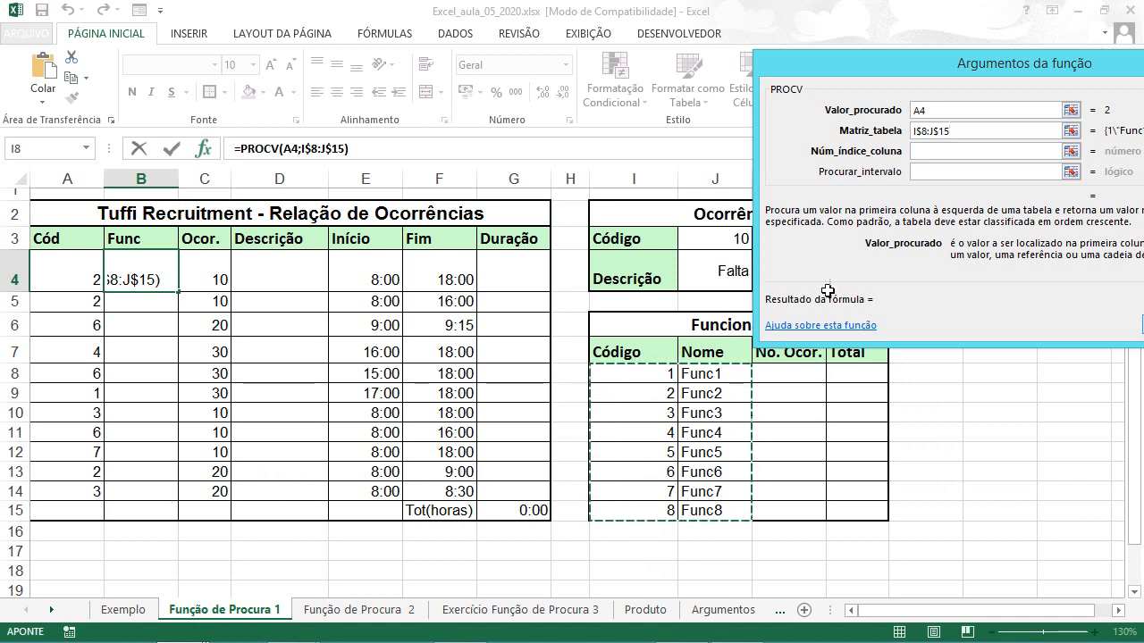
Set Núm_índice_coluna to 2 to return the employee's name
left_click(924, 152)
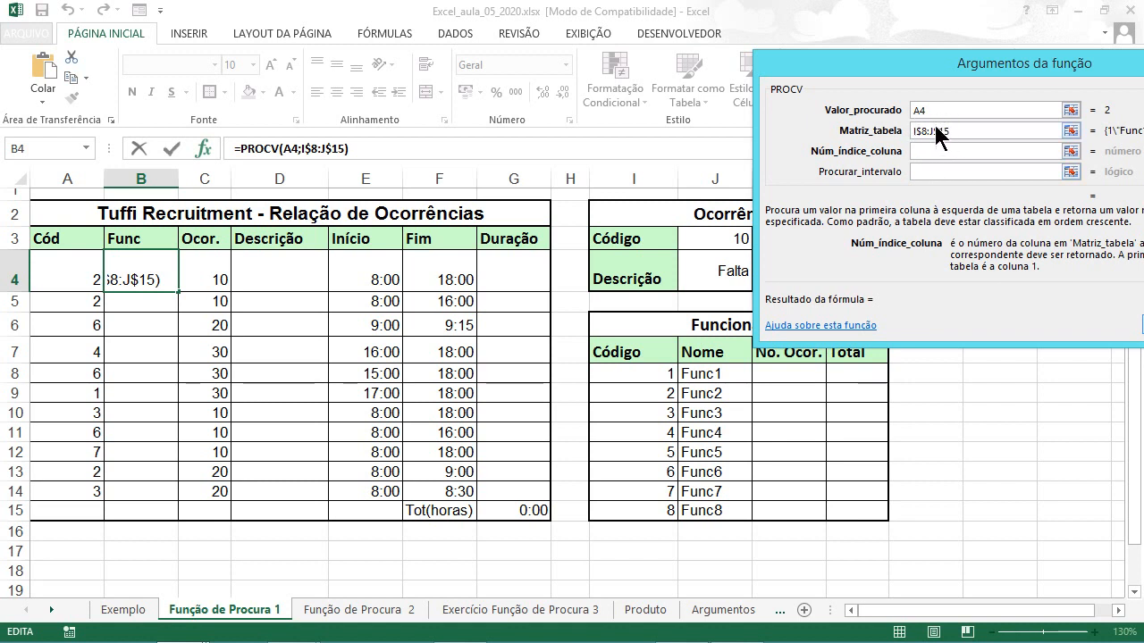
key("Tab")
key("Tab")
type("2")
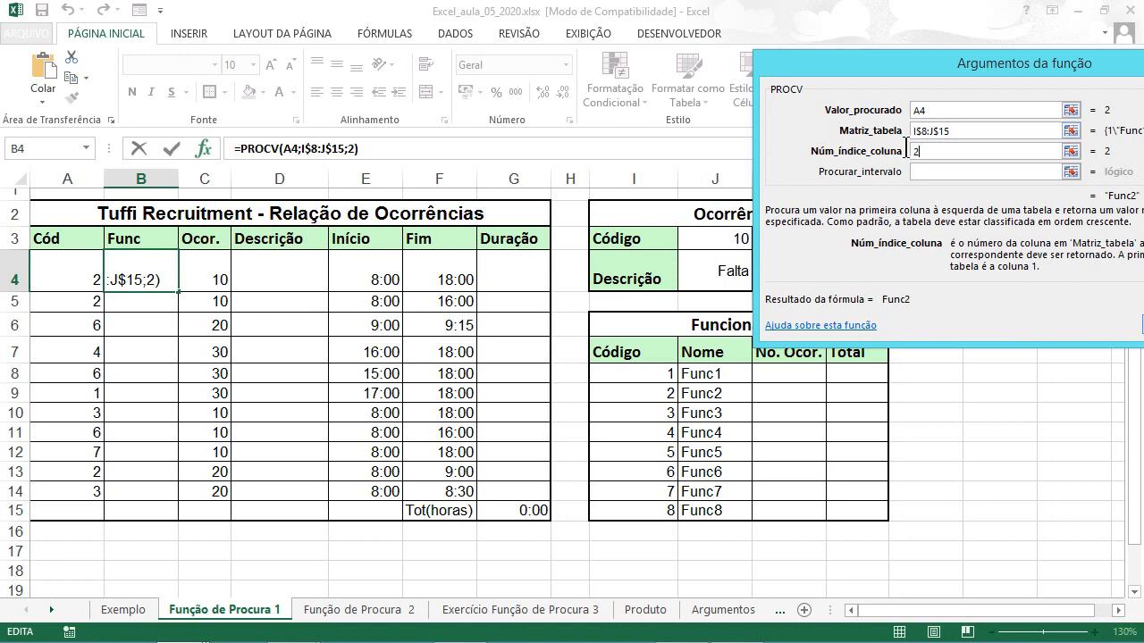
left_click_drag(1022, 62, 851, 42)
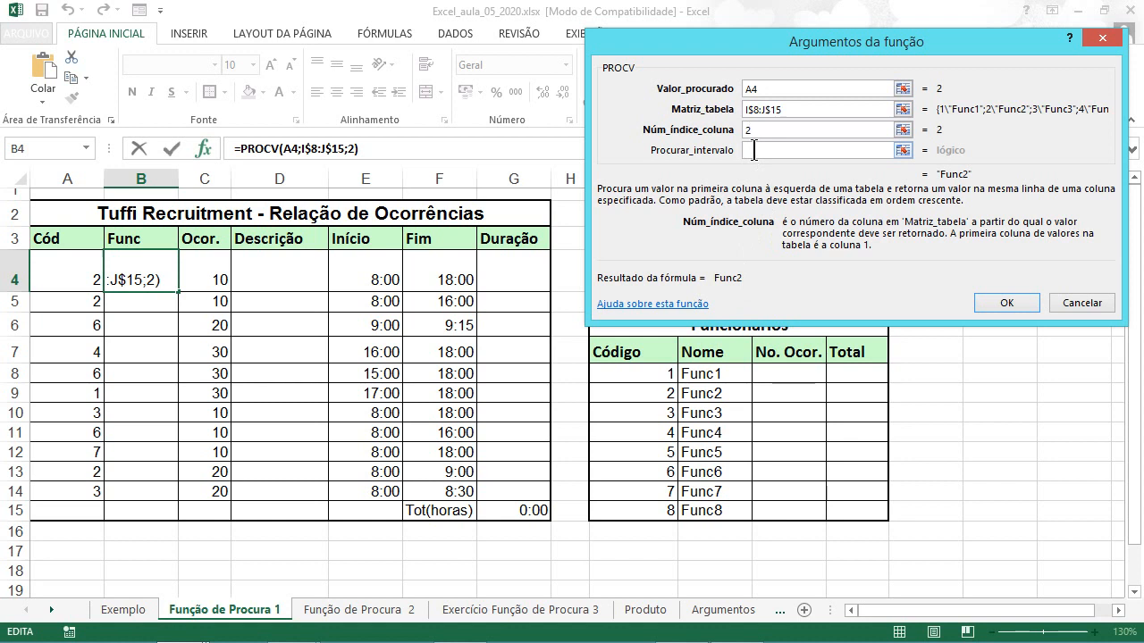
Insert the PROCV formula in B4 and copy it down the Func column through B14
left_click(1005, 303)
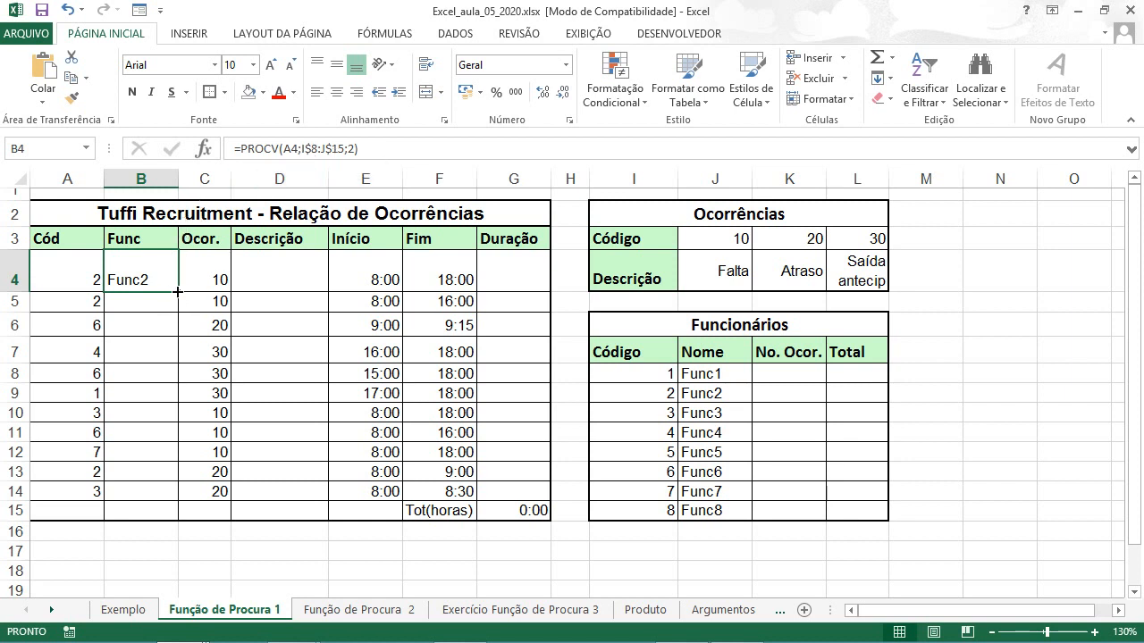
left_click_drag(178, 291, 184, 492)
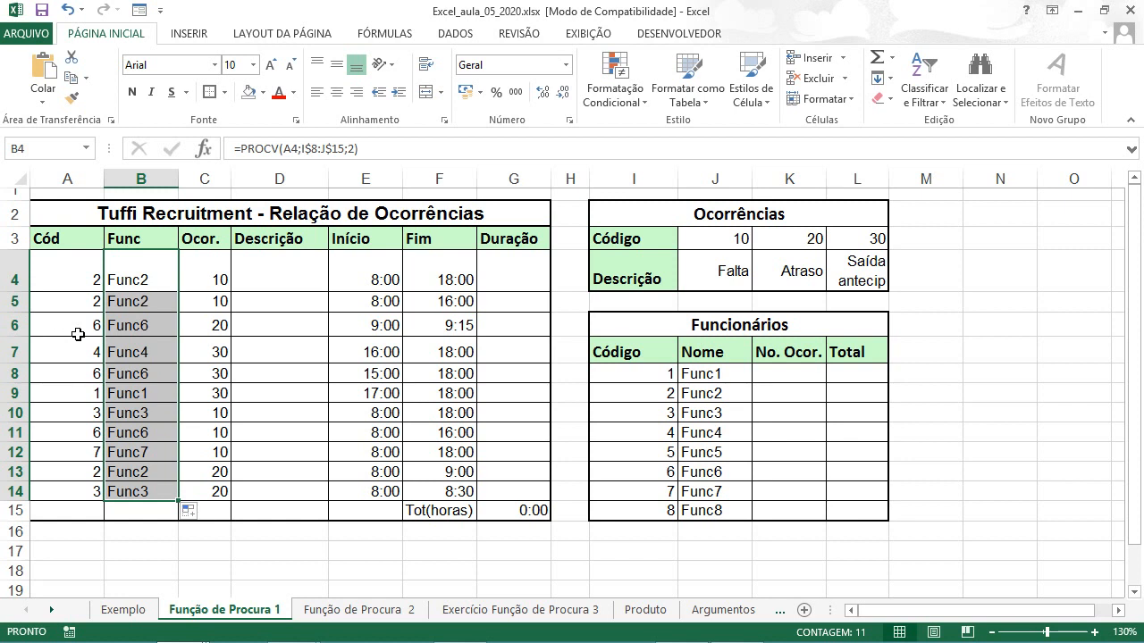
Test the name lookup by entering employee codes 1 and 3 in A4
left_click(87, 280)
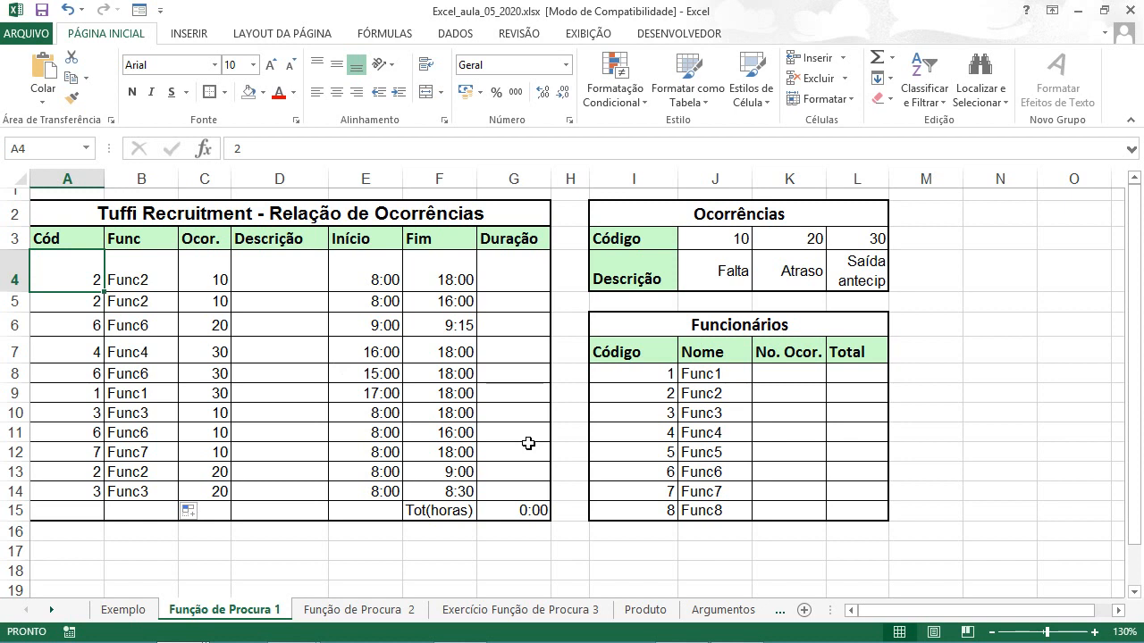
type("1")
key("Return")
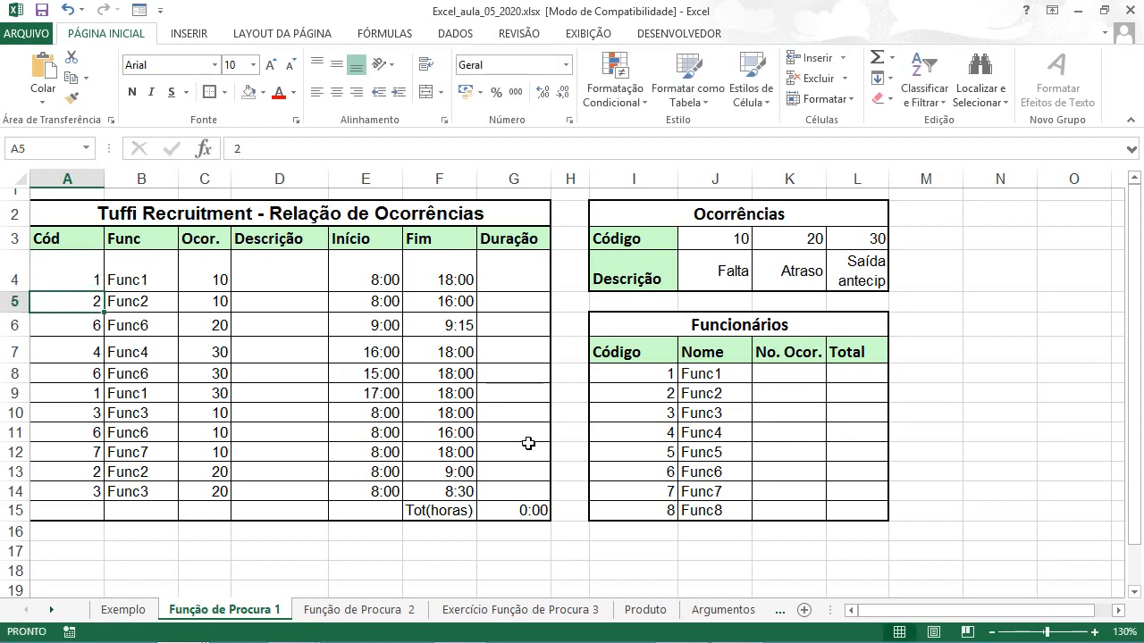
key("Up")
type("3")
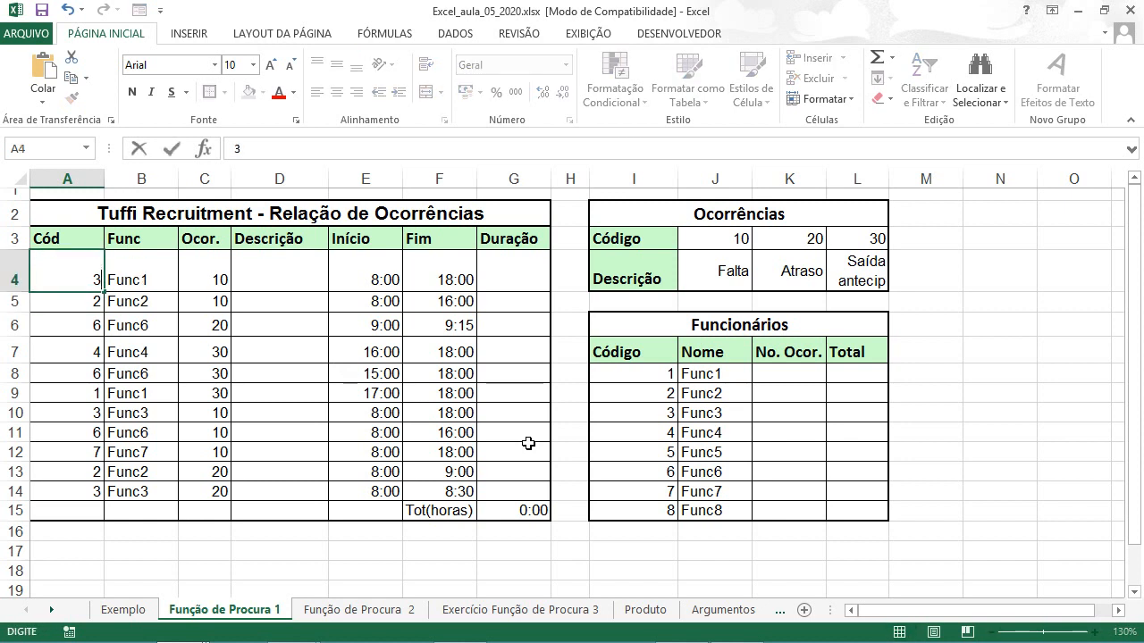
key("Return")
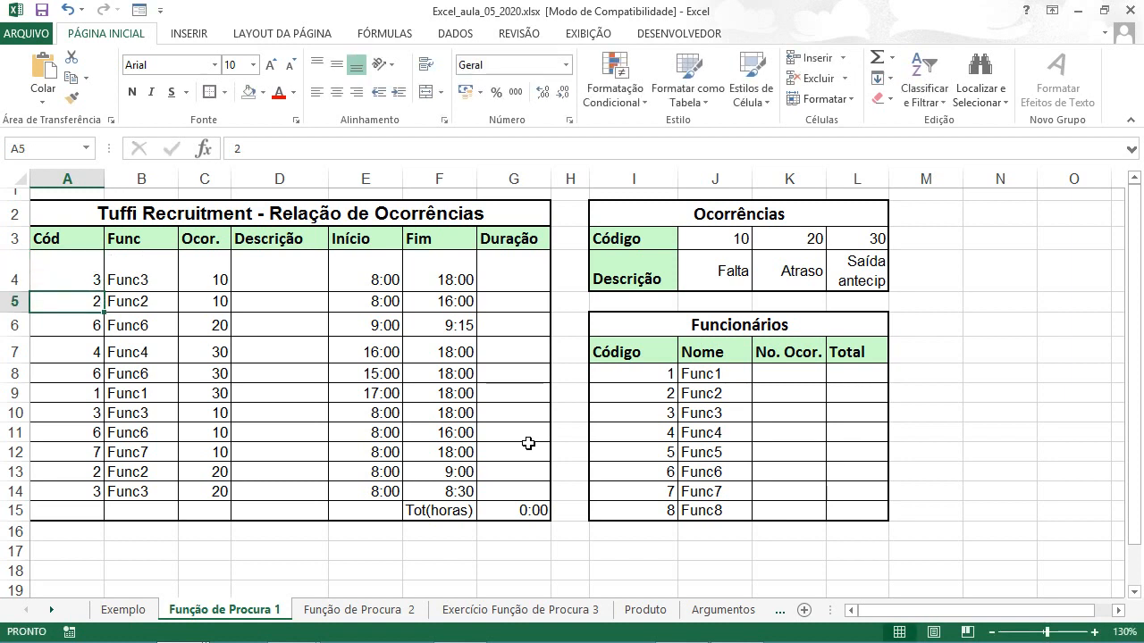
Test the lookup with codes missing from the Funcionários table by entering 9, 99 and 0 in A4
key("Up")
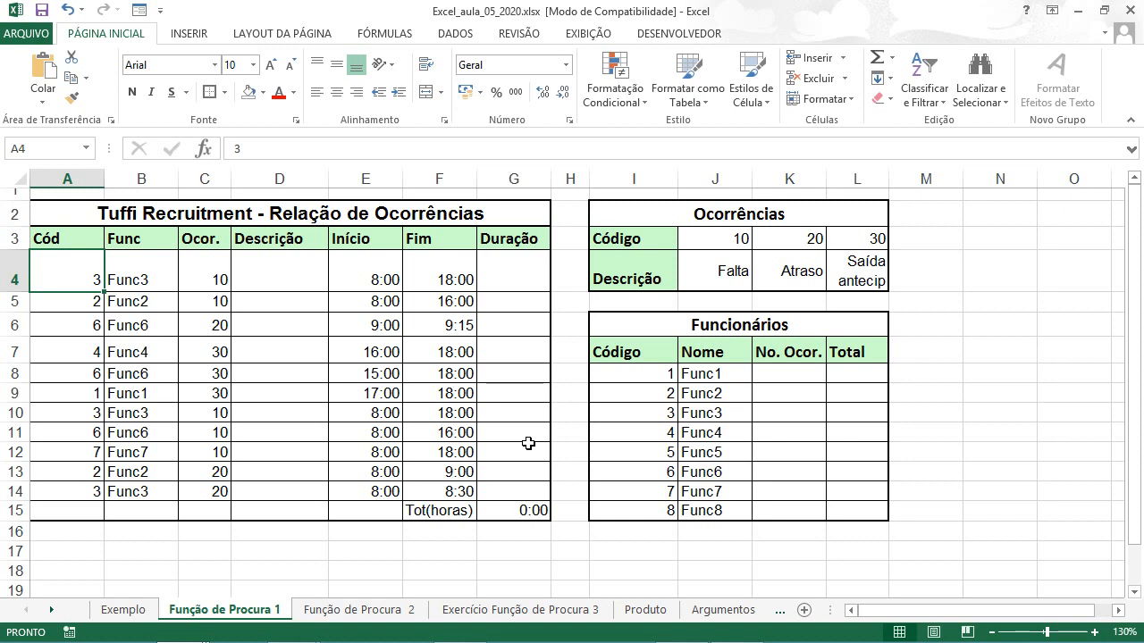
type("9")
key("Return")
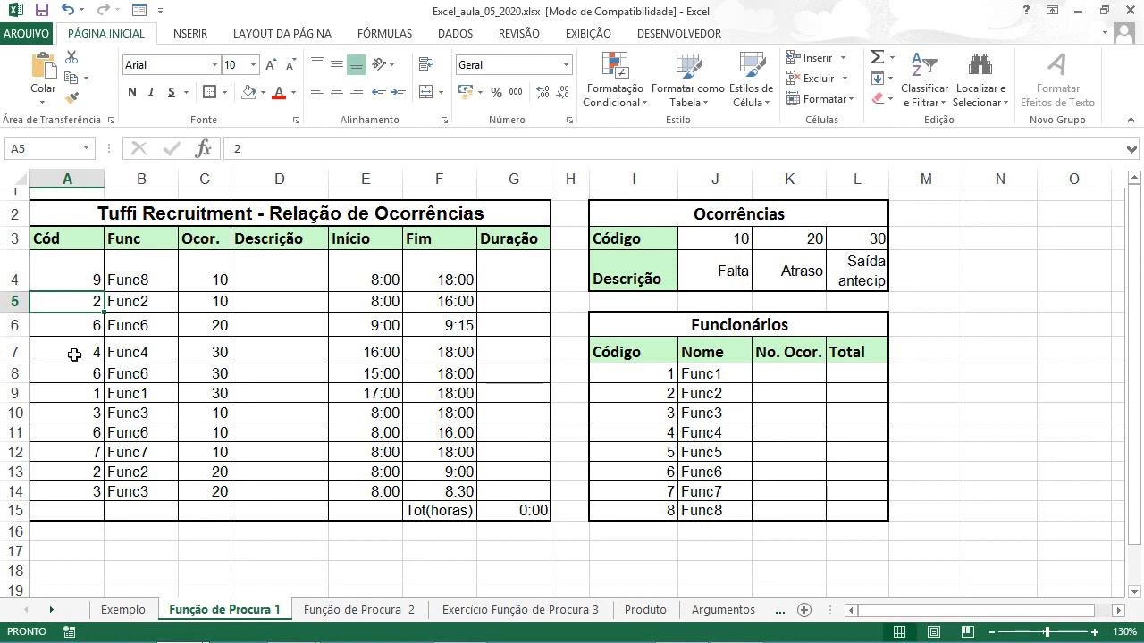
left_click(86, 261)
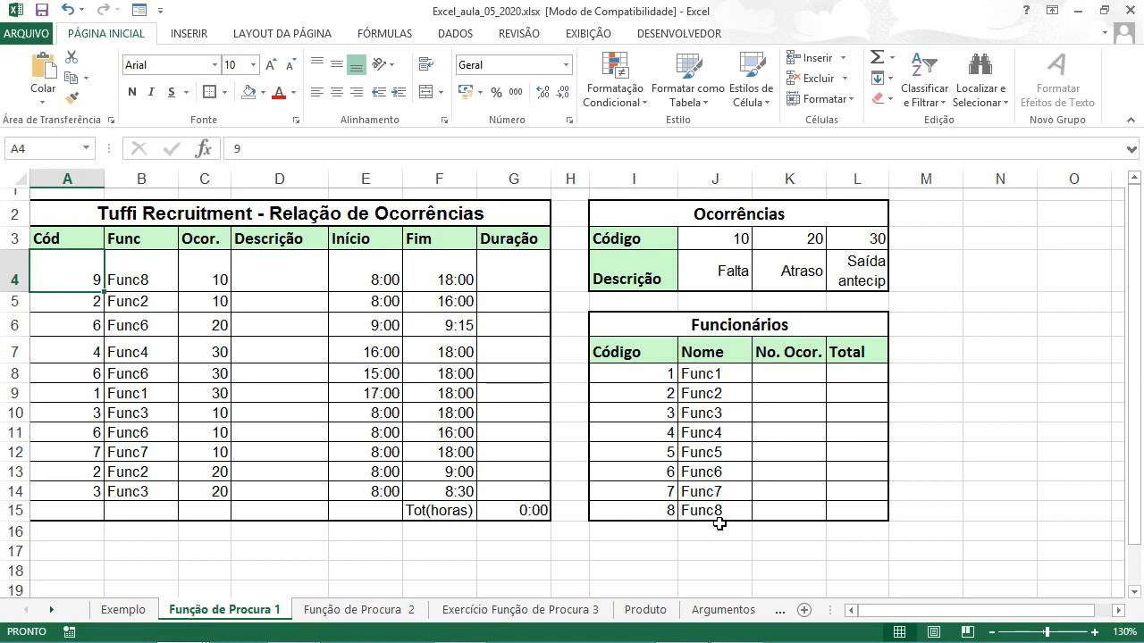
type("99")
key("ctrl+Return")
type("0")
key("Return")
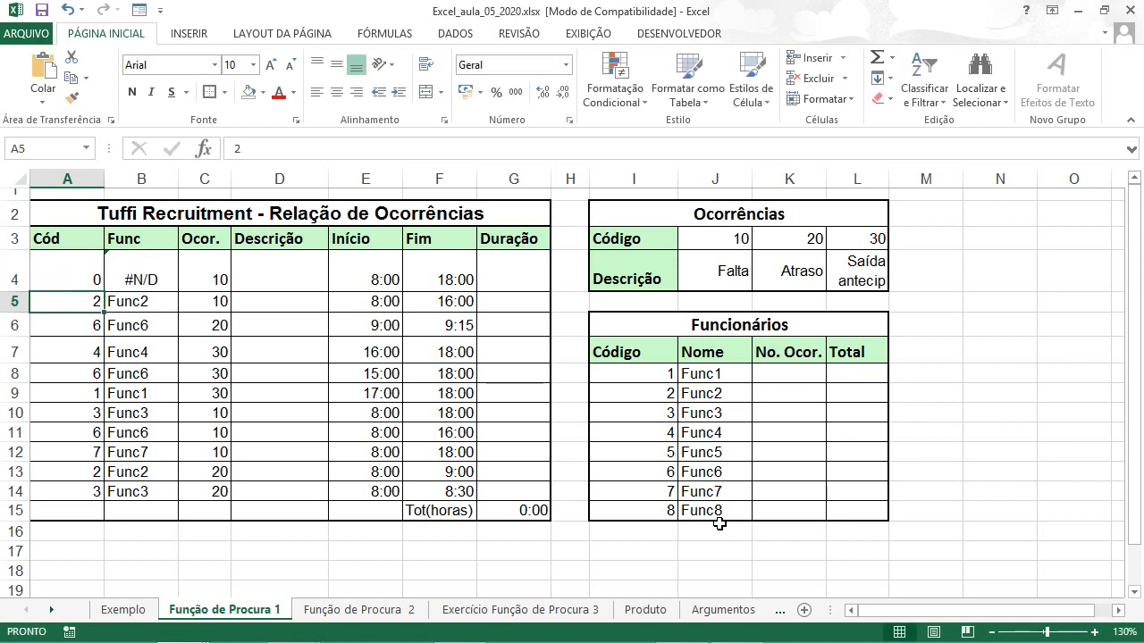
Enter the negative code -1 in A4, followed by code 9, to compare the lookup's behaviour
left_click(93, 277)
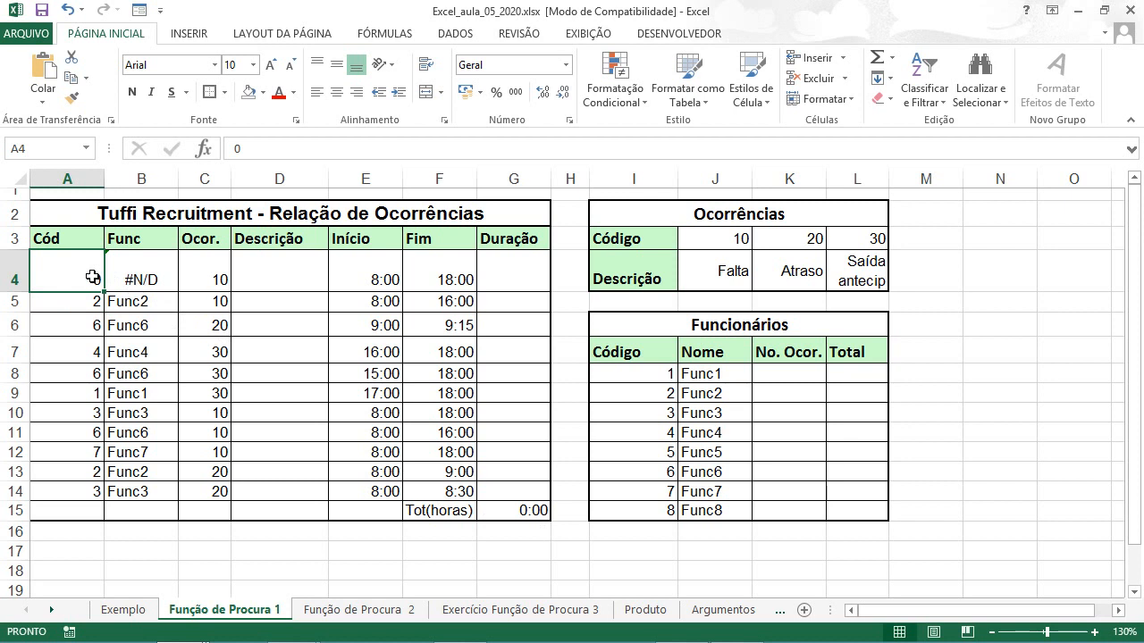
type("-1")
key("Return")
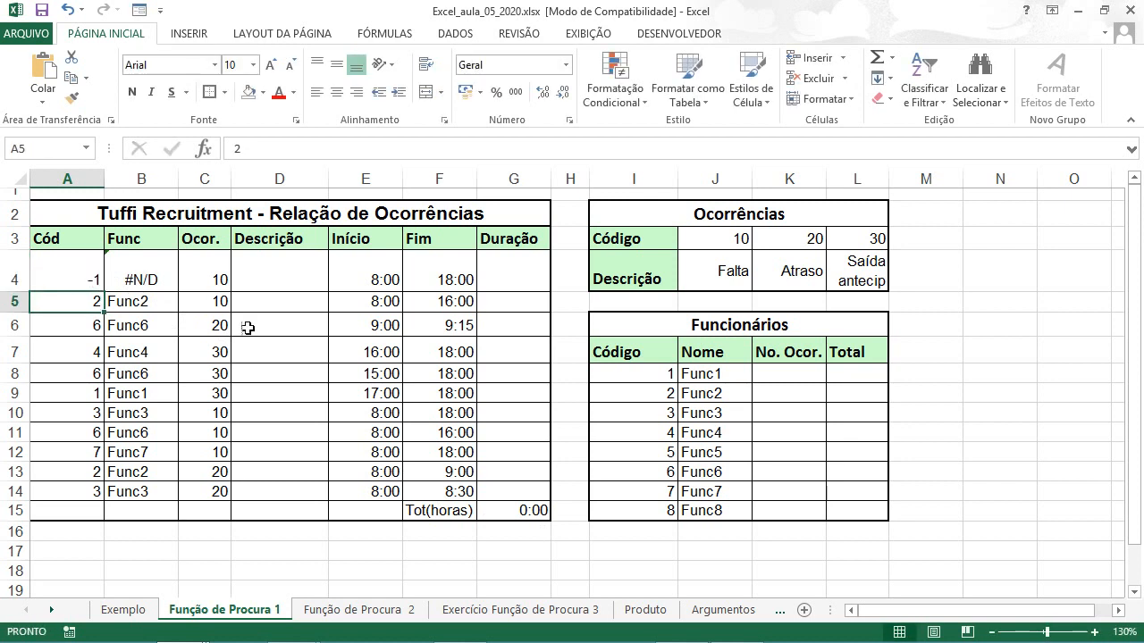
left_click(77, 273)
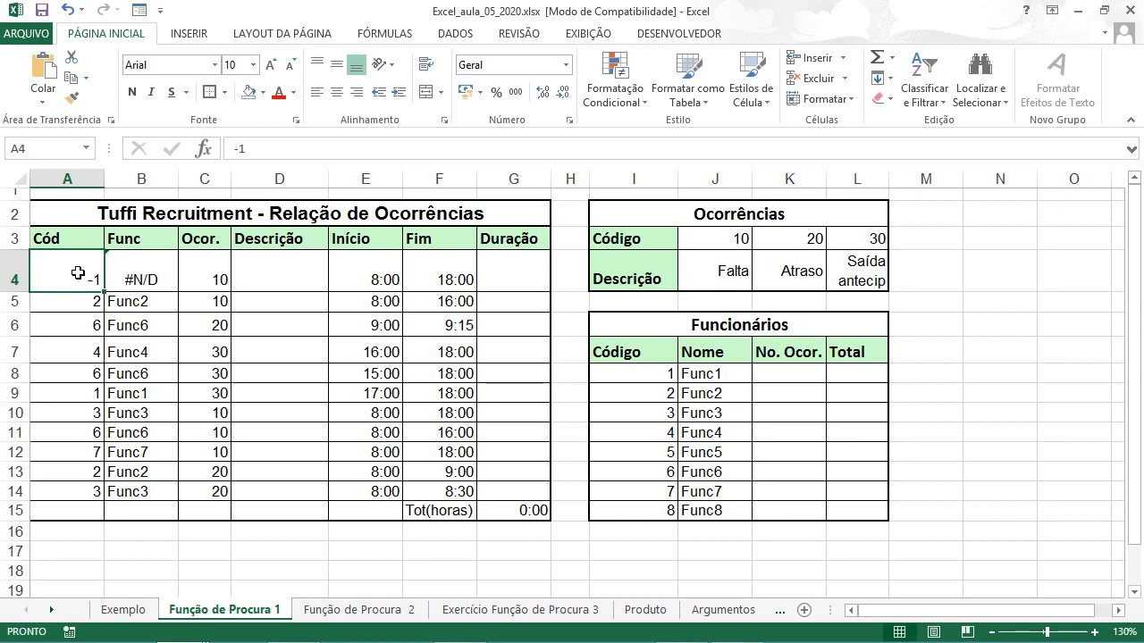
type("9")
key("Return")
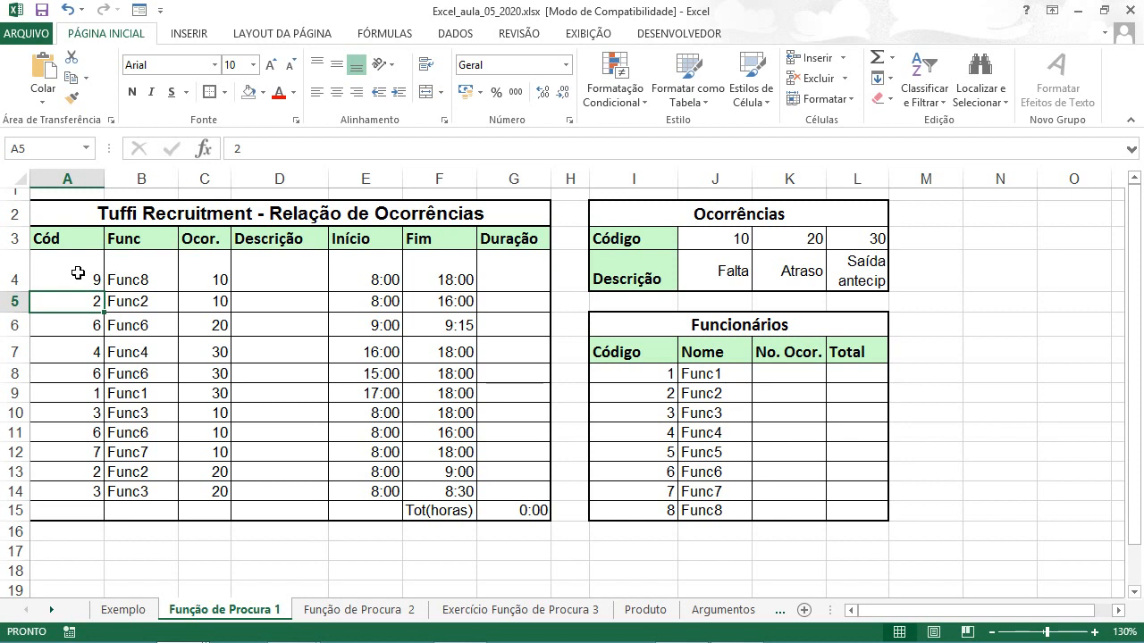
Restore the first occurrence's employee code in A4 to 2
left_click(77, 273)
type("2")
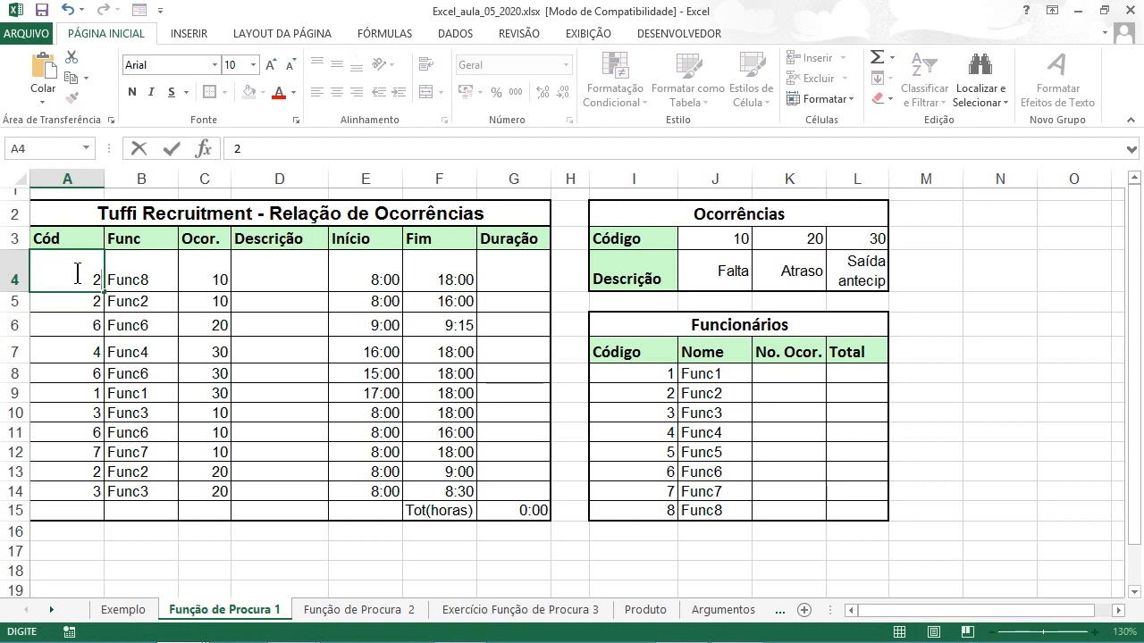
key("Return")
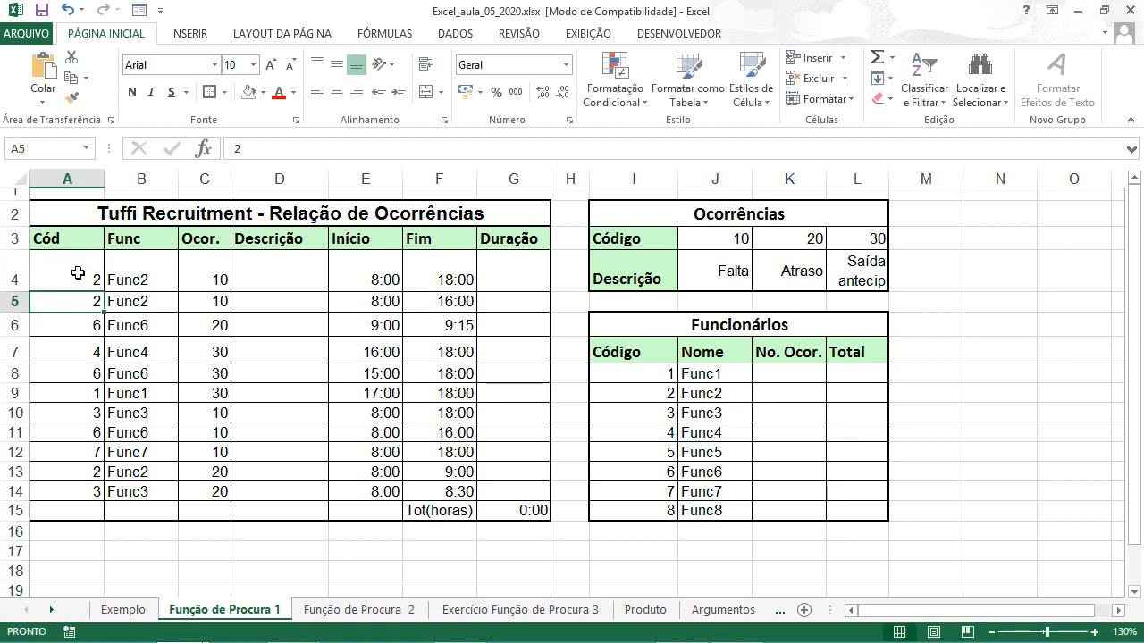
Edit the PROCV function in B4 and set Procurar_intervalo to 0 for an exact match
left_click(143, 276)
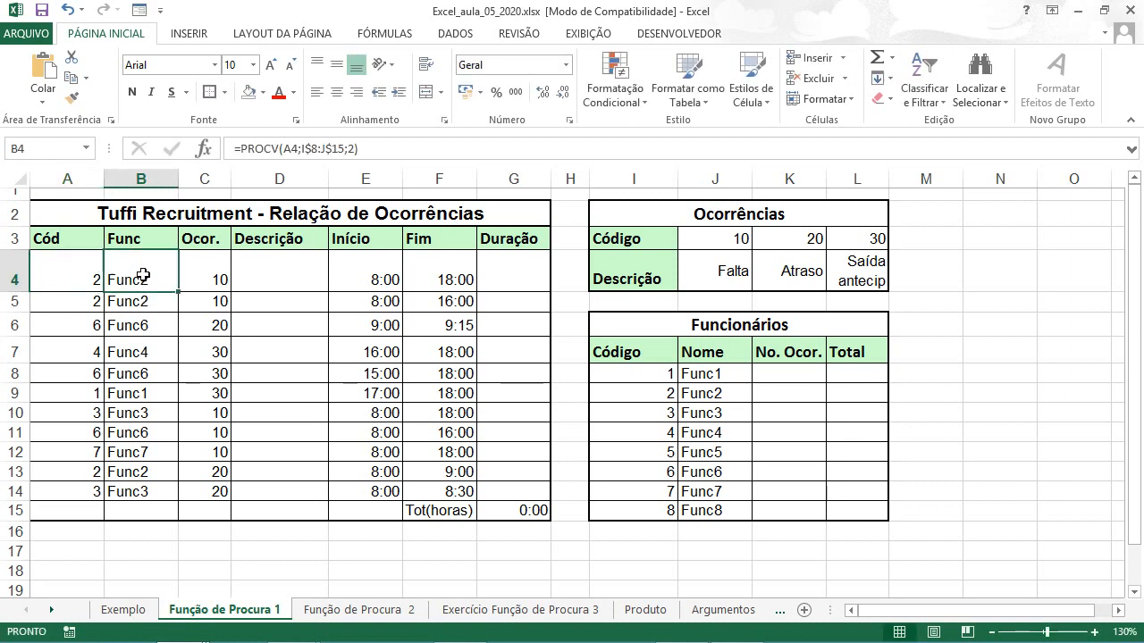
left_click(208, 150)
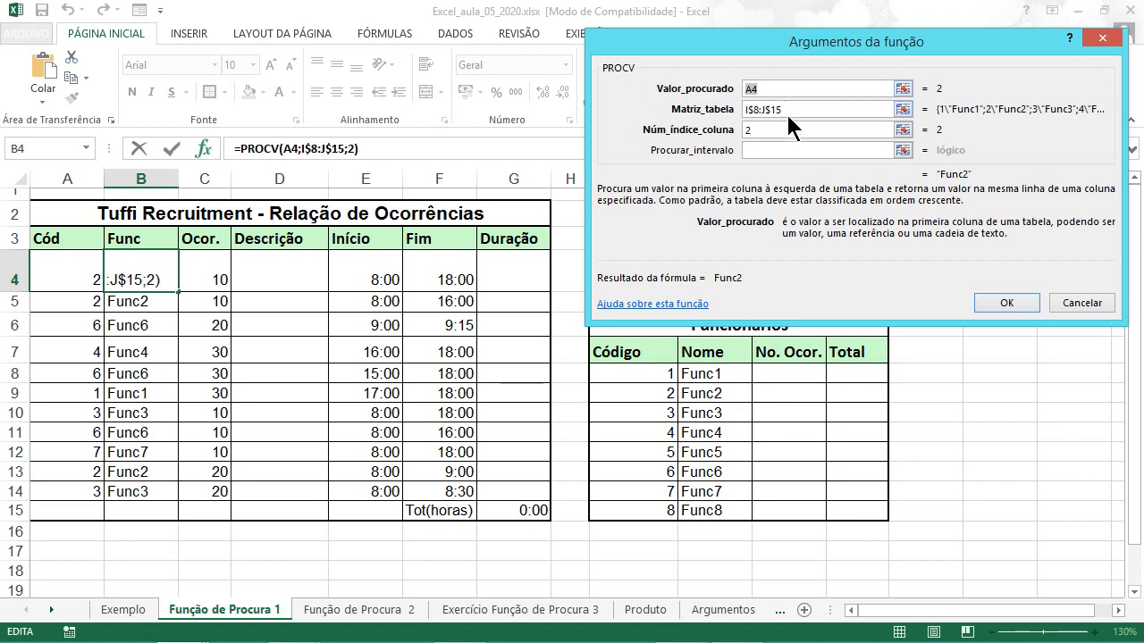
left_click(786, 150)
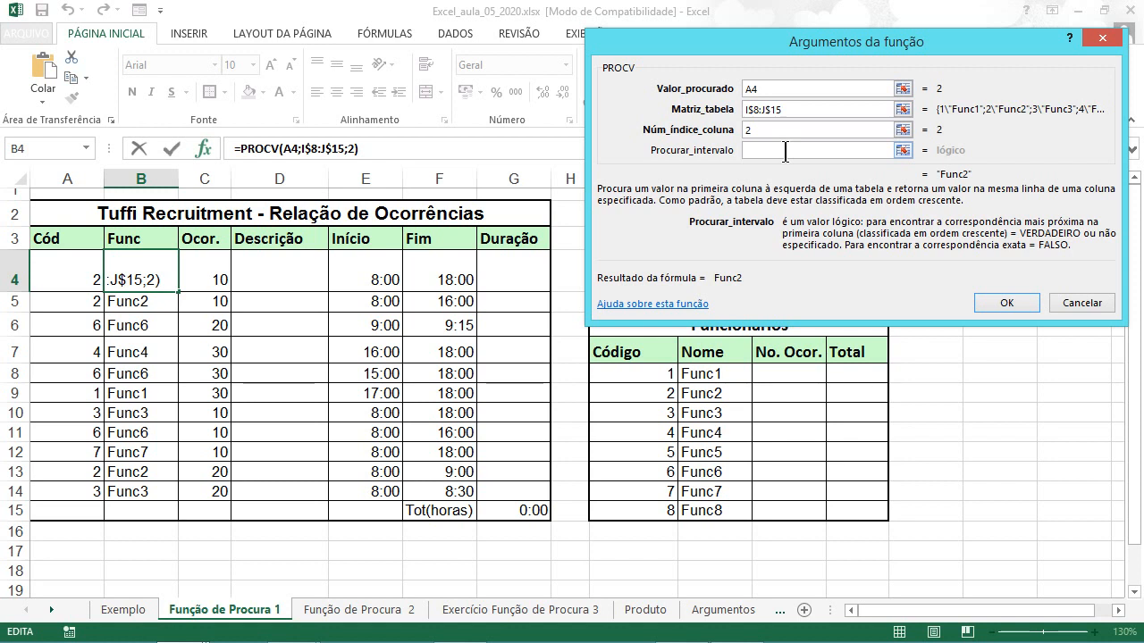
left_click(786, 152)
type("0")
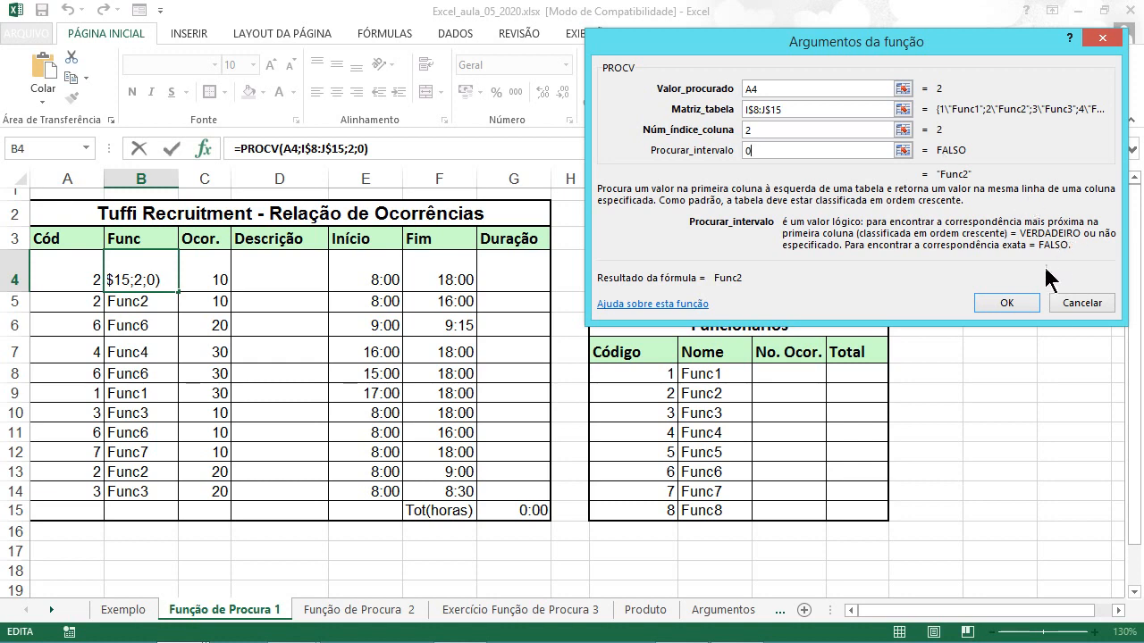
left_click(1019, 299)
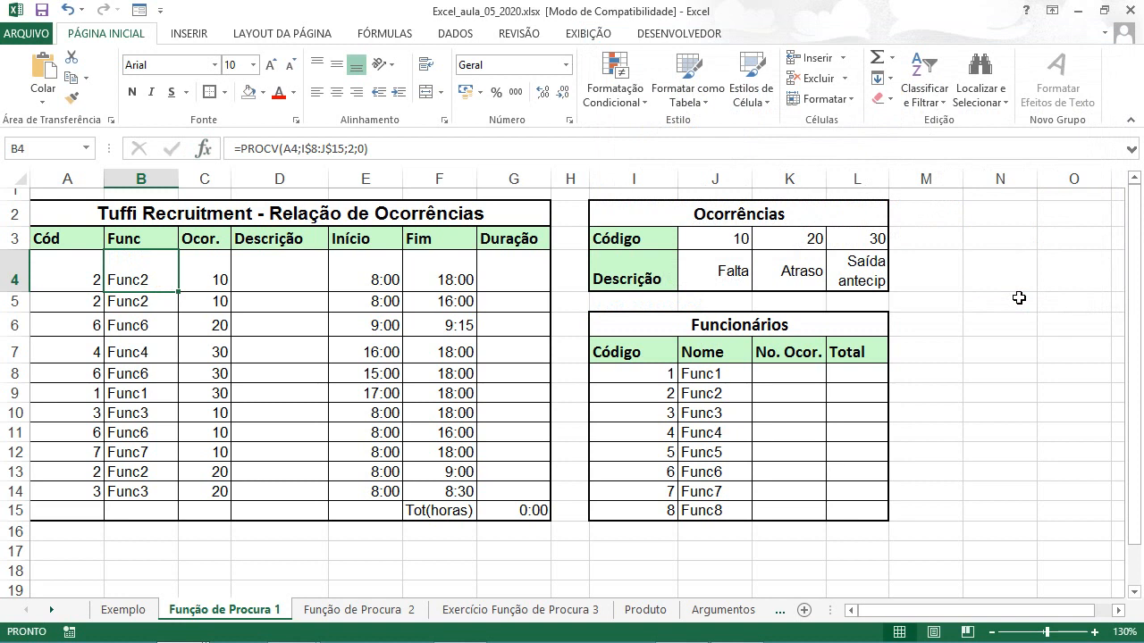
type("9")
key("ctrl+Return")
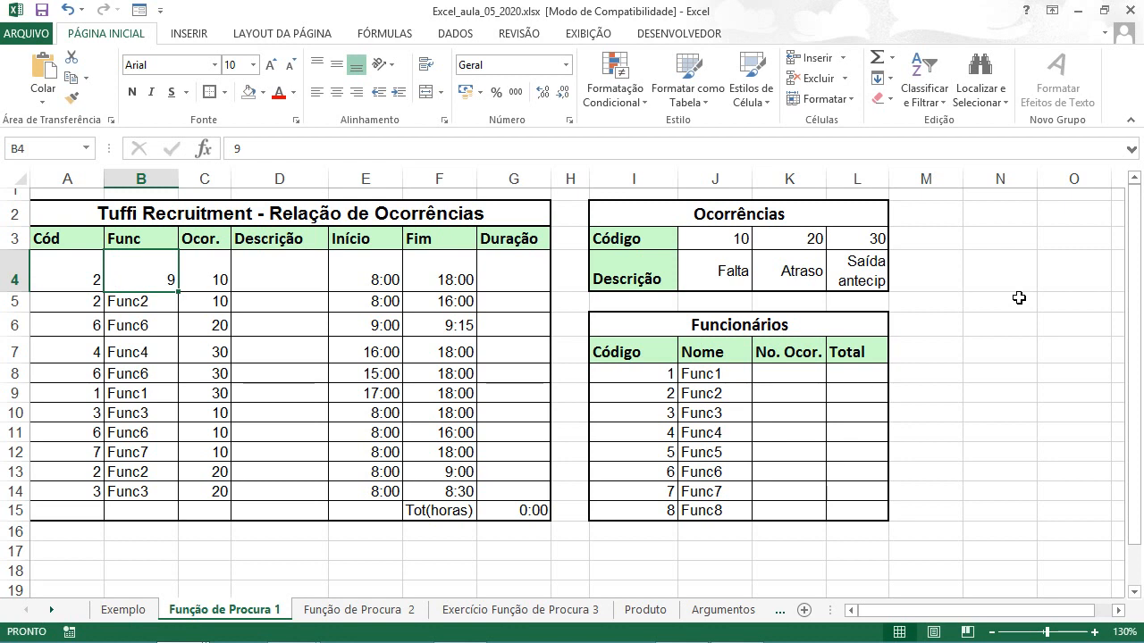
key("ctrl+z")
Test the exact-match lookup by entering codes 9, 99 and 8 in A4
key("Left")
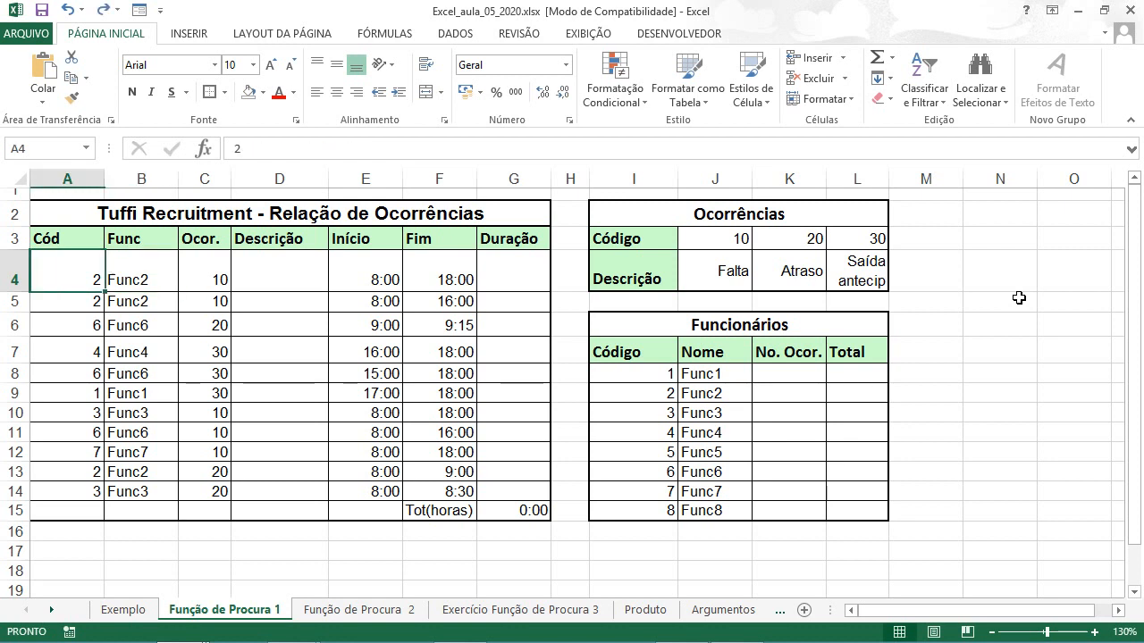
type("9")
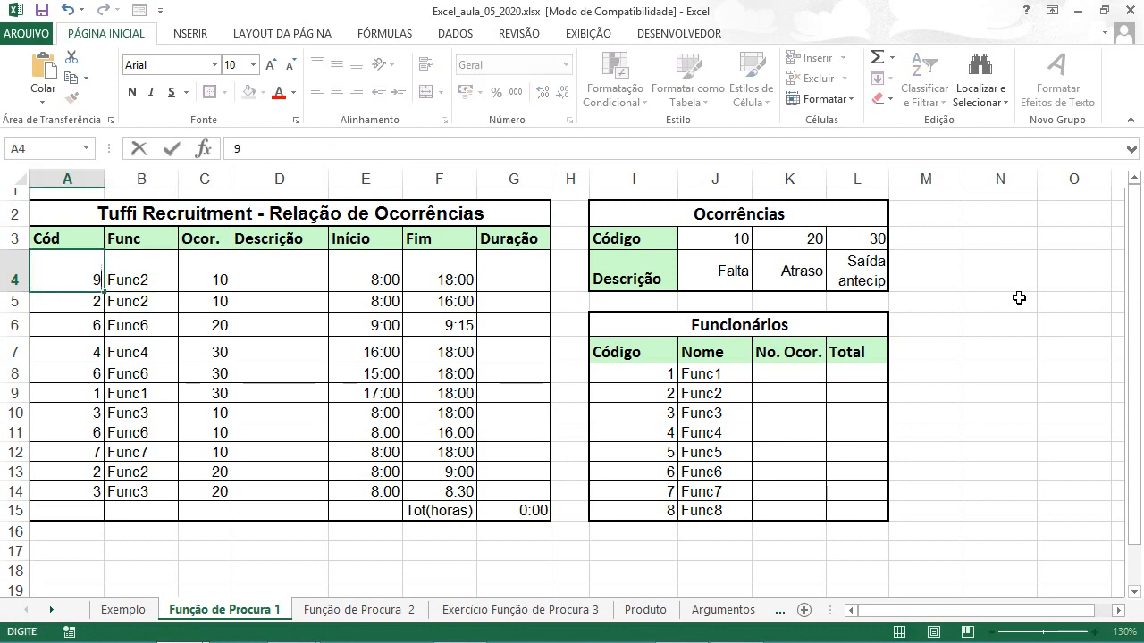
key("ctrl+Return")
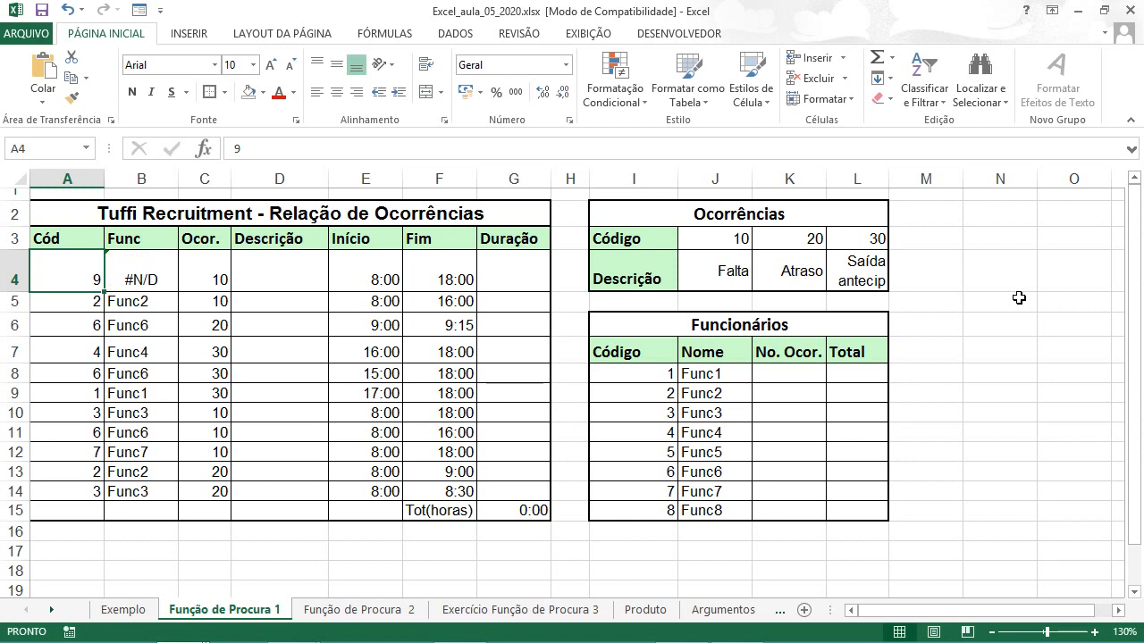
type("99")
key("ctrl+Return")
type("8")
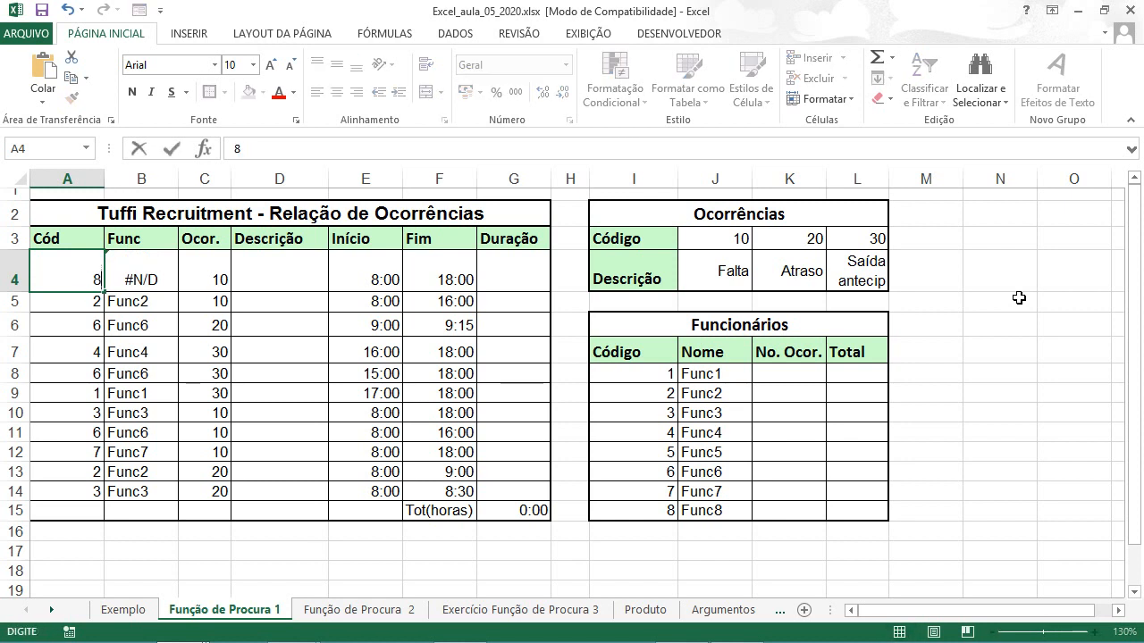
key("Return")
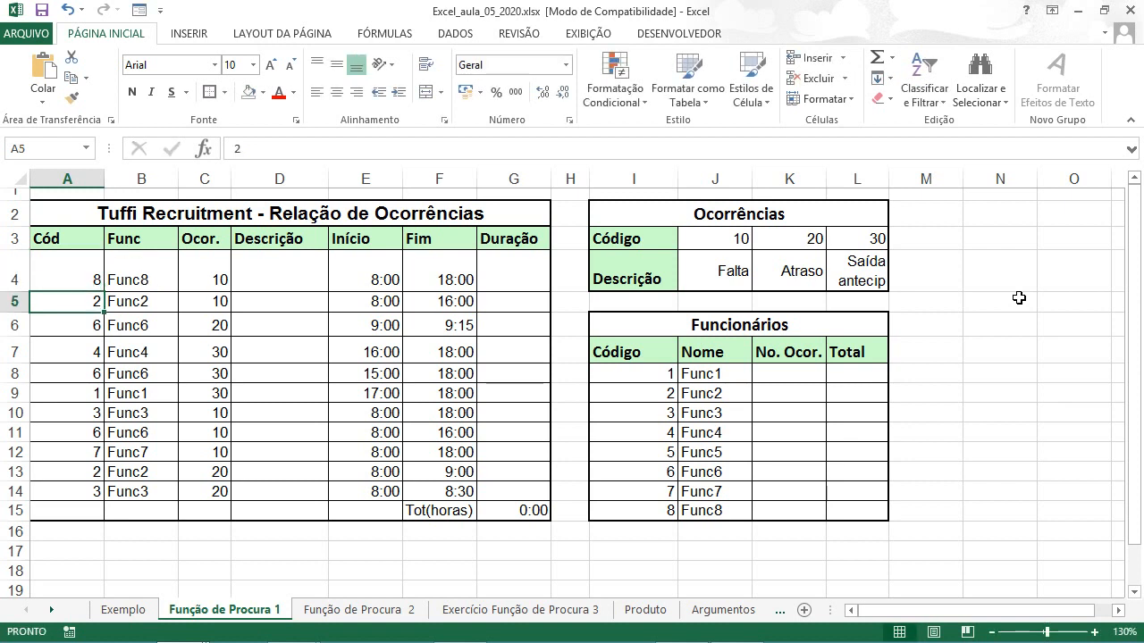
Test the exact-match lookup with codes 1 and 0 in A4, and restore the code to 2
key("Up")
type("1")
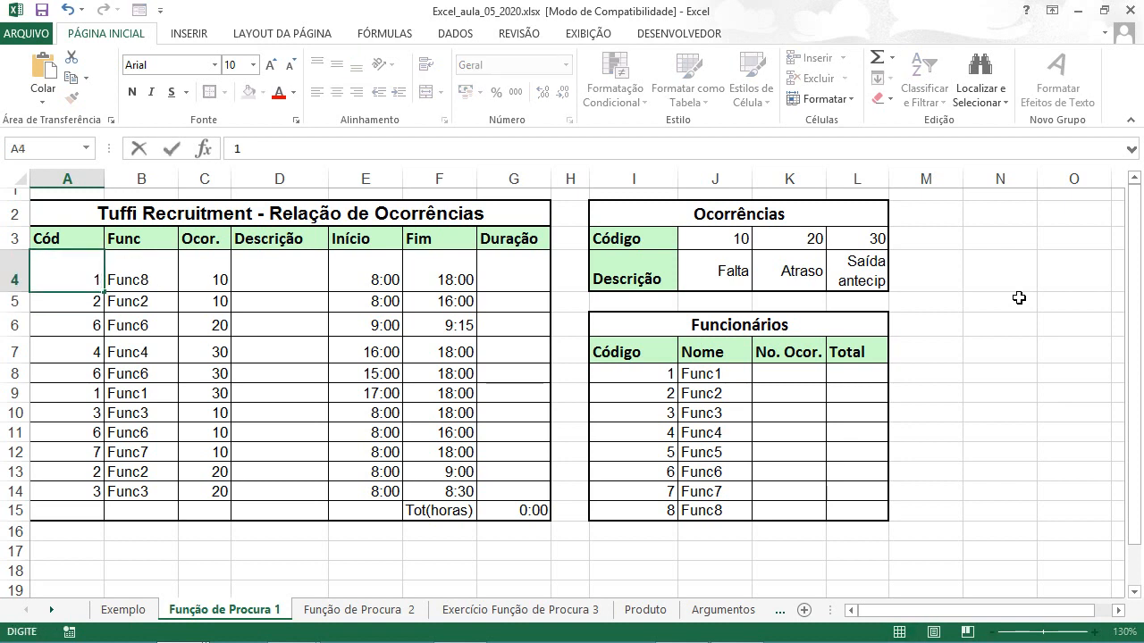
key("ctrl+Return")
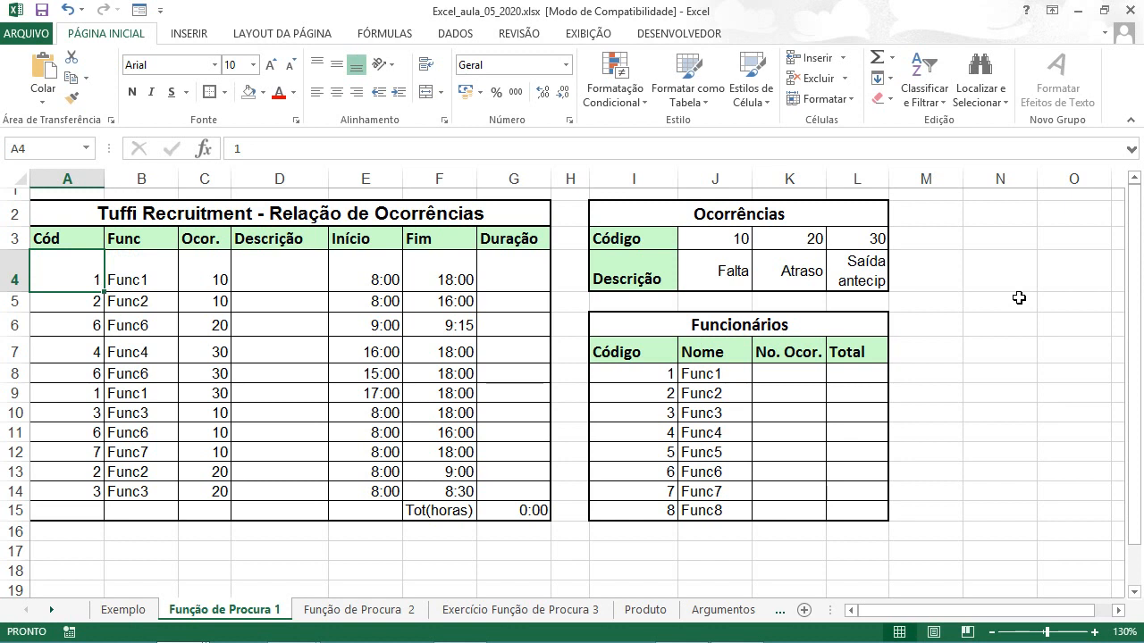
type("0")
key("ctrl+Return")
type("2")
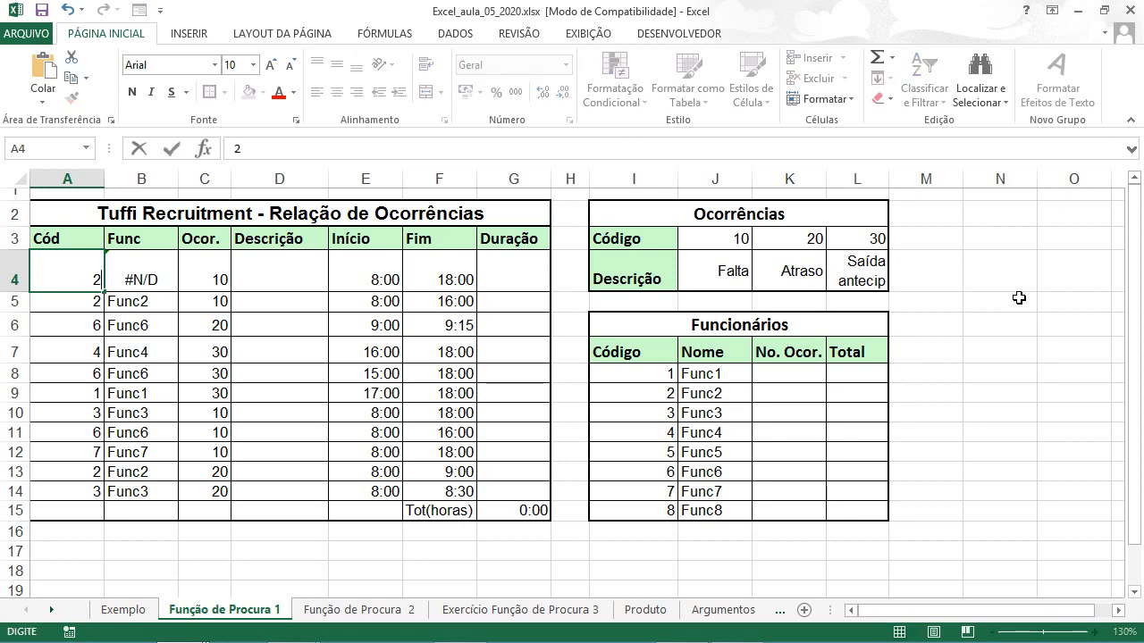
key("Return")
Review the arguments of the PROCV function in B4, including Procurar_intervalo, and close them without changes
key("Right")
key("Up")
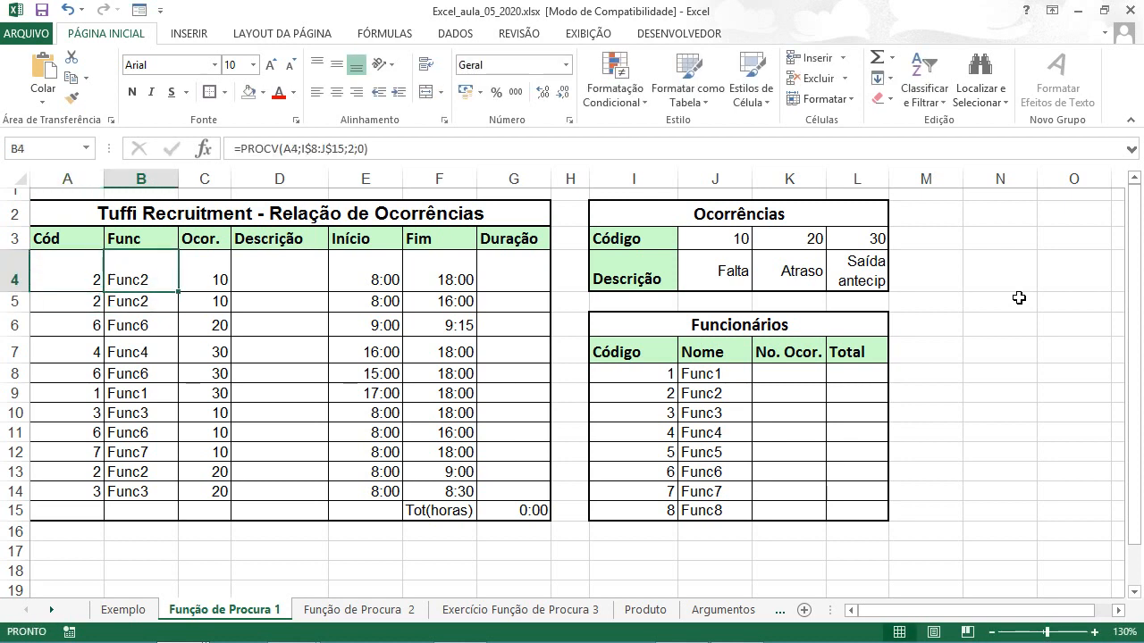
left_click(204, 149)
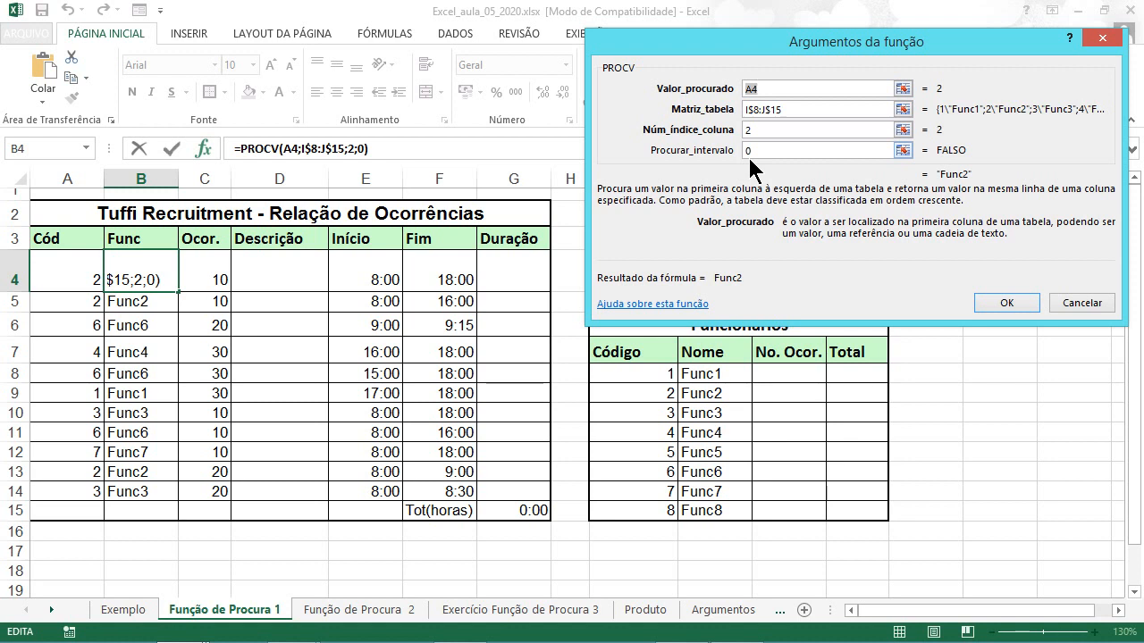
left_click(1005, 304)
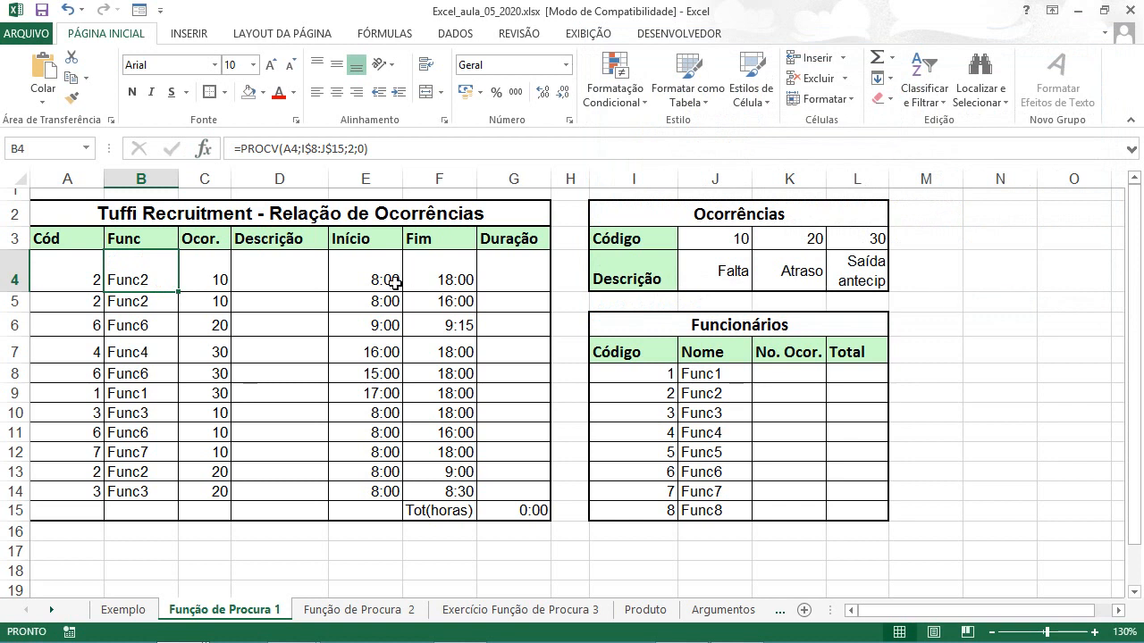
left_click(264, 263)
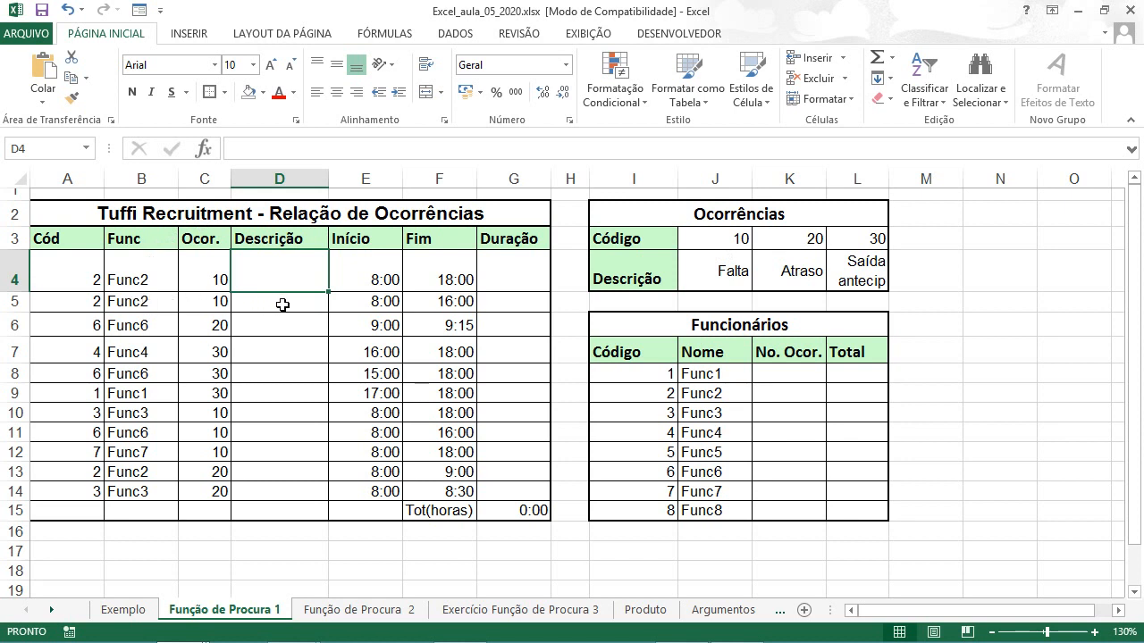
left_click(207, 326)
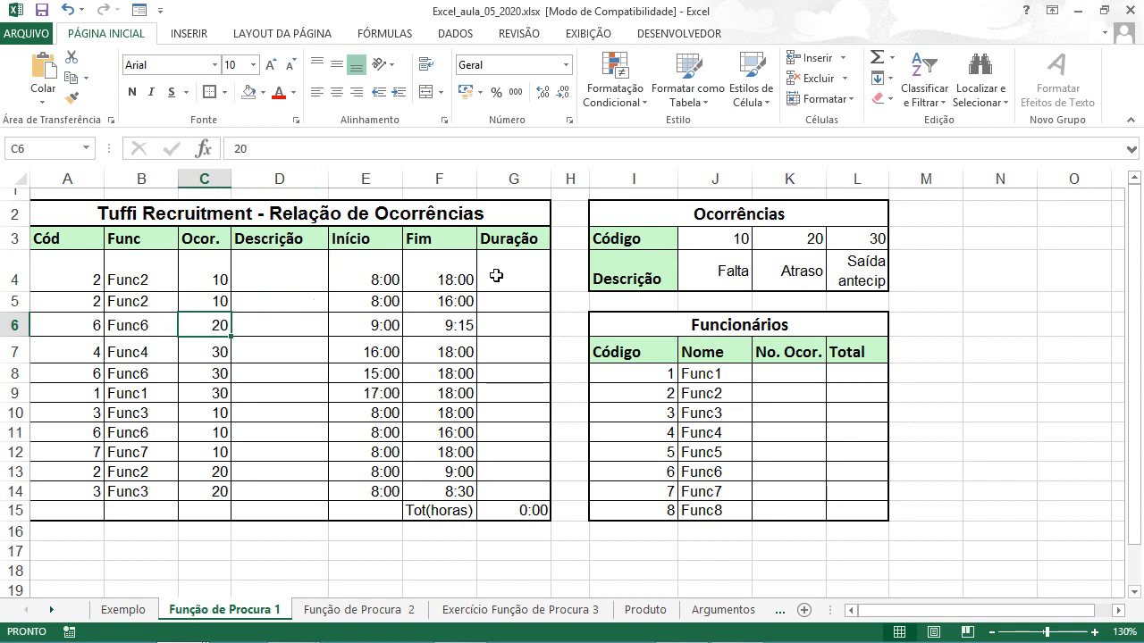
Insert the PROCH function from the Pesquisa e Referência category into D4, the first Descrição cell
left_click(219, 353)
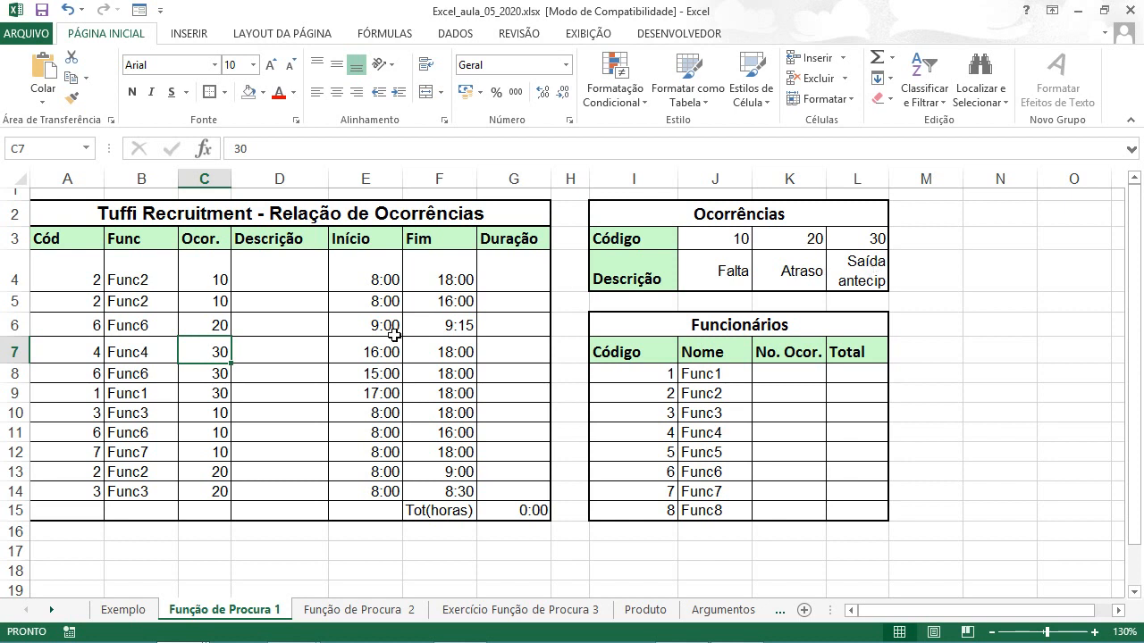
left_click(288, 266)
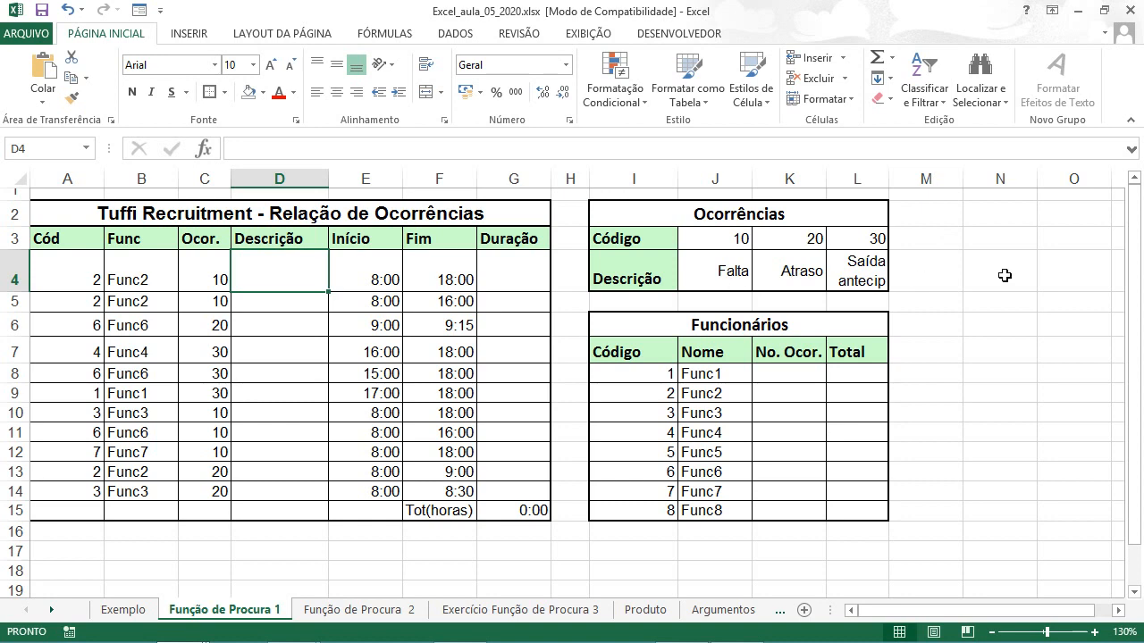
left_click(204, 149)
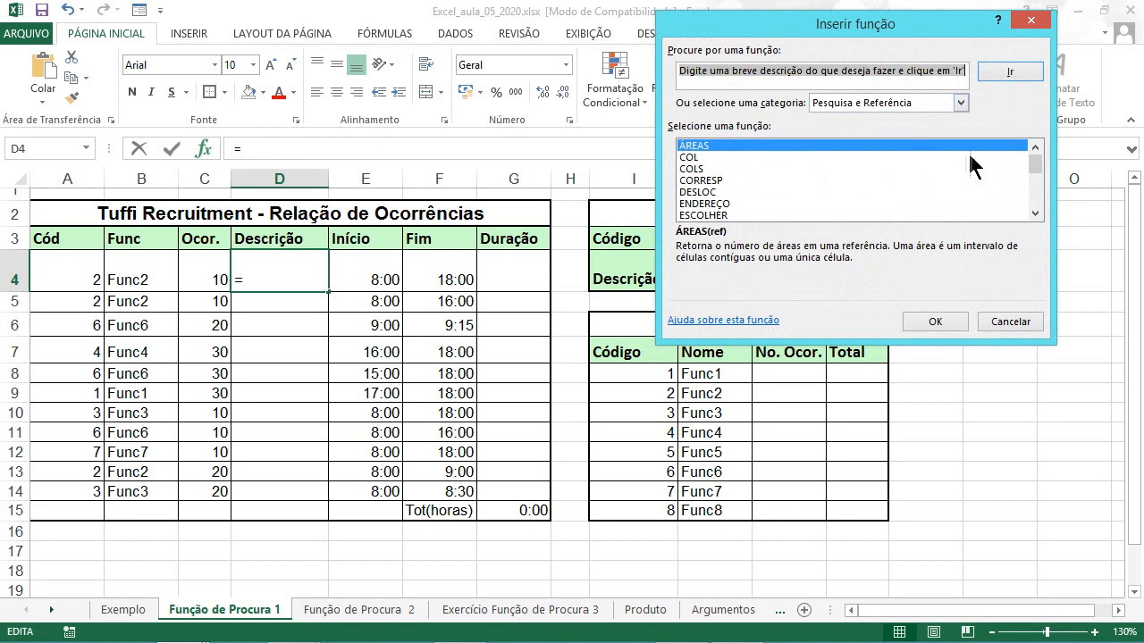
left_click(1034, 214)
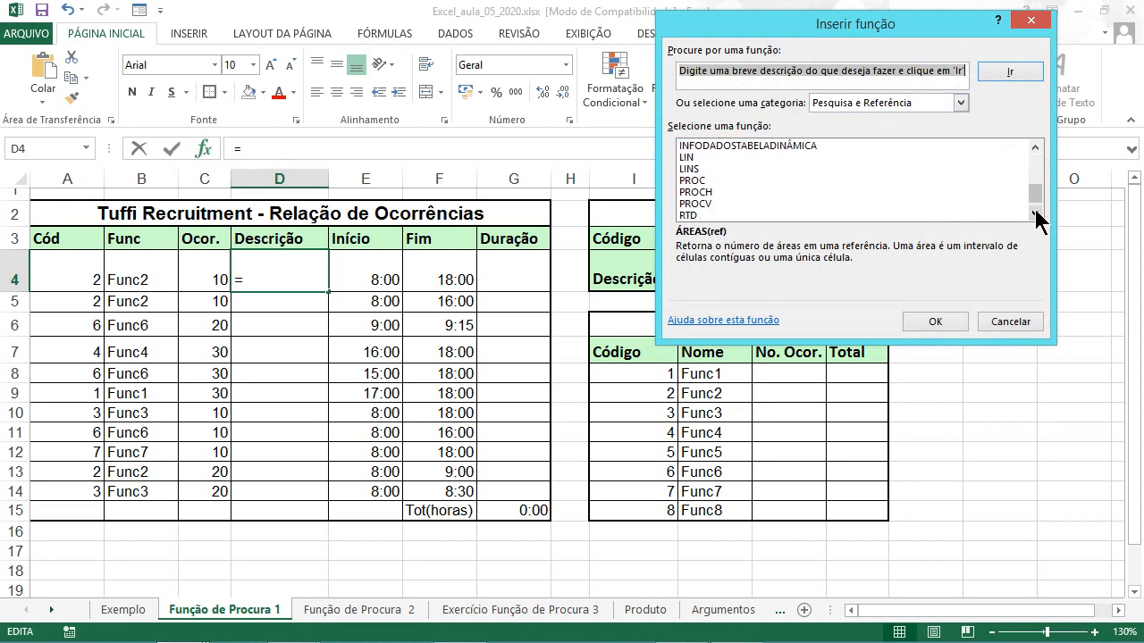
left_click(707, 192)
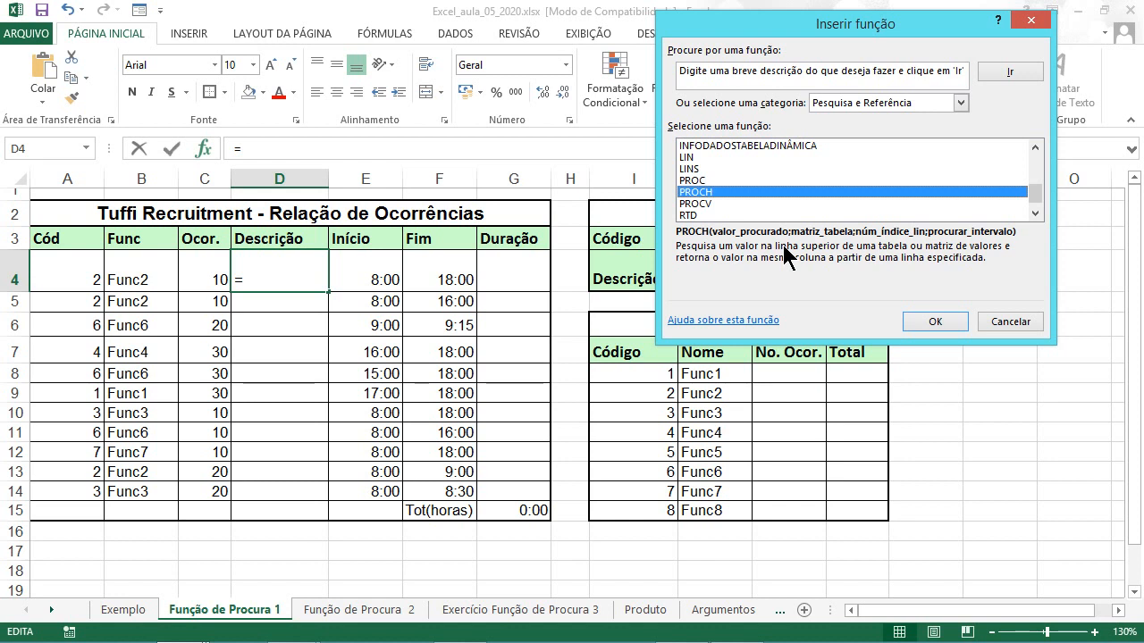
left_click(932, 312)
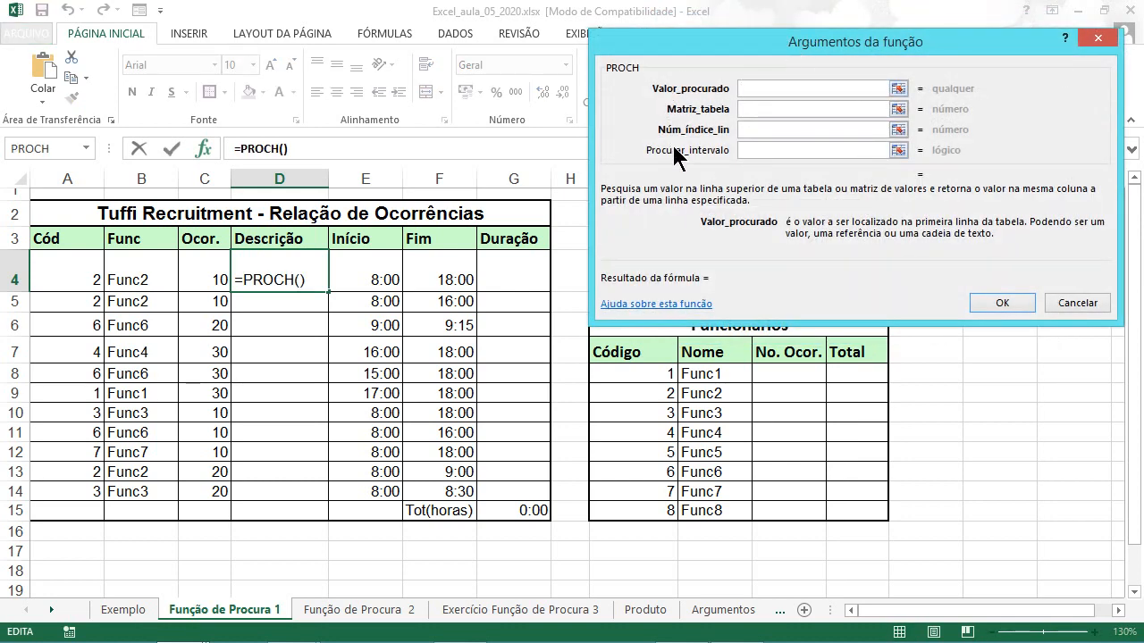
left_click_drag(764, 41, 760, 318)
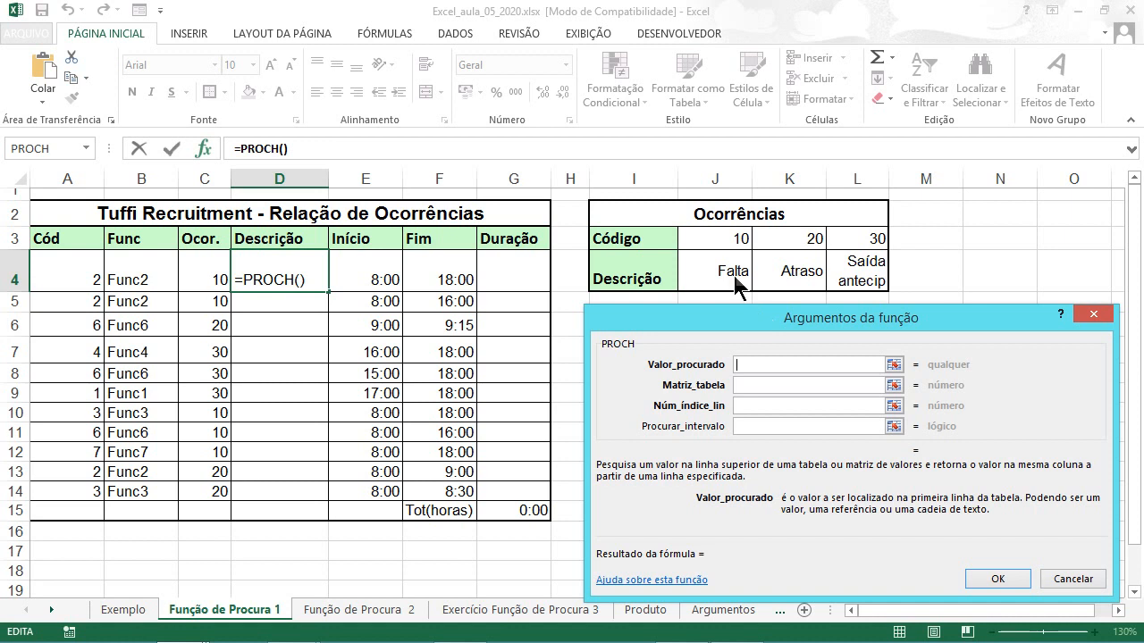
Set PROCH's Valor_procurado to C4 and Matriz_tabela to the Ocorrências codes and descriptions with locked rows, J$3:L$4
left_click(202, 273)
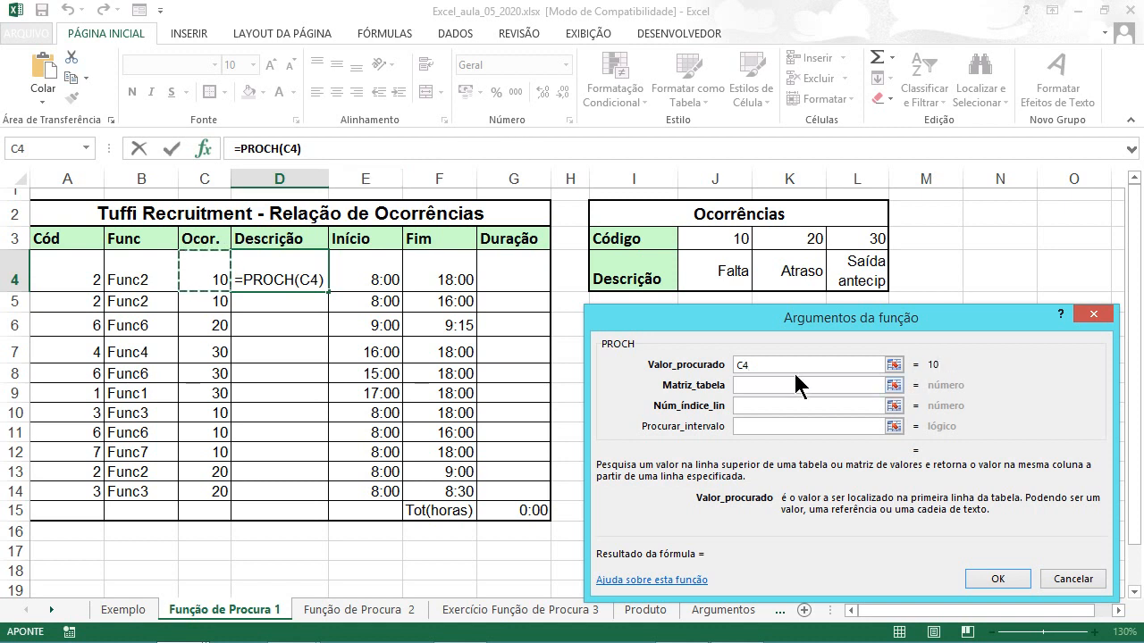
left_click(764, 385)
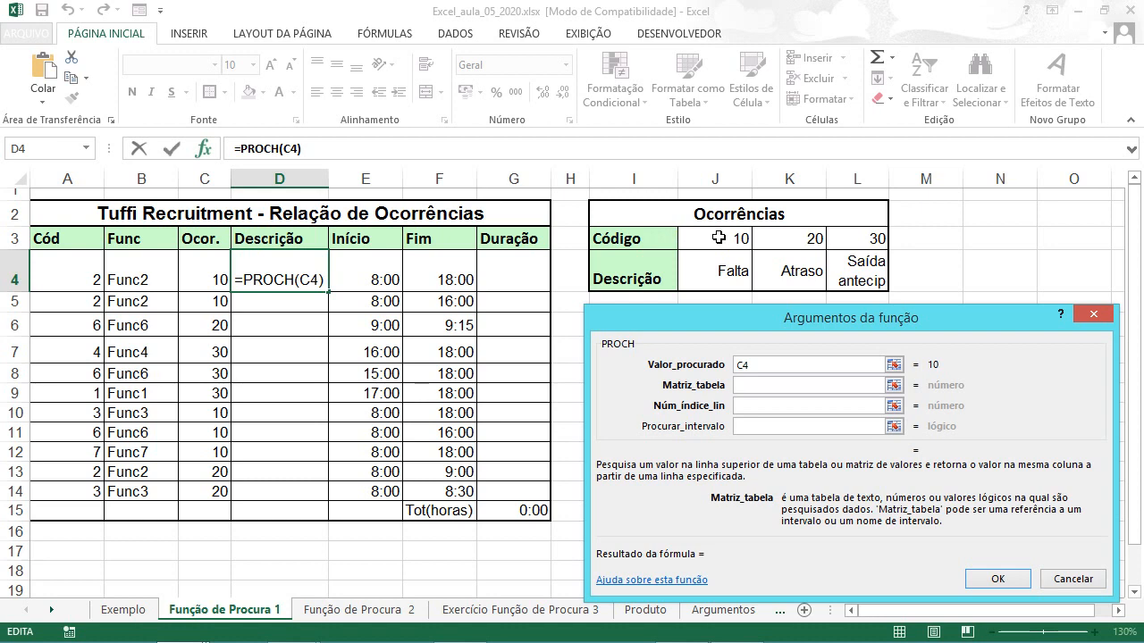
left_click(718, 238)
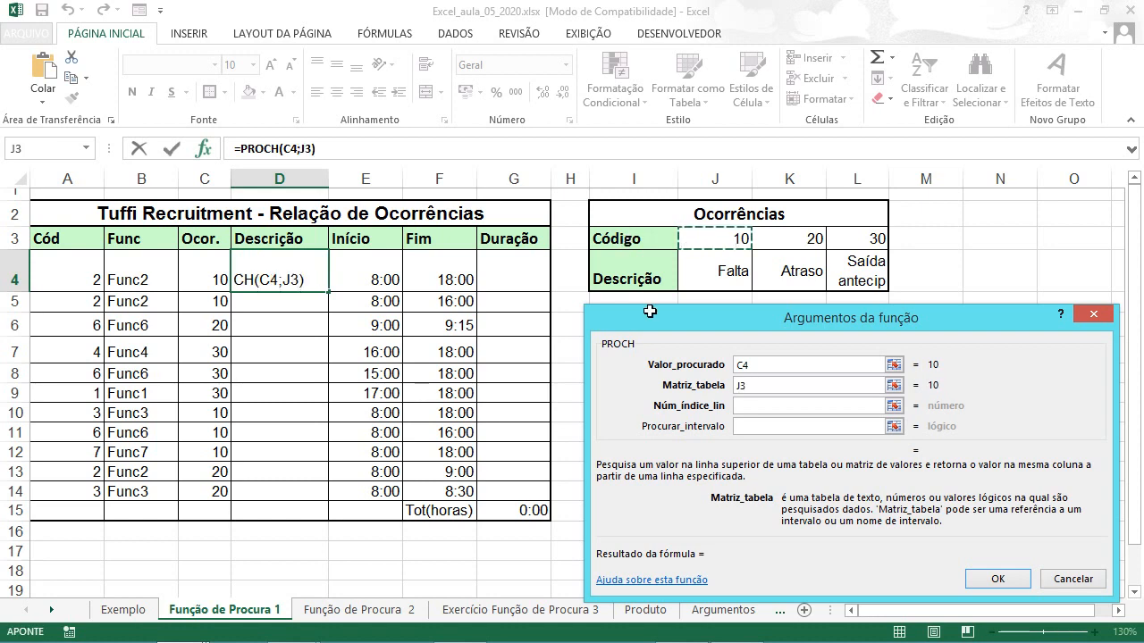
left_click_drag(651, 312, 821, 327)
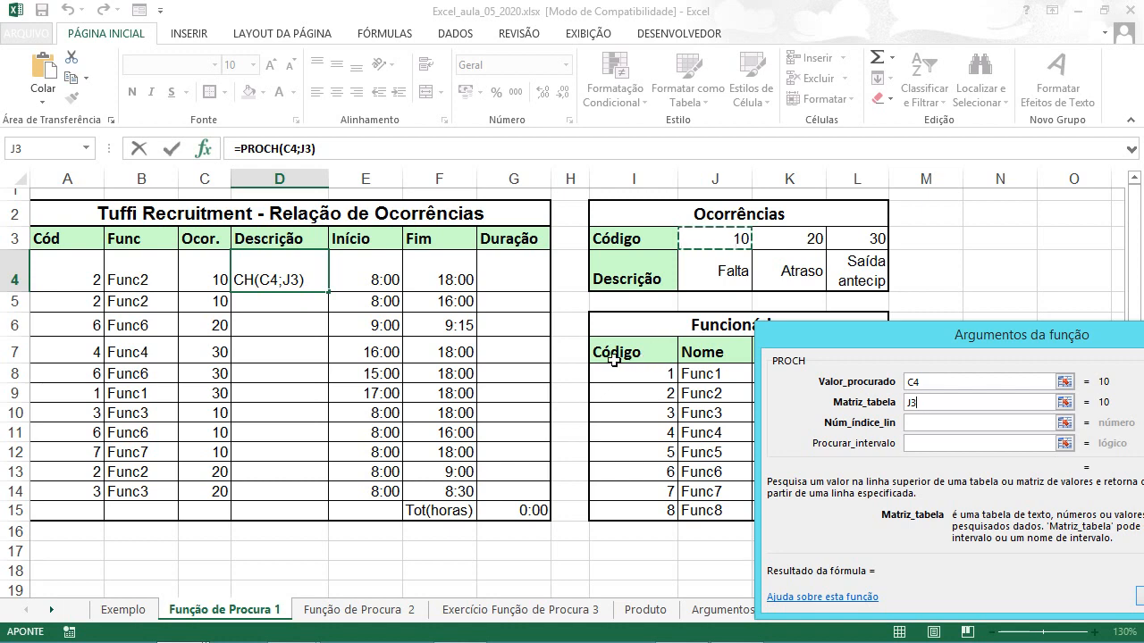
left_click_drag(907, 335, 739, 328)
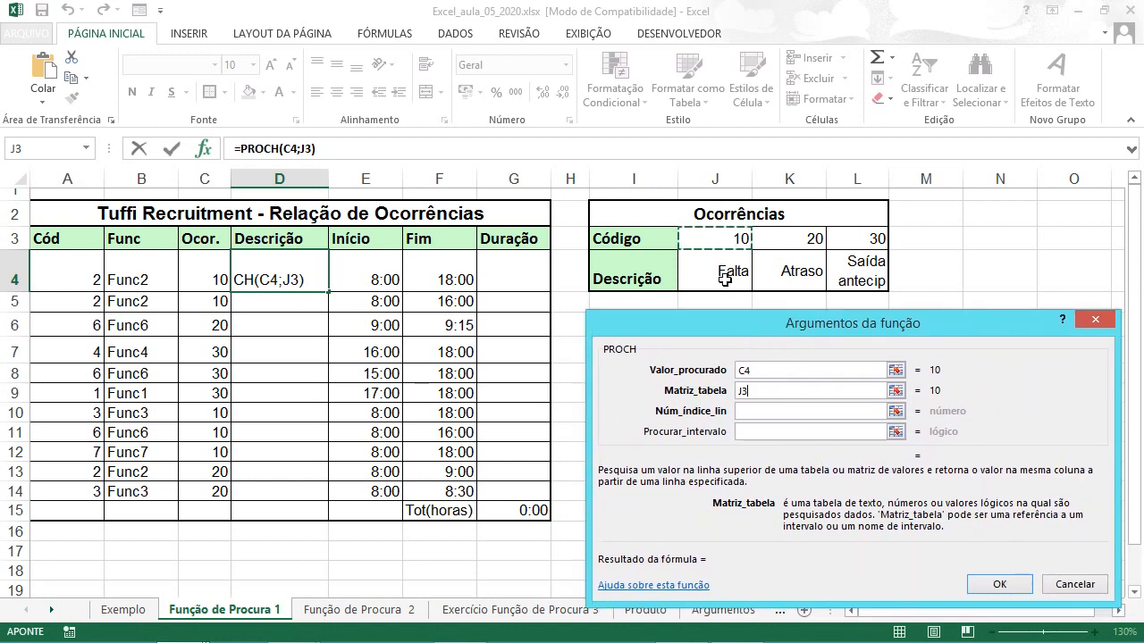
left_click_drag(710, 239, 843, 279)
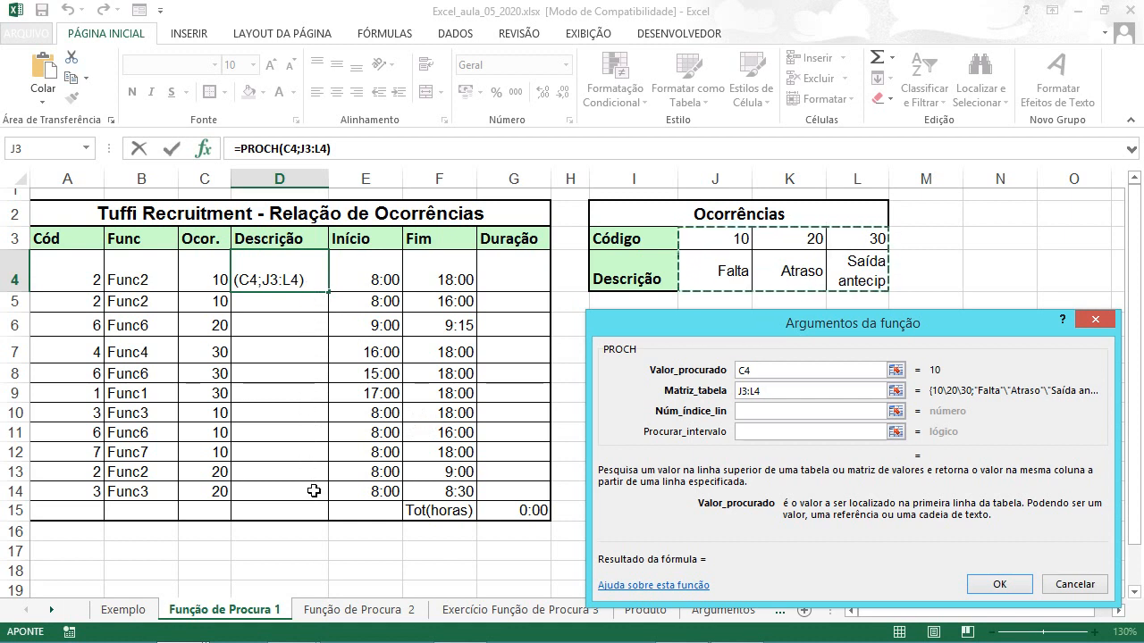
key("F4")
key("F4")
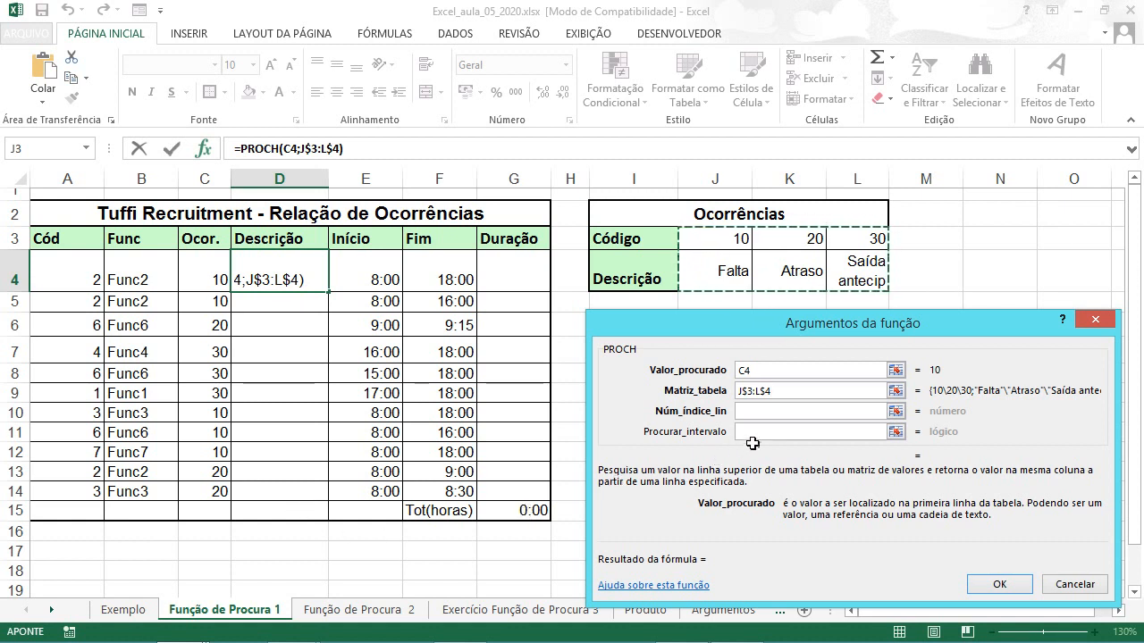
Complete the PROCH function with Núm_índice_lin 2 and Procurar_intervalo 0, and copy the formula down to D14
left_click(759, 411)
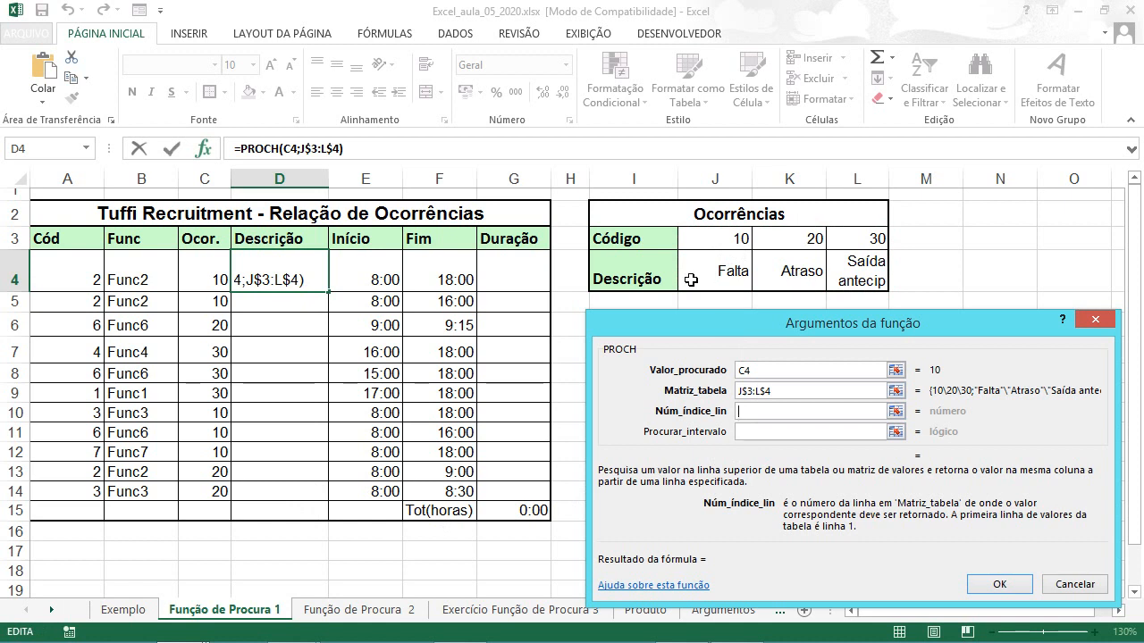
type("2")
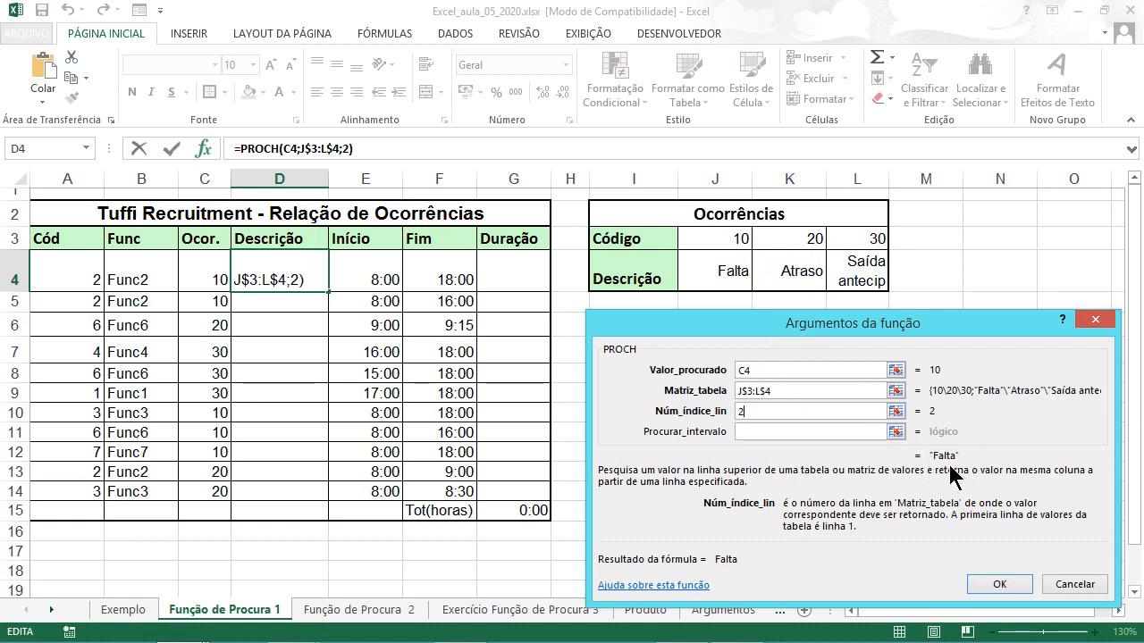
left_click(779, 433)
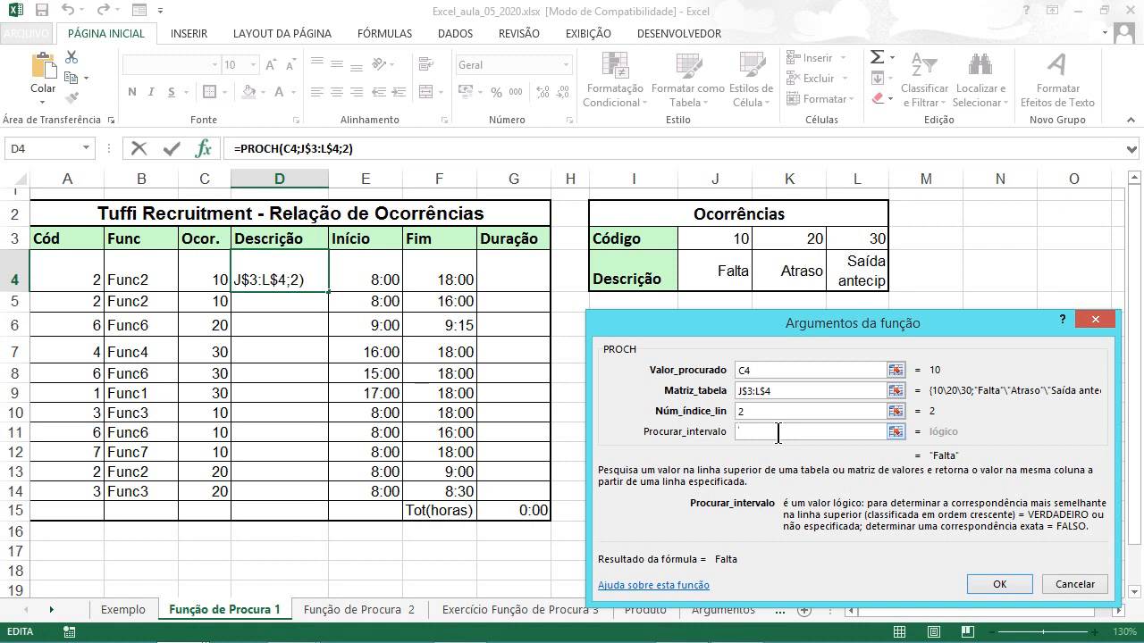
type("0")
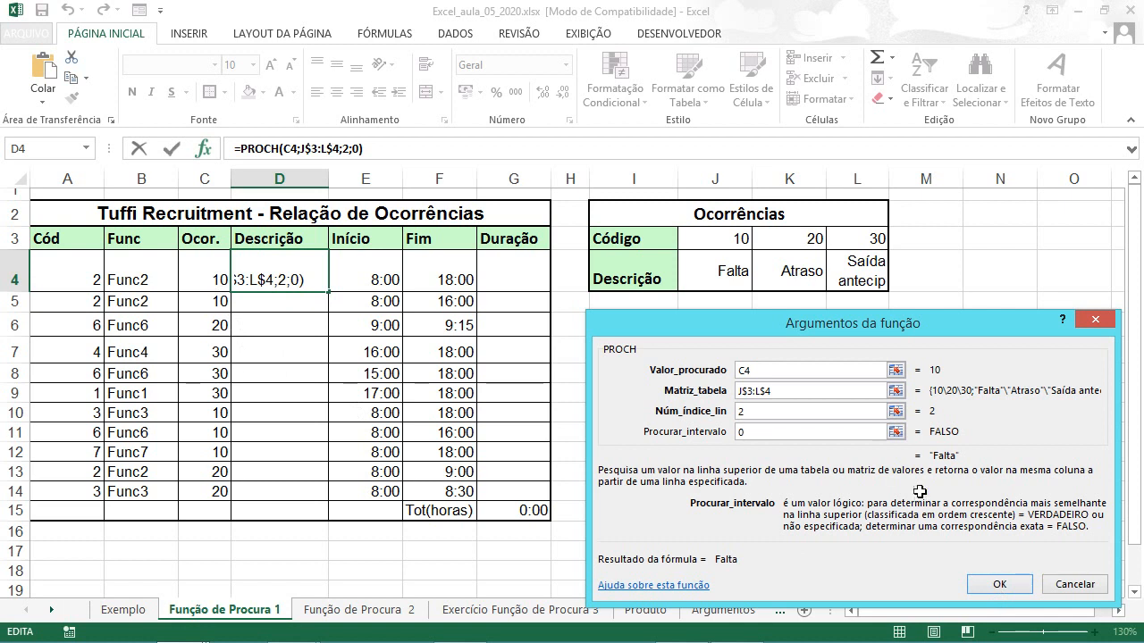
left_click(1002, 585)
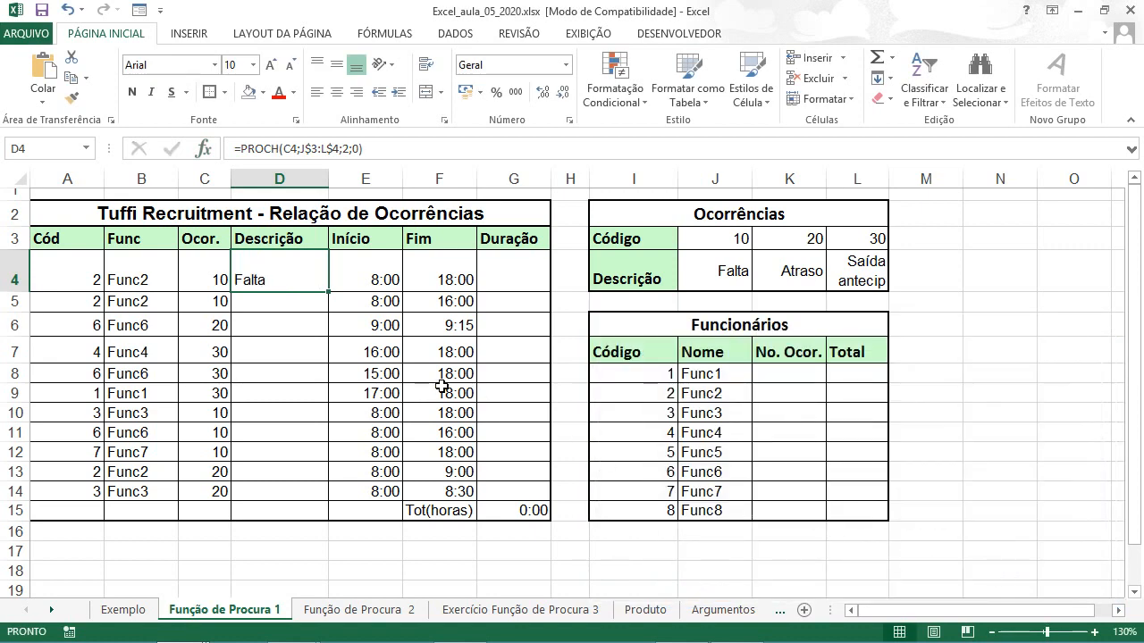
left_click_drag(330, 291, 327, 501)
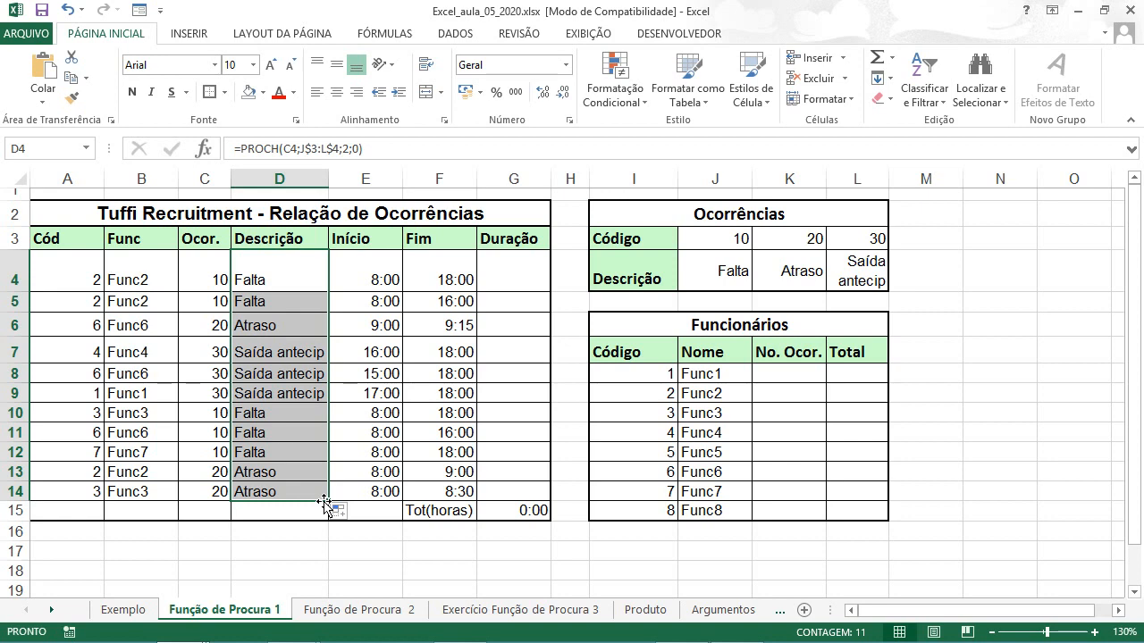
Test the PROCH lookup by entering occurrence codes 20, 10 and 99 in C9
left_click(200, 390)
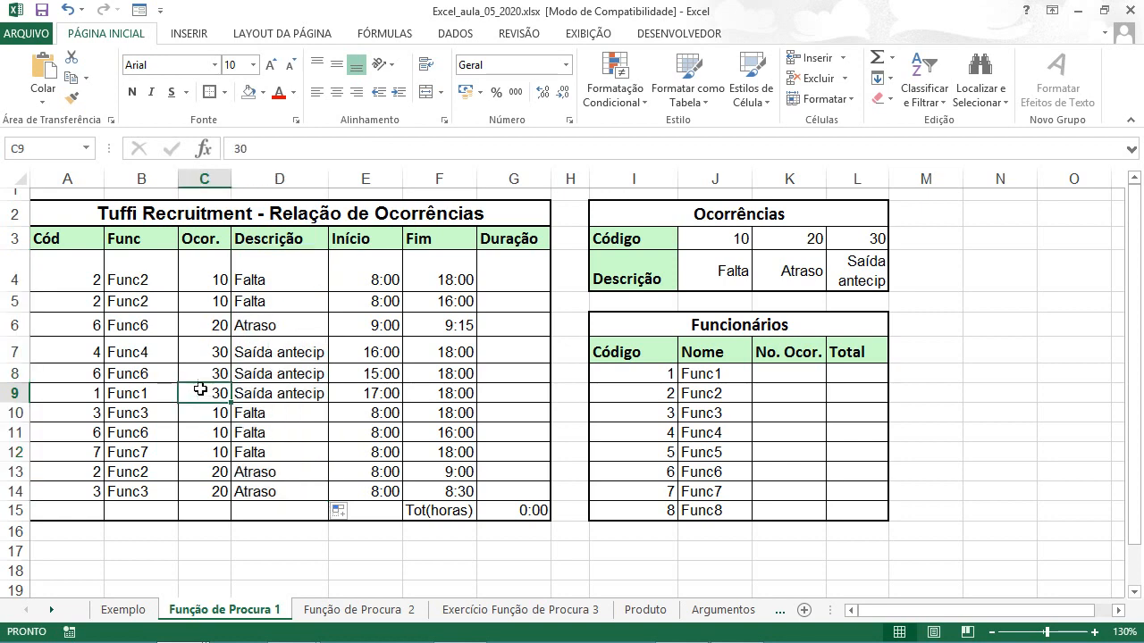
type("20")
key("Return")
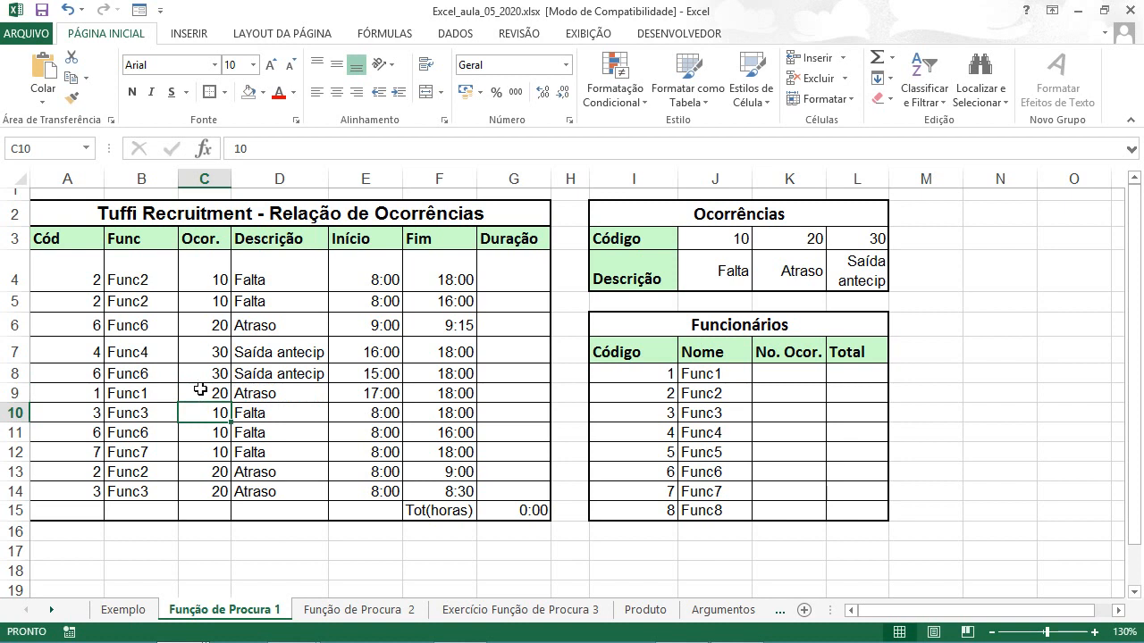
left_click(200, 390)
type("10")
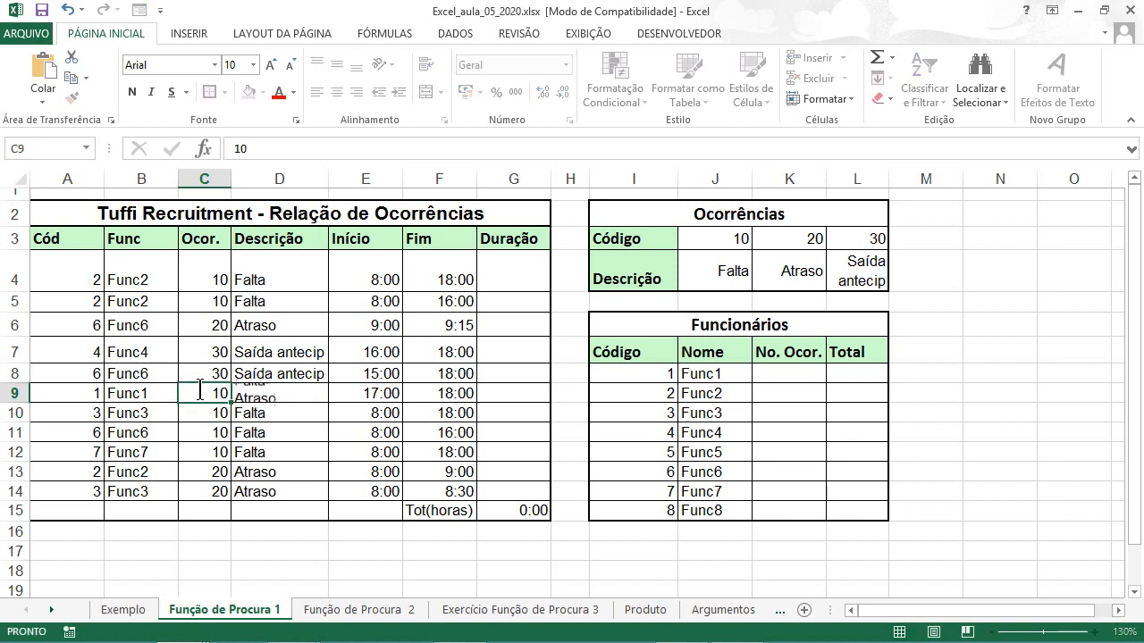
key("Return")
left_click(200, 390)
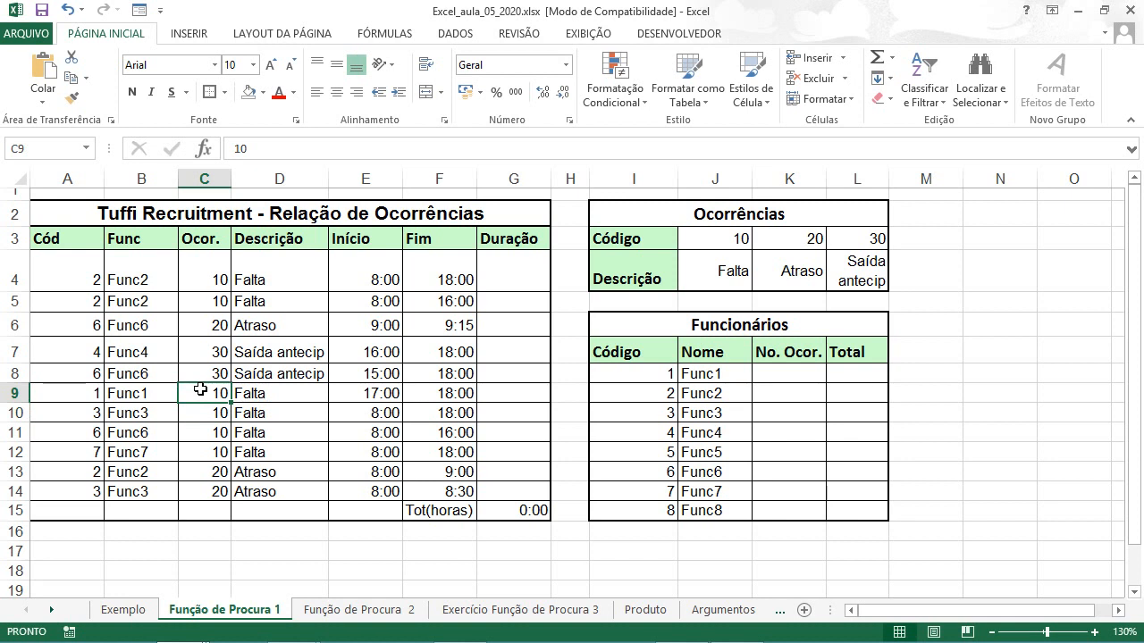
type("99")
key("Return")
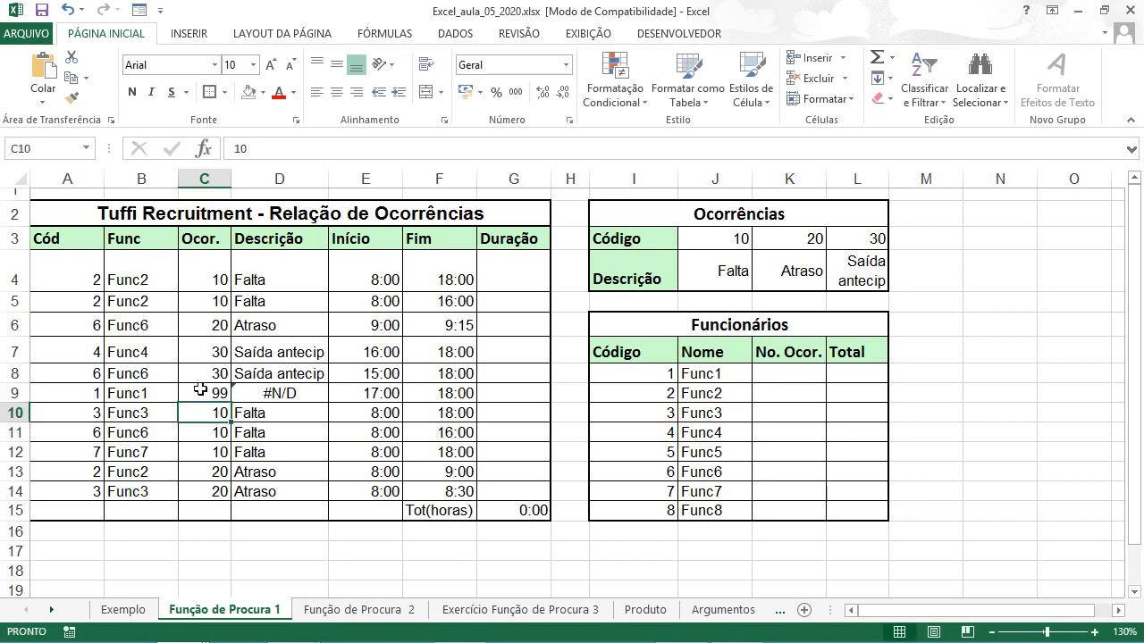
Undo the three test changes to the occurrence code in C9
key("ctrl+z")
key("ctrl+z")
key("ctrl+z")
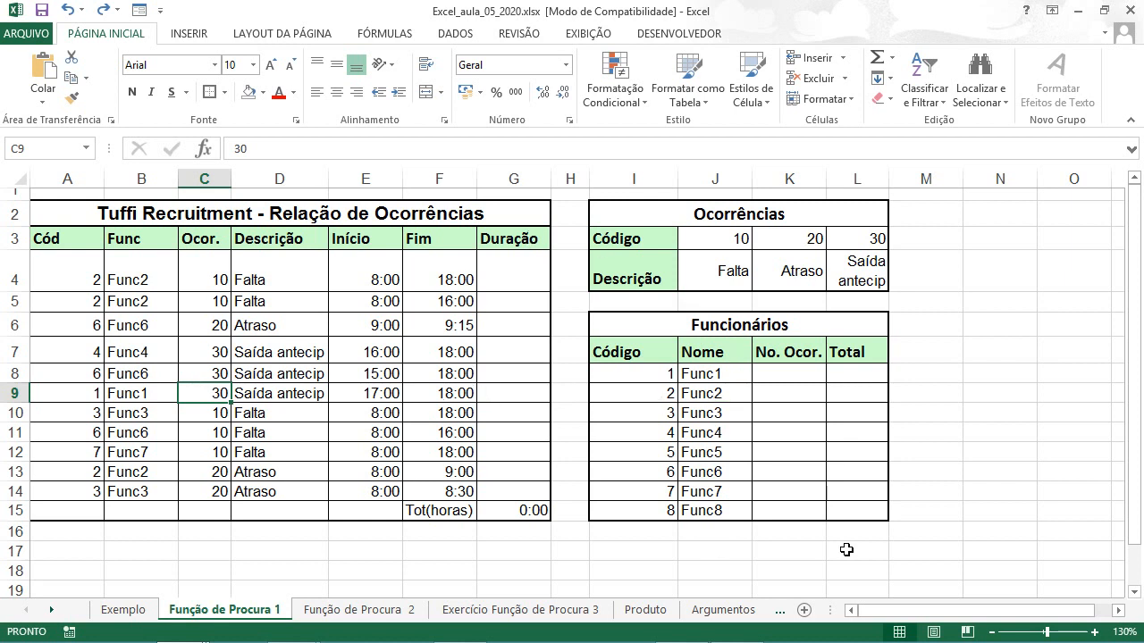
Review the explanations of the ProcH and ProcV arguments on the Argumentos sheet
left_click(726, 612)
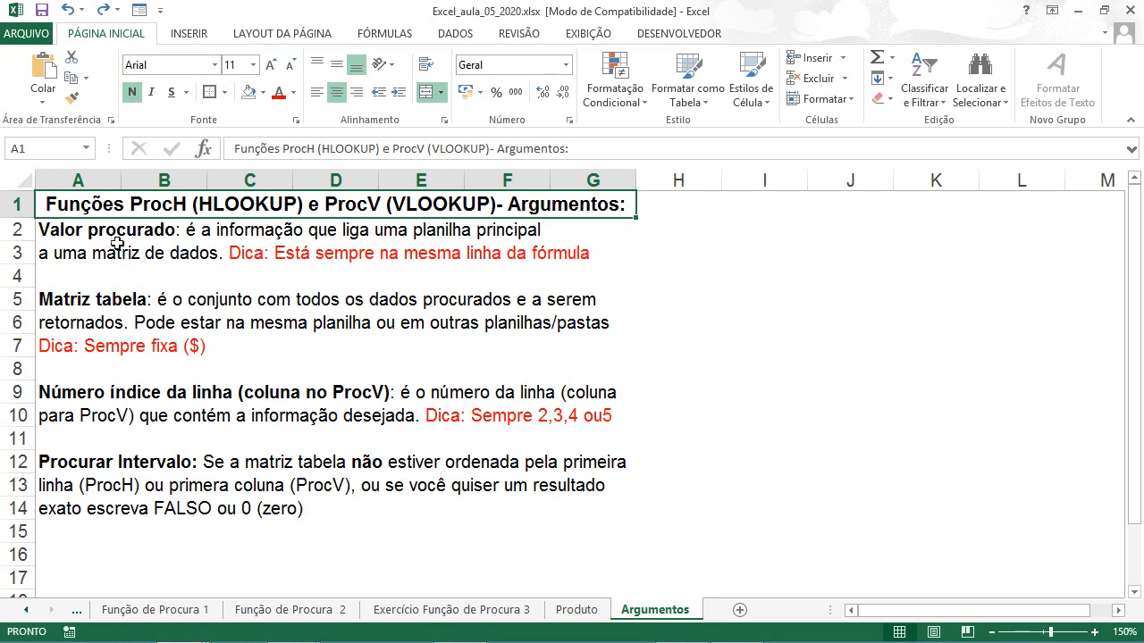
left_click(170, 610)
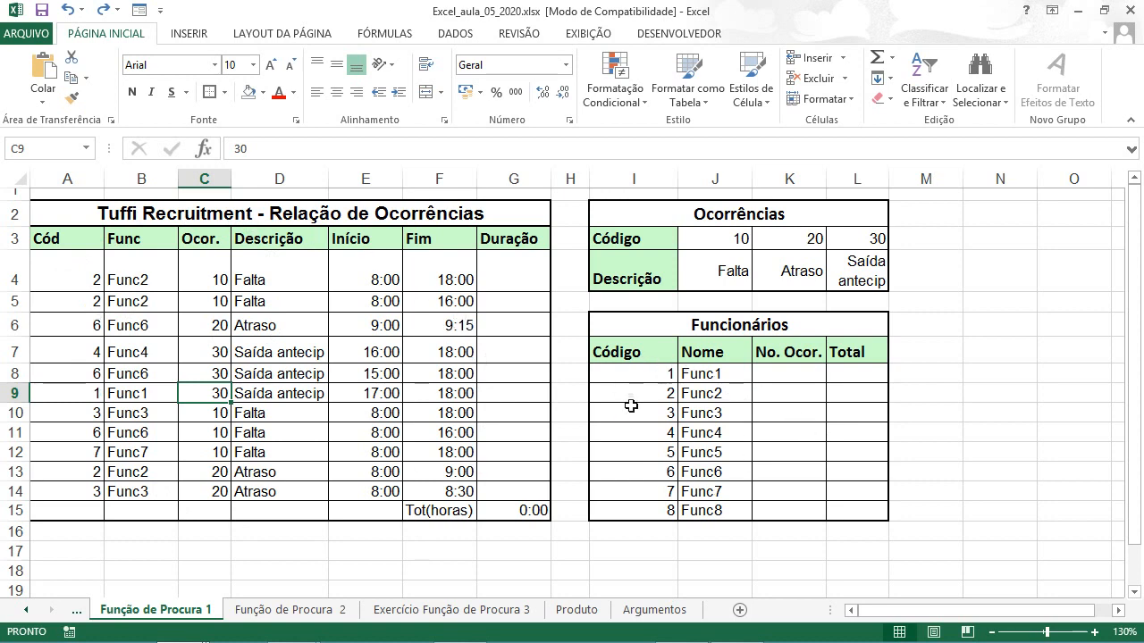
mouse_move(543, 640)
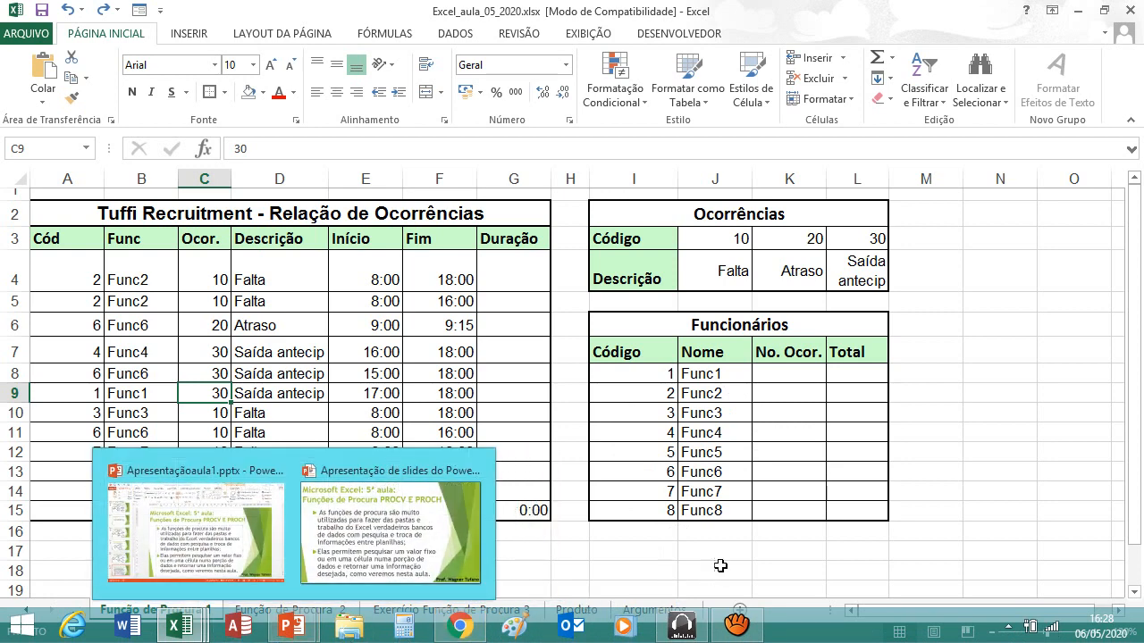
left_click(659, 611)
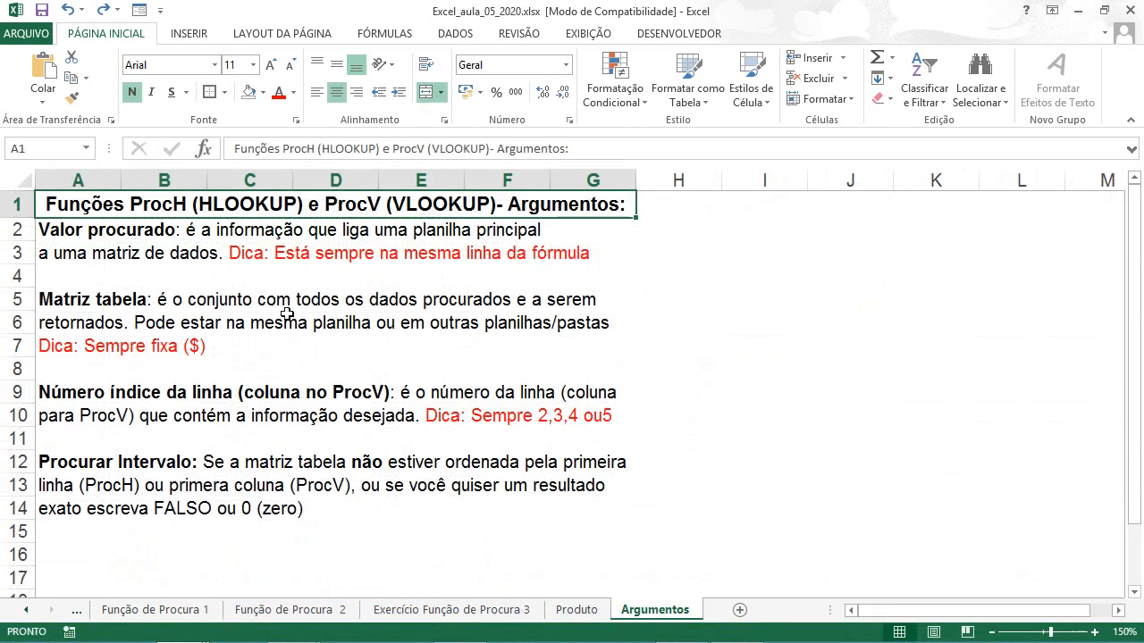
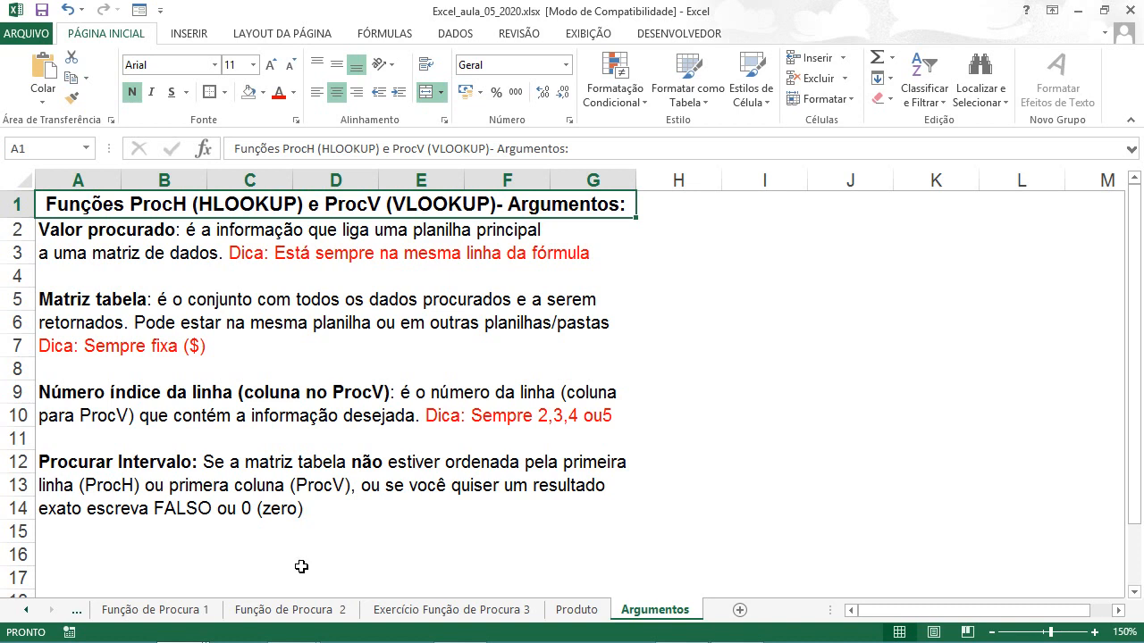
Open the Exemplo sheet and examine the PROCV formula in the Nome cell D16
left_click(169, 607)
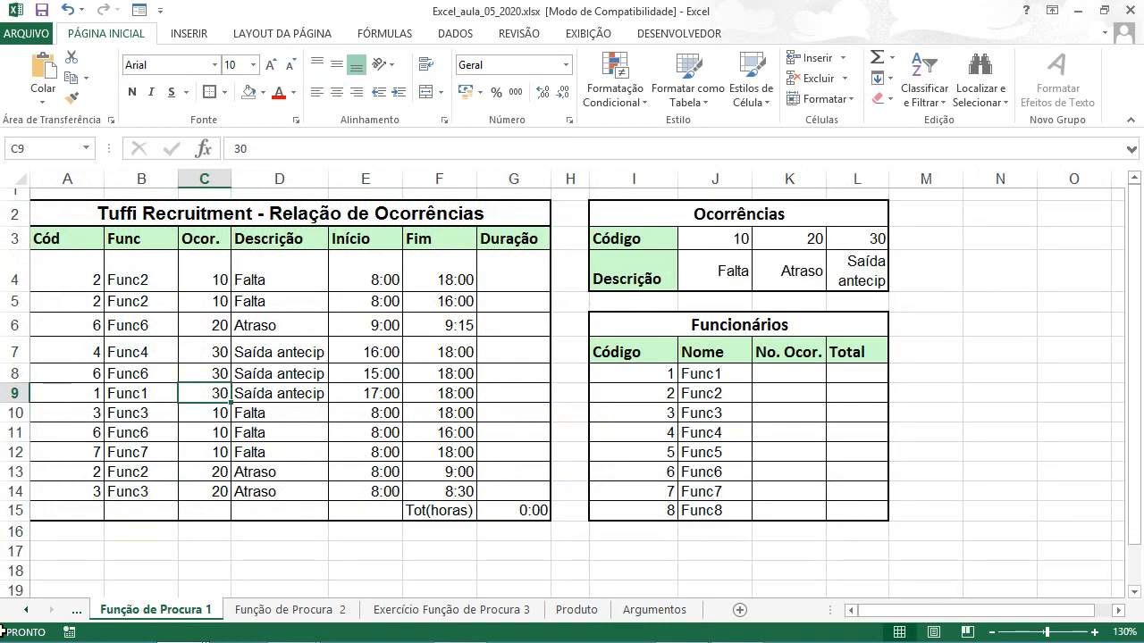
left_click(25, 609)
left_click(25, 609)
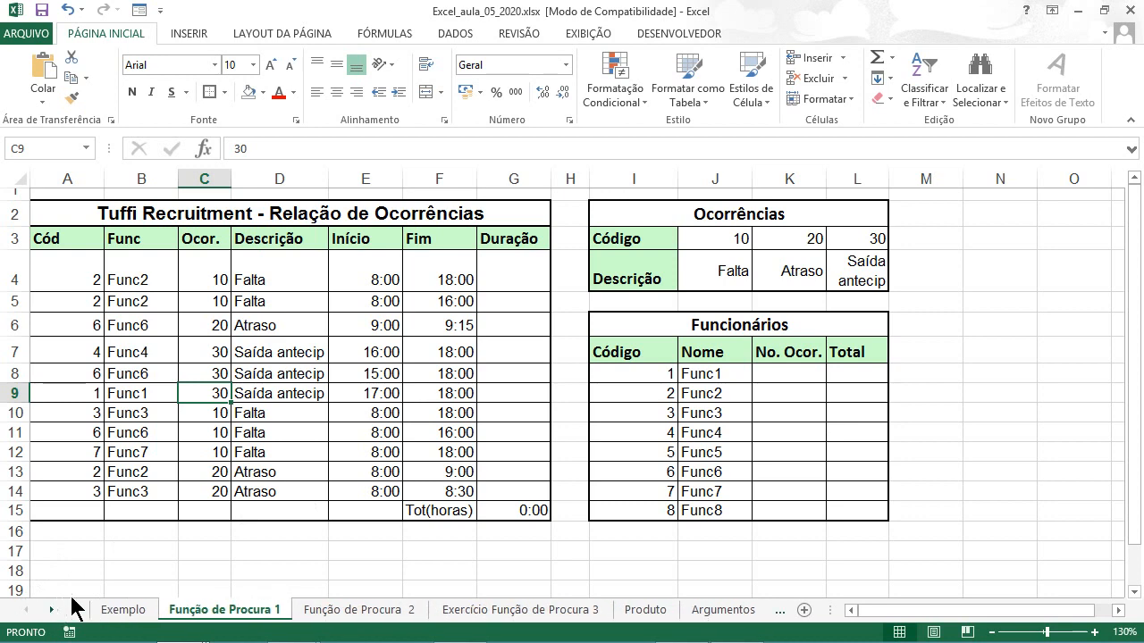
left_click(107, 611)
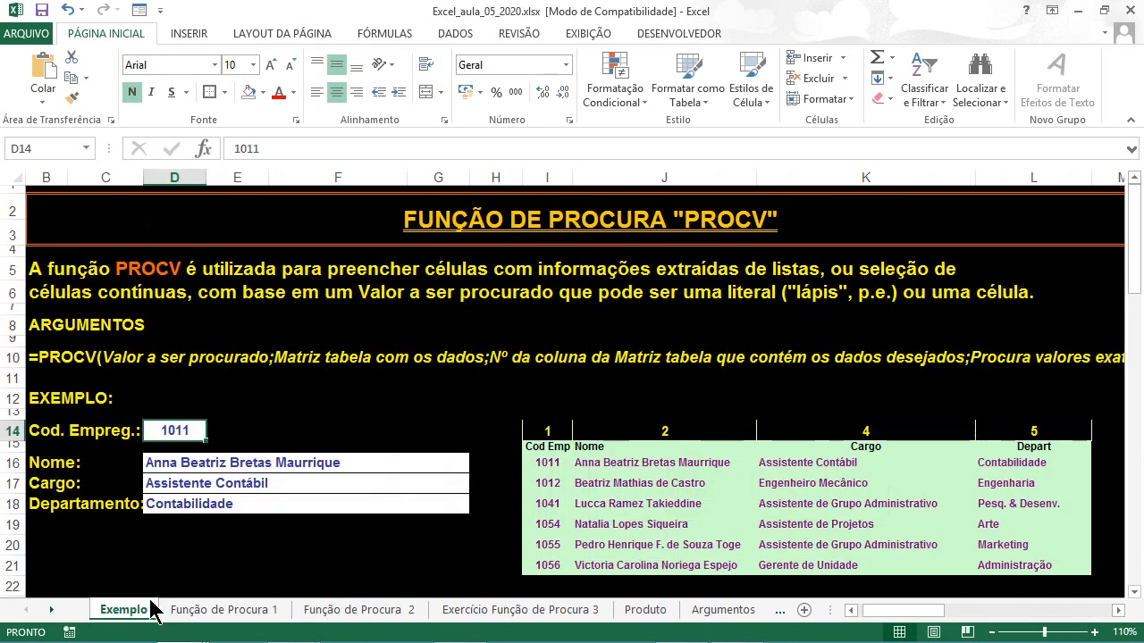
left_click(237, 463)
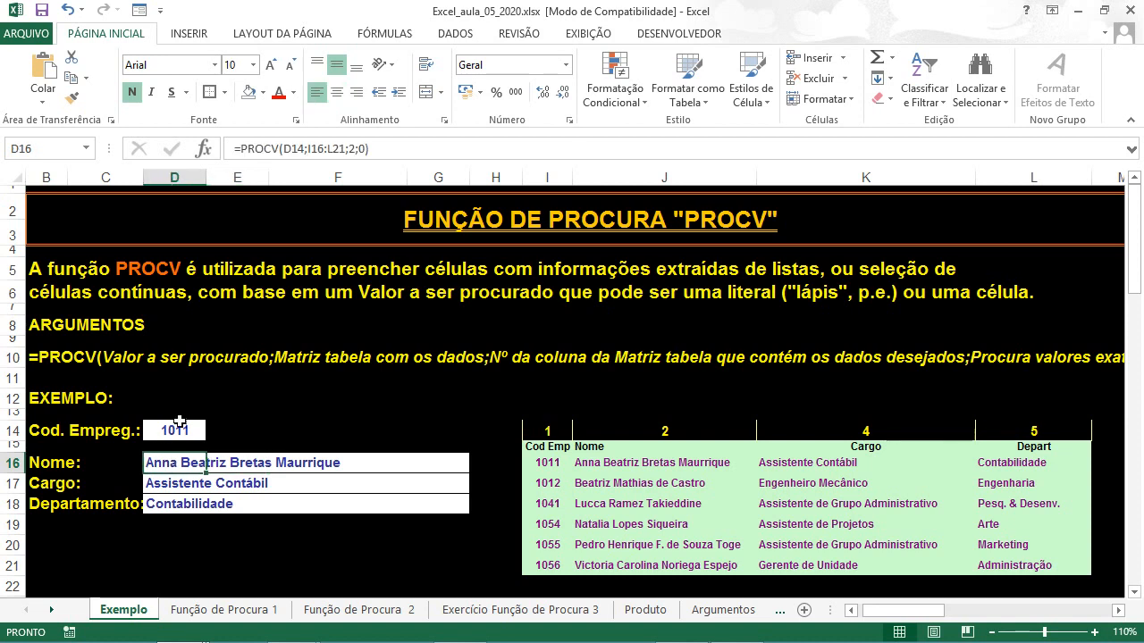
Review the PROCV arguments behind the Nome result in D16 against the employee table
left_click(207, 146)
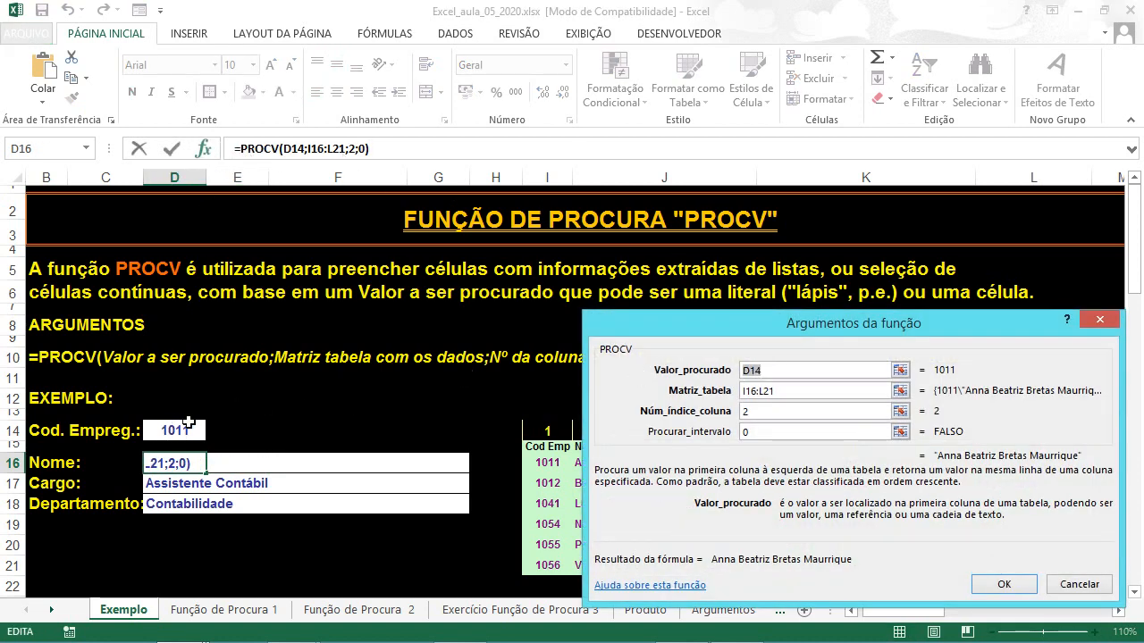
left_click_drag(816, 322, 814, 143)
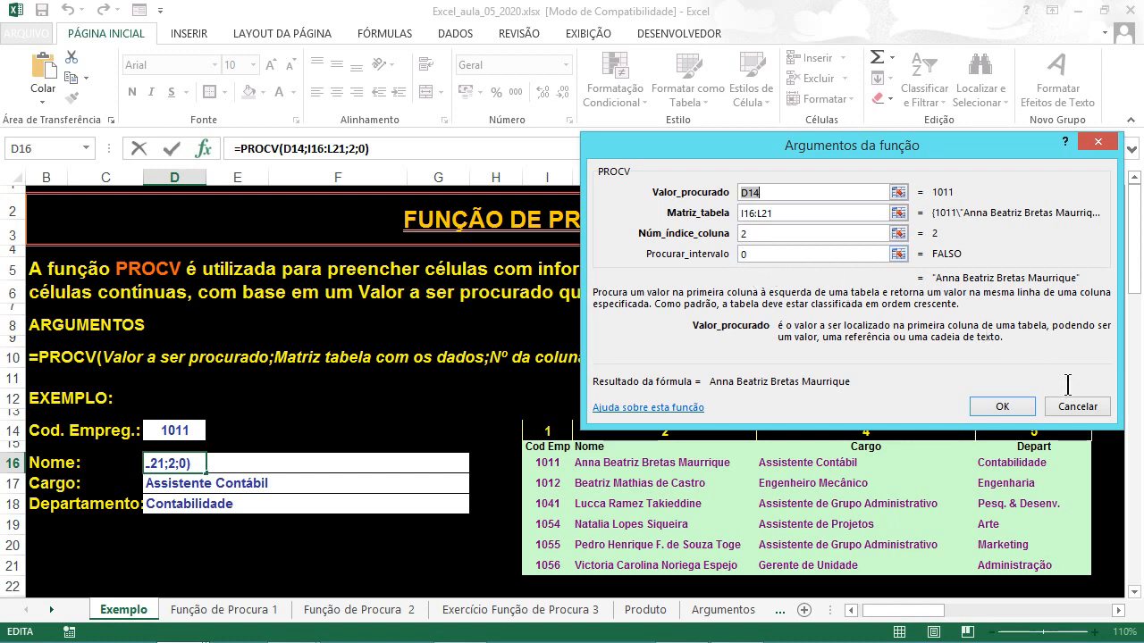
left_click_drag(836, 148, 827, 91)
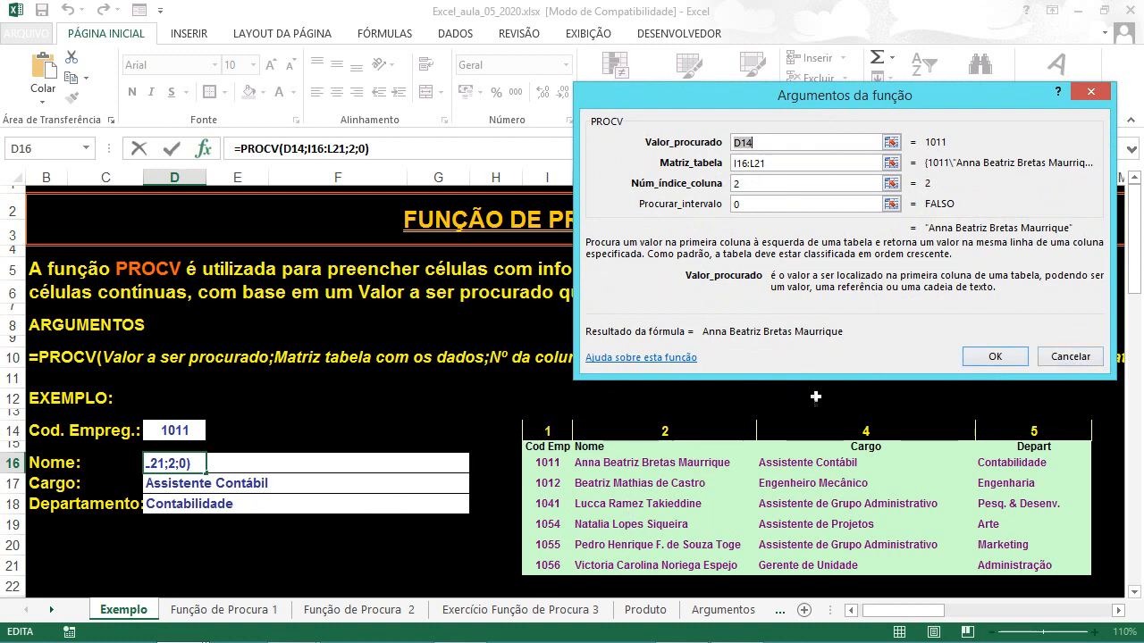
left_click(1069, 357)
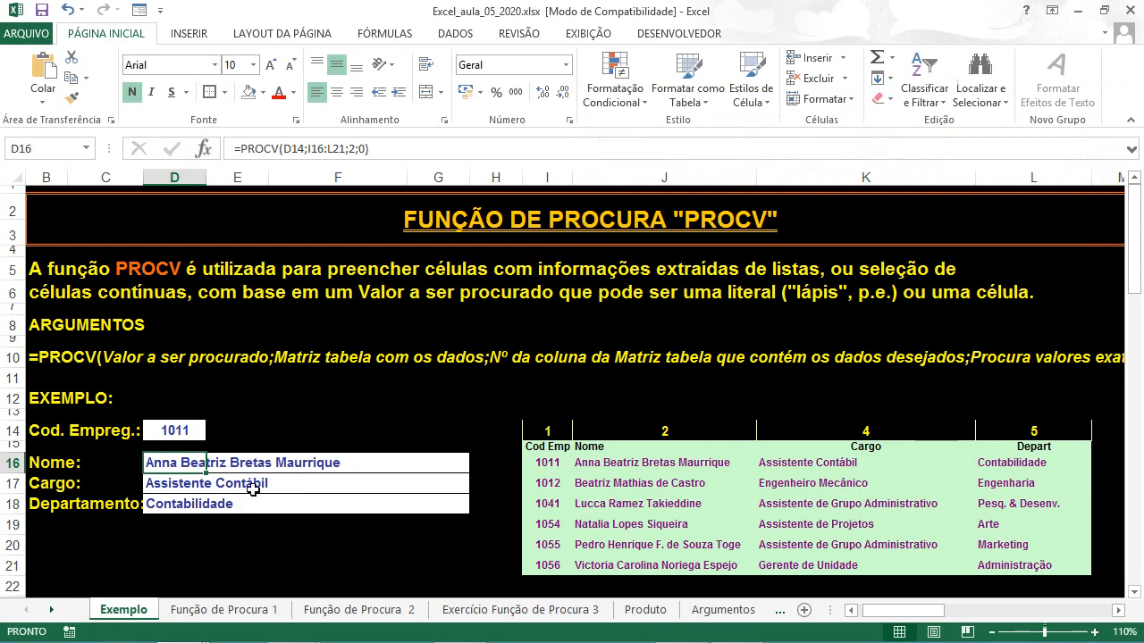
Review the PROCV arguments of the Cargo and Departamento formulas in D17 and D18
left_click(193, 485)
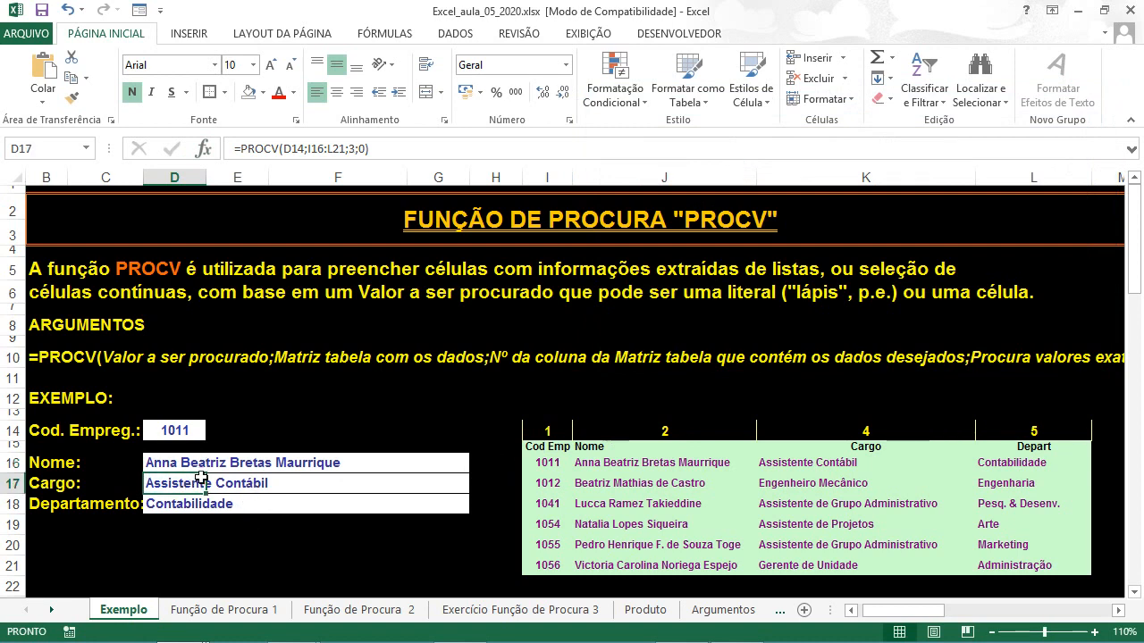
left_click(203, 148)
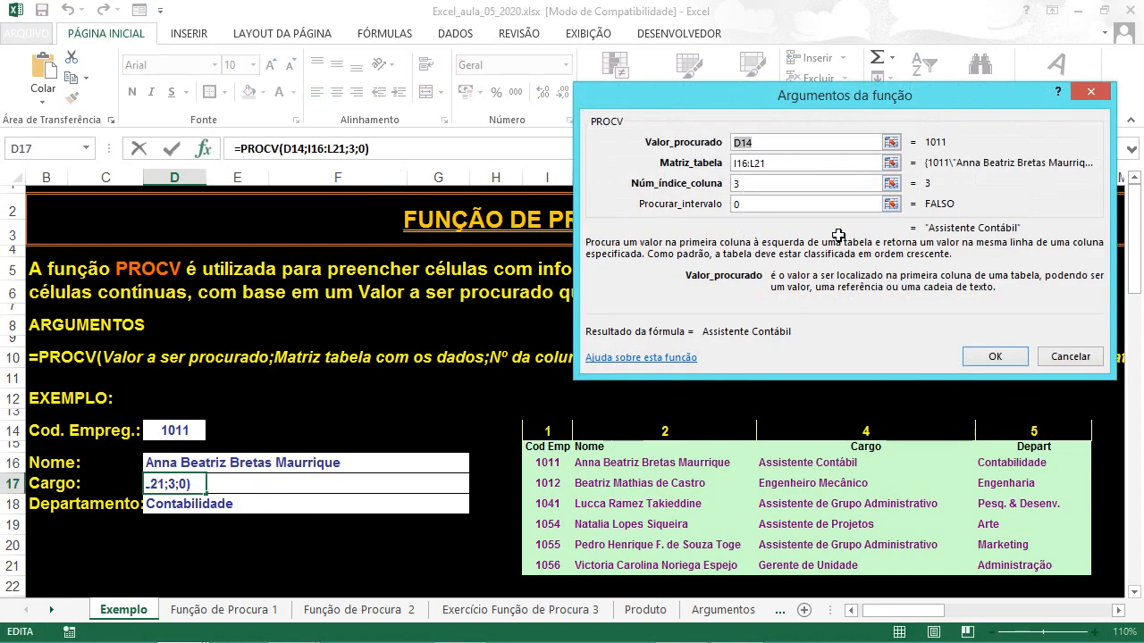
left_click(1069, 359)
left_click(155, 502)
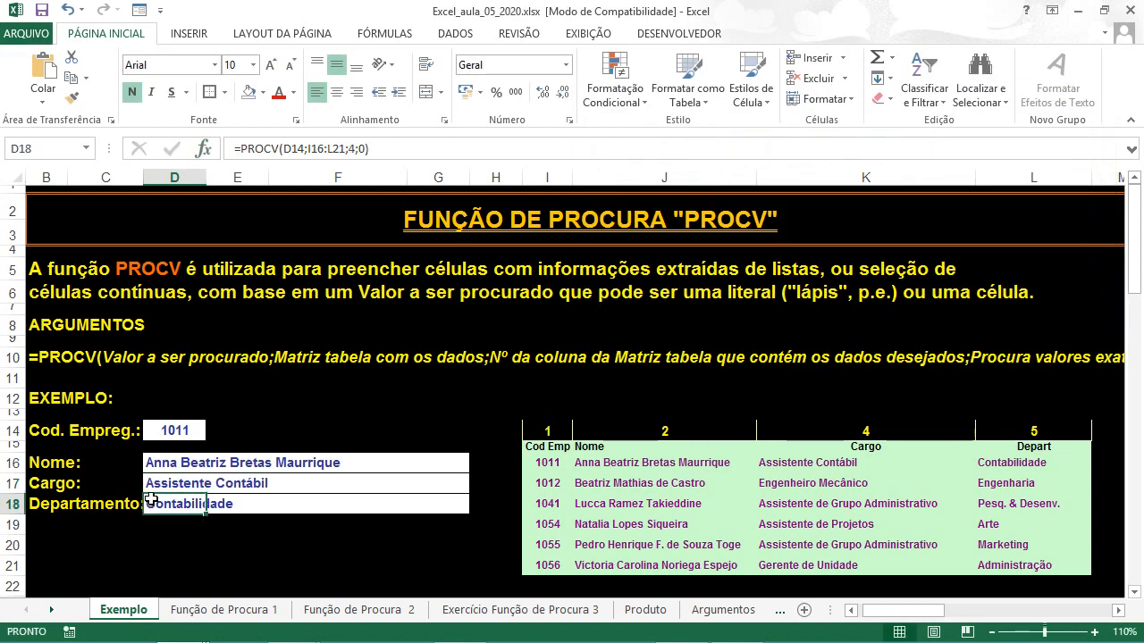
left_click(204, 148)
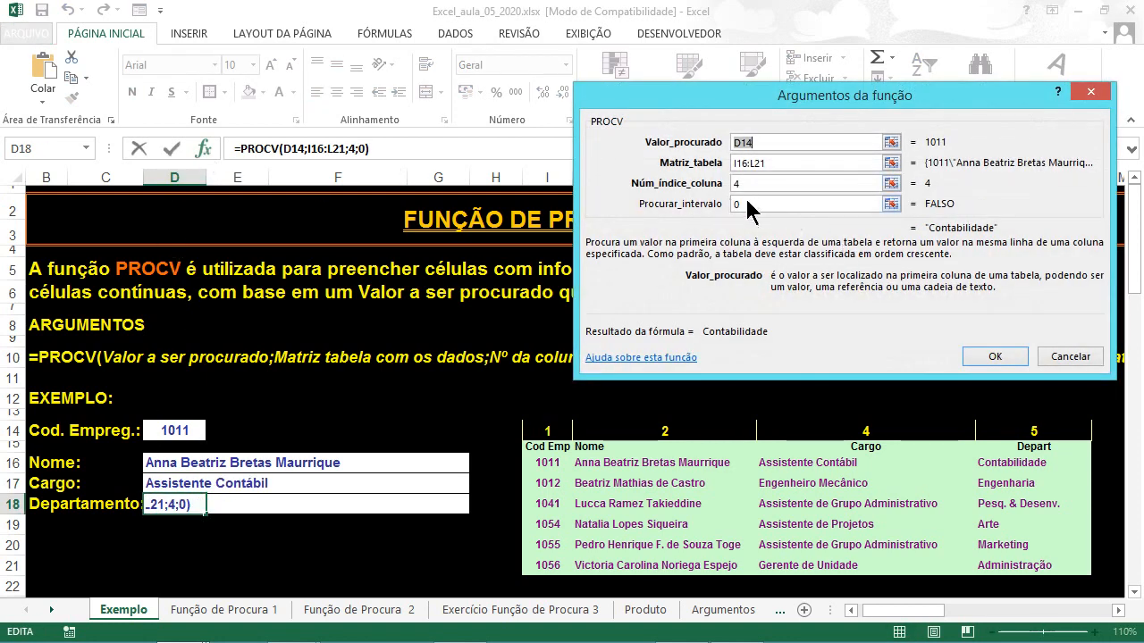
left_click(1070, 357)
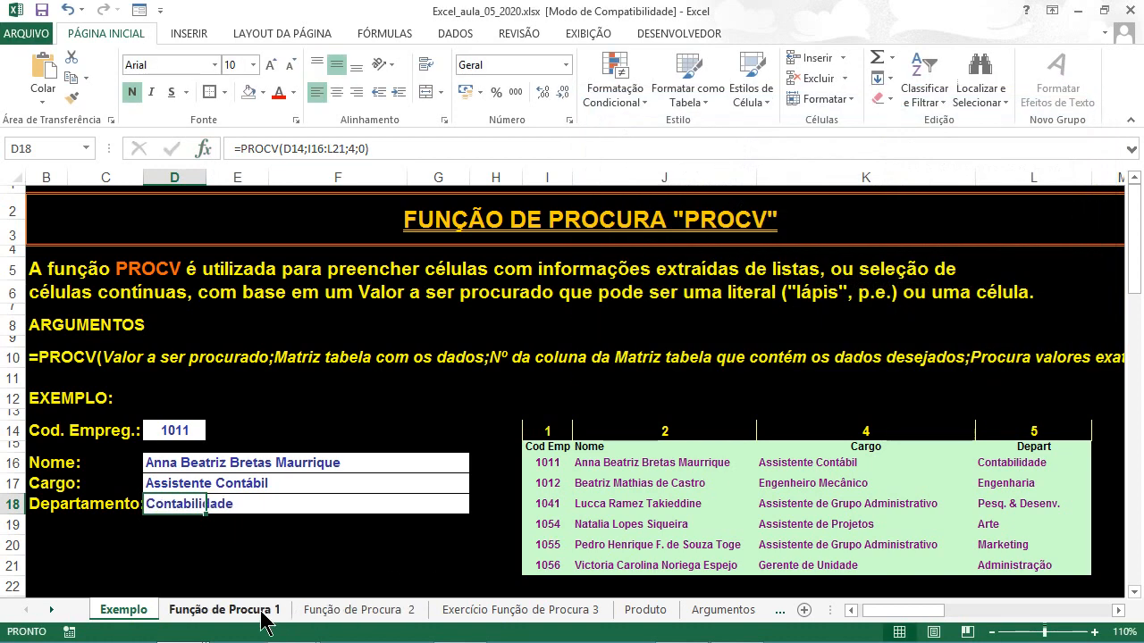
On the Função de Procura 1 sheet, calculate Duração in G4 as =F4-E4 and fill the formula down to G14
left_click(259, 615)
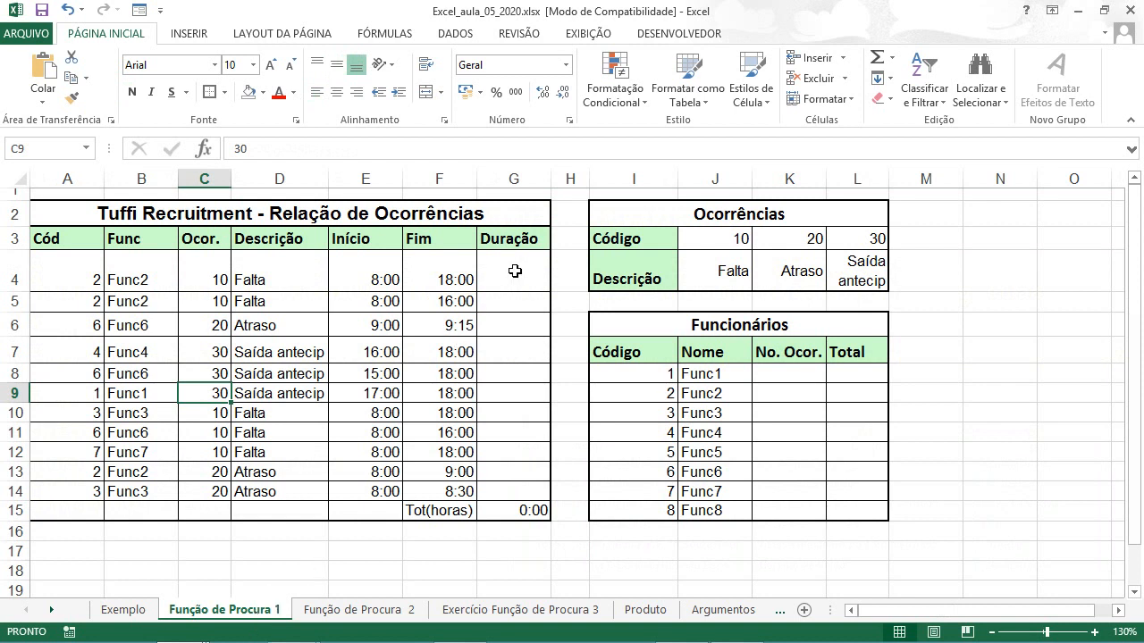
left_click(515, 271)
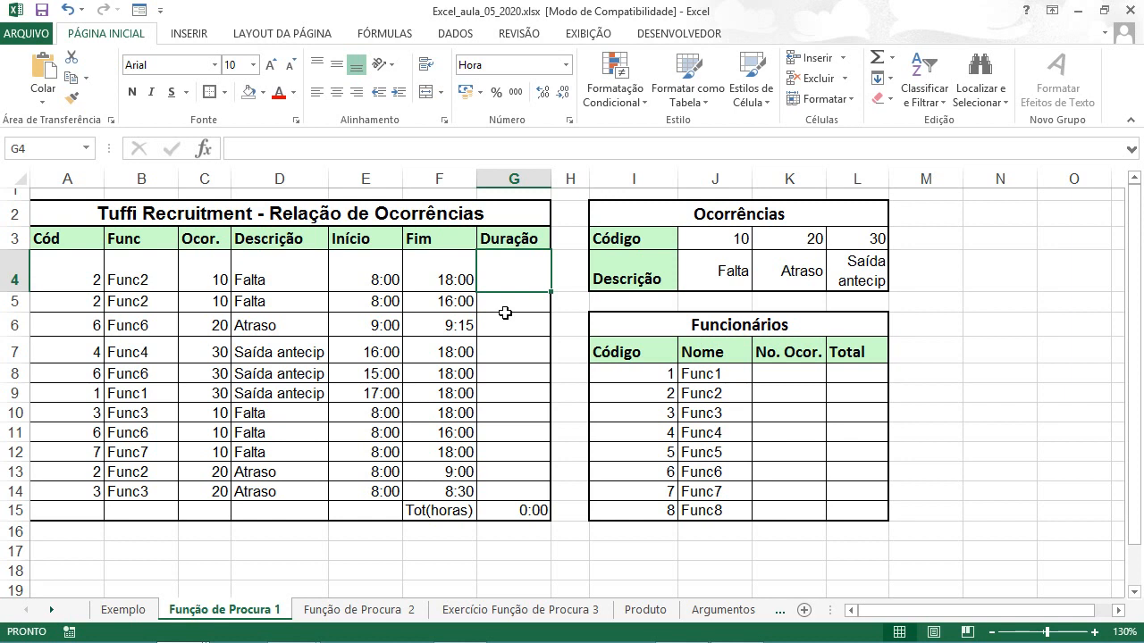
type("=")
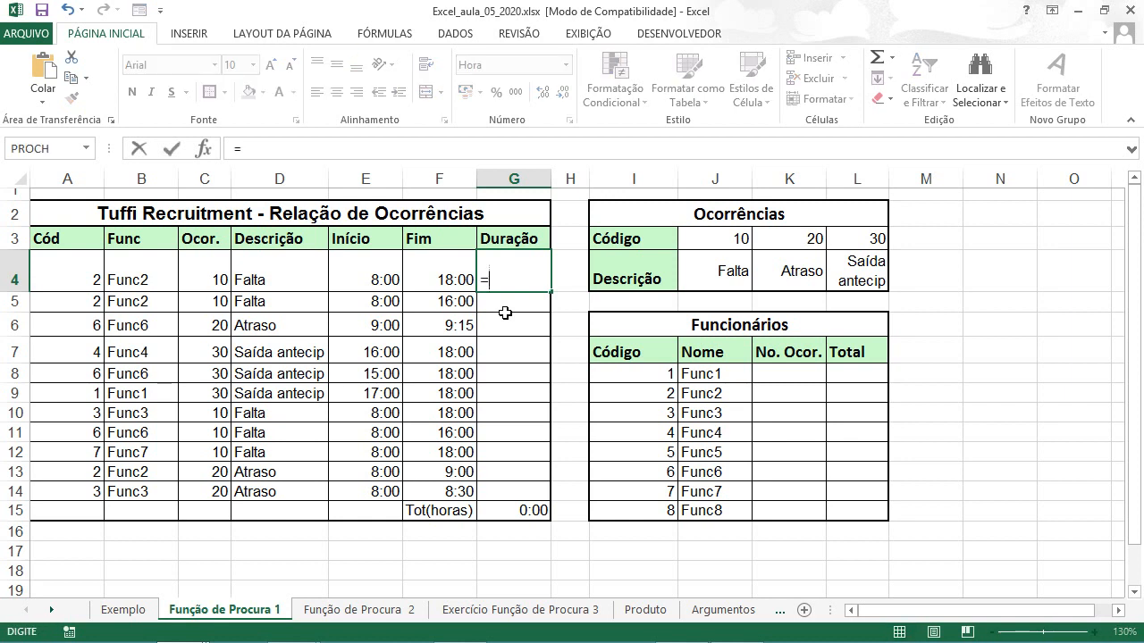
left_click(449, 275)
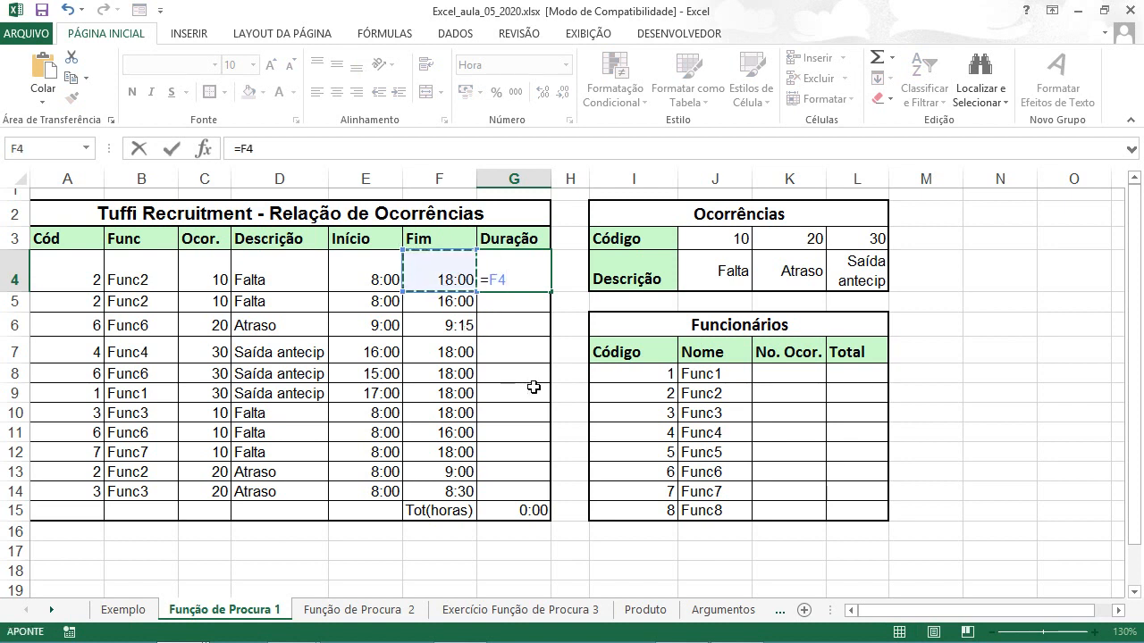
type("-")
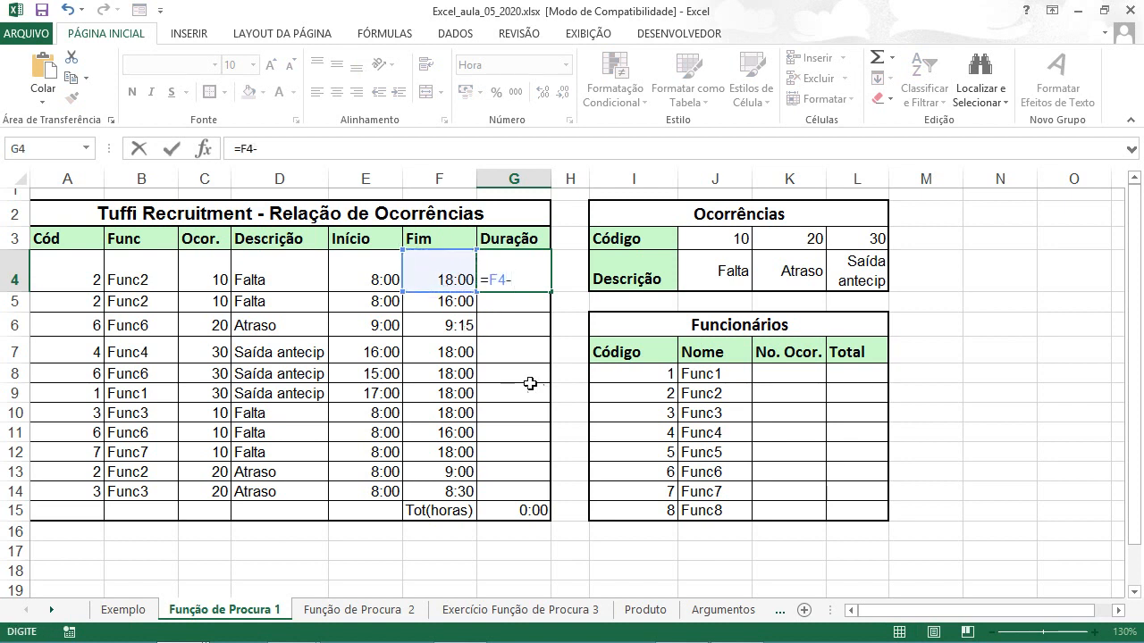
left_click(373, 277)
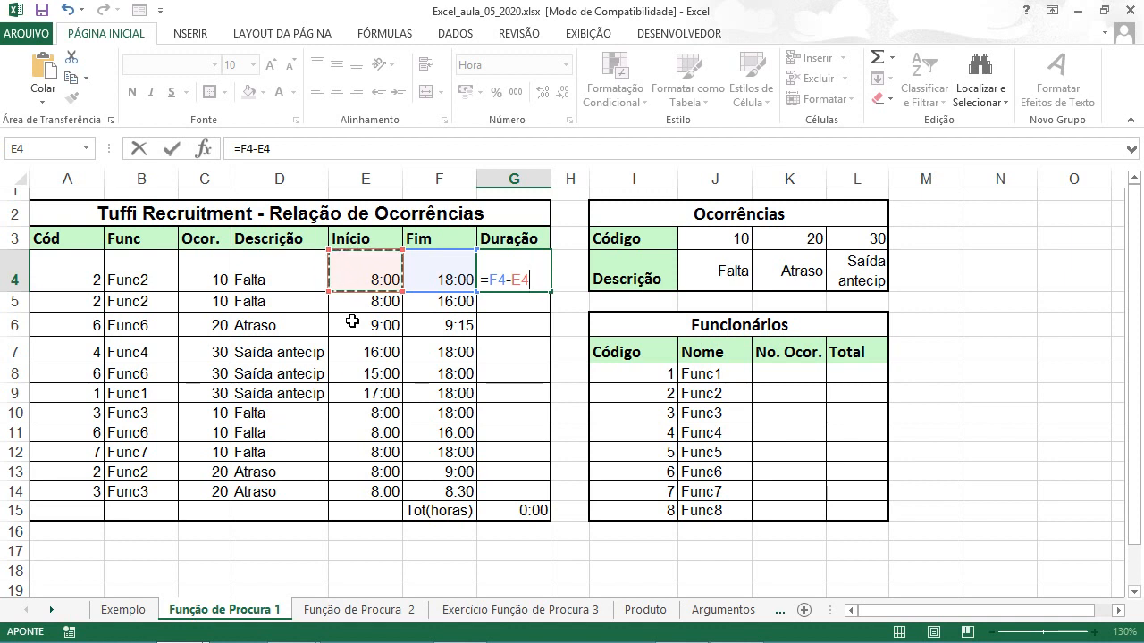
key("ctrl+Return")
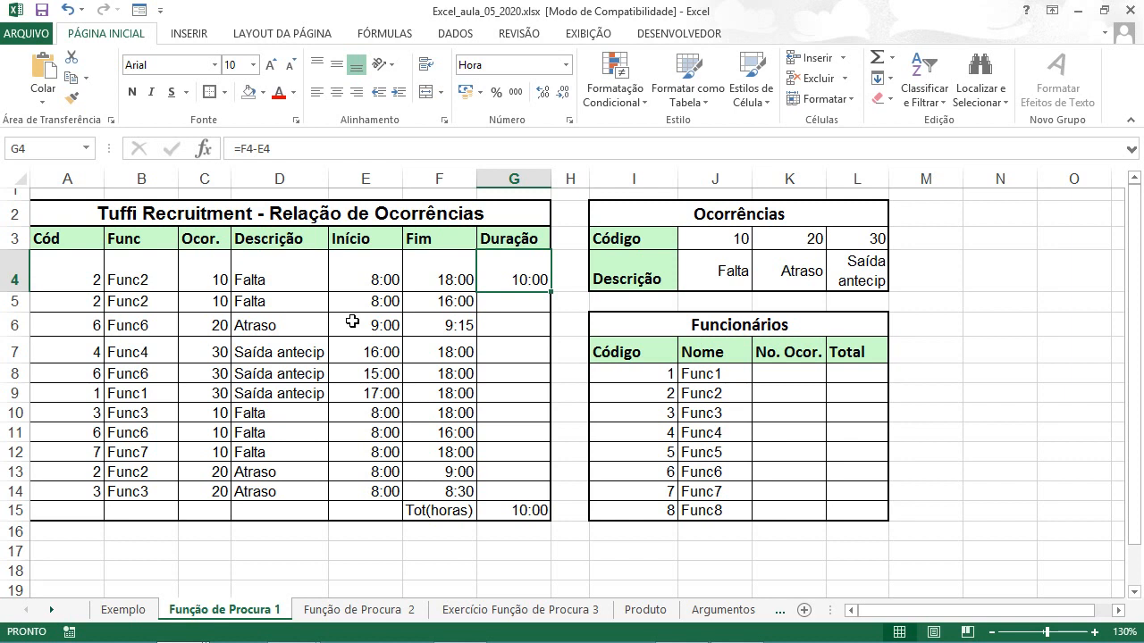
left_click_drag(553, 291, 542, 499)
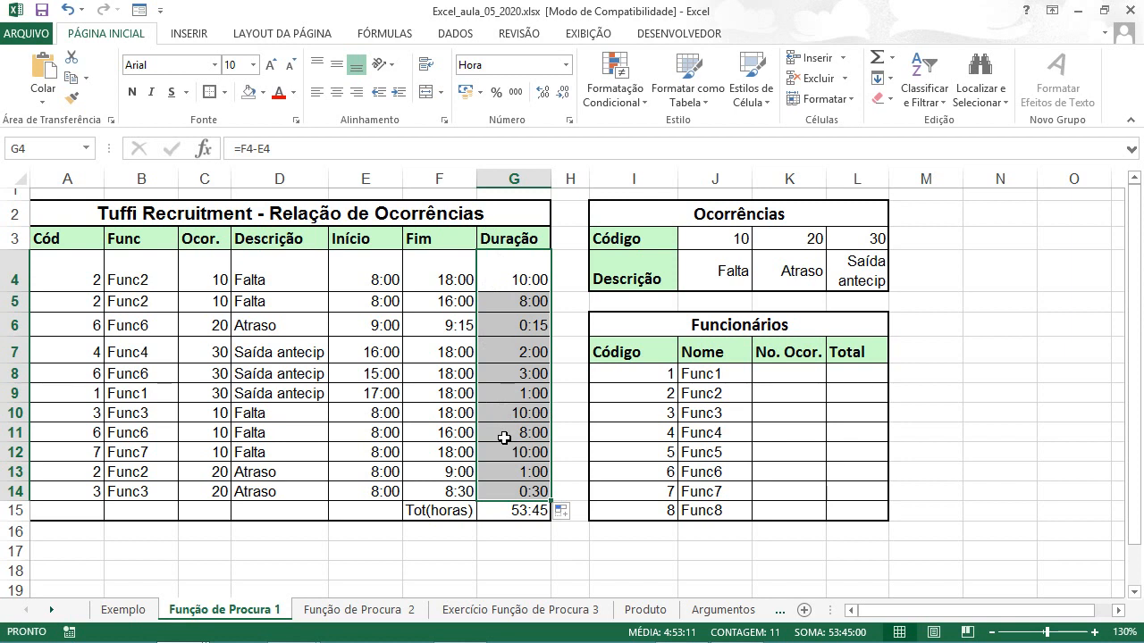
Examine the number format of the Tot(horas) cell G15, comparing the Hora types 30:55.2, 37:30:55 and 1:30:55 PM with the Personalizado codes
left_click(534, 510)
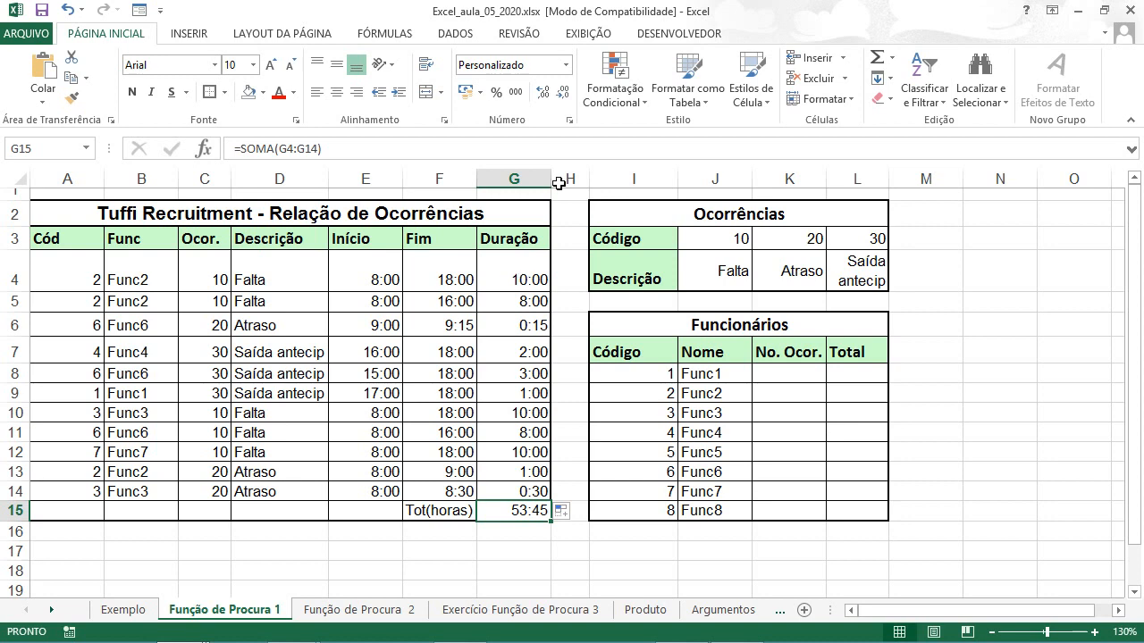
left_click(570, 120)
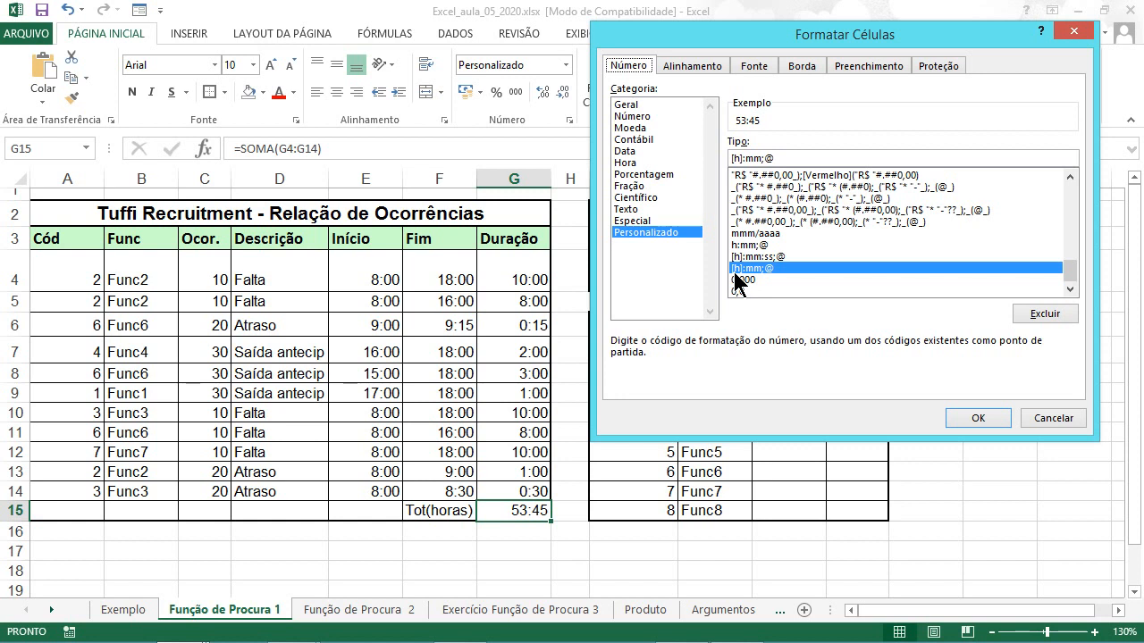
left_click(630, 163)
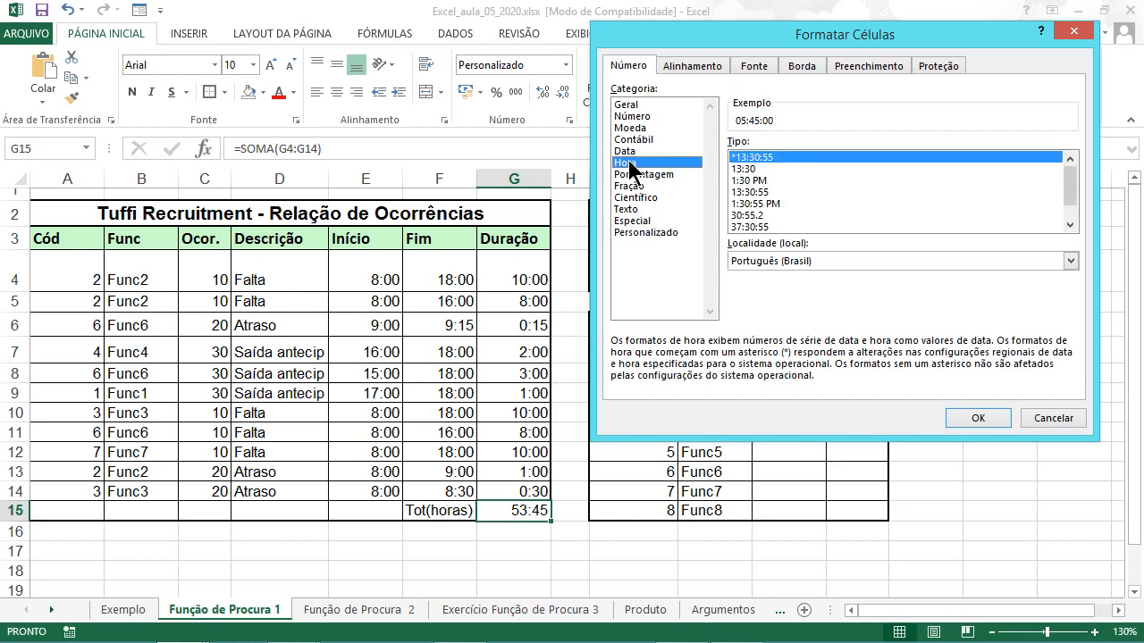
left_click(745, 216)
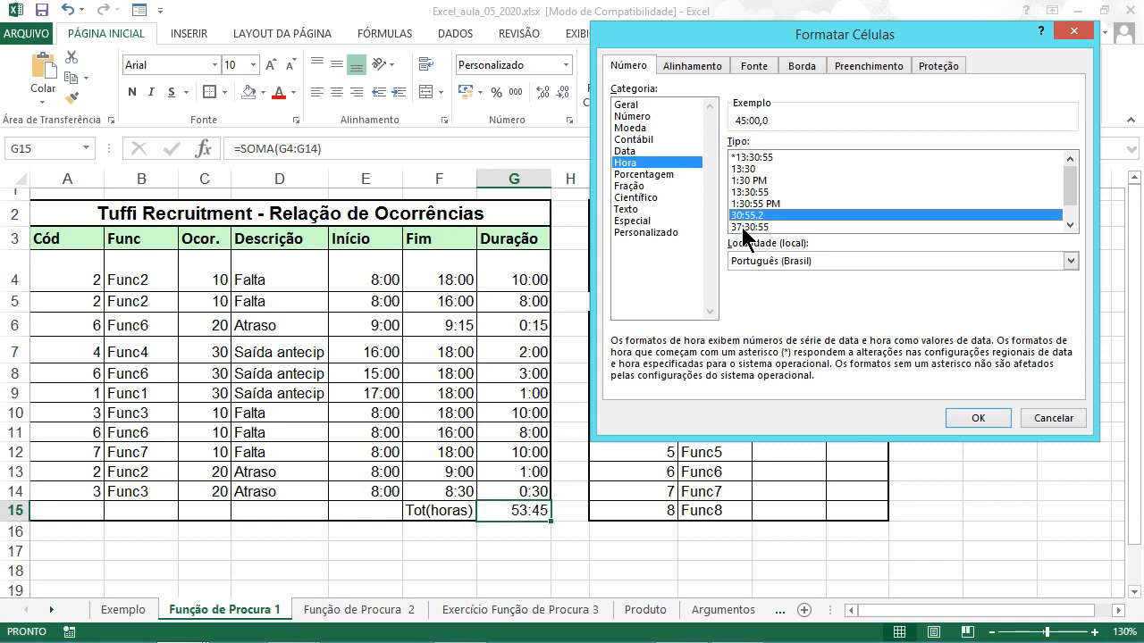
left_click(744, 227)
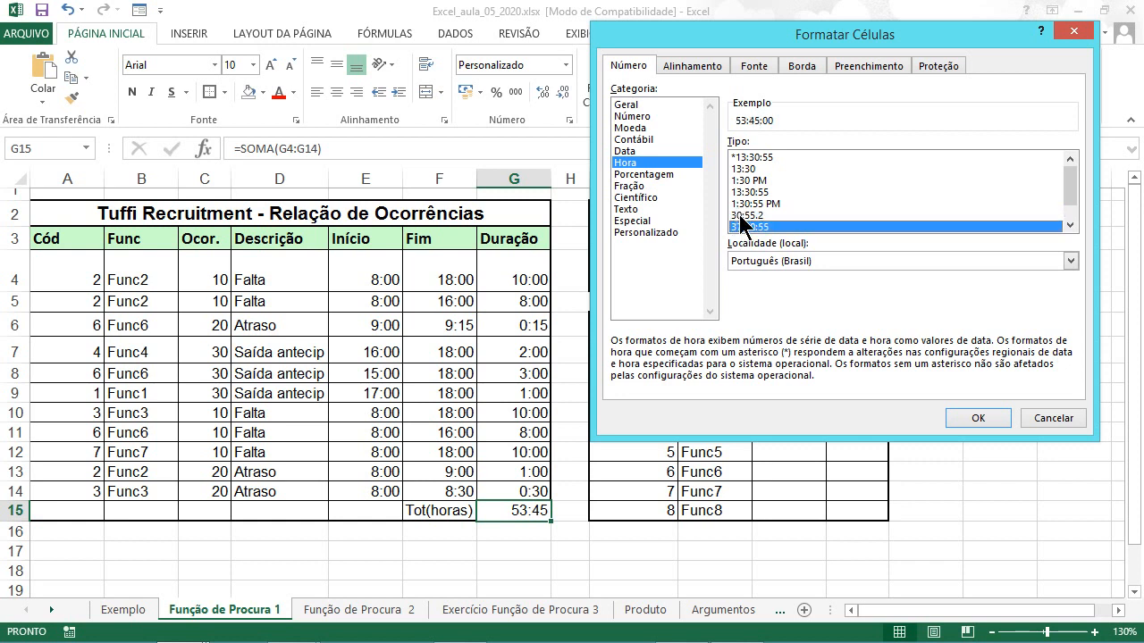
left_click(741, 214)
left_click(751, 225)
left_click(755, 203)
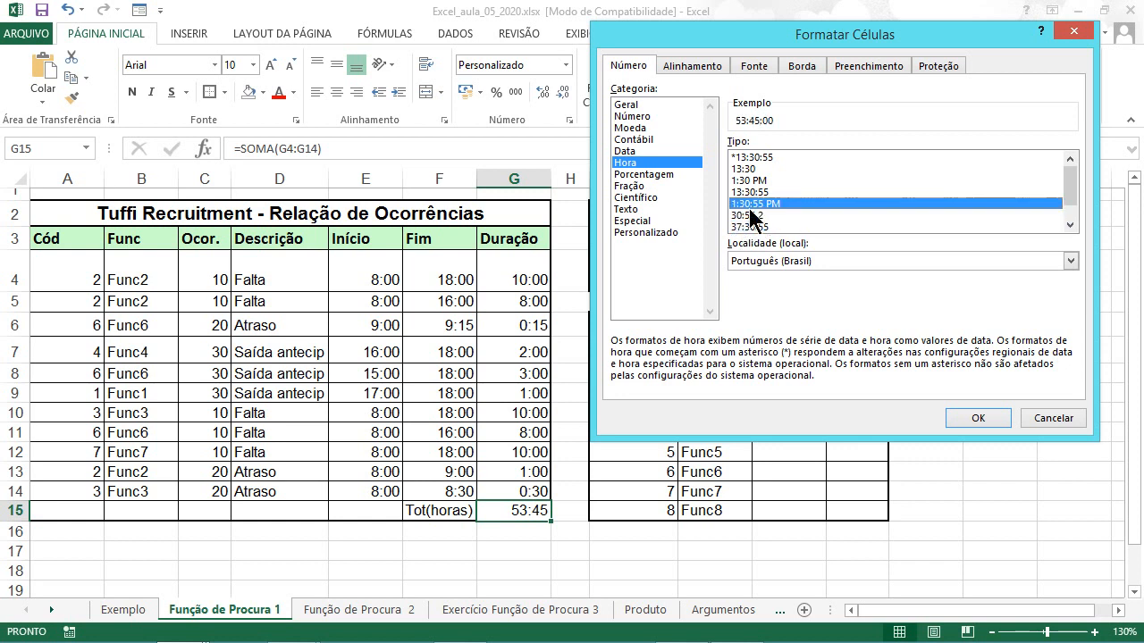
left_click(757, 216)
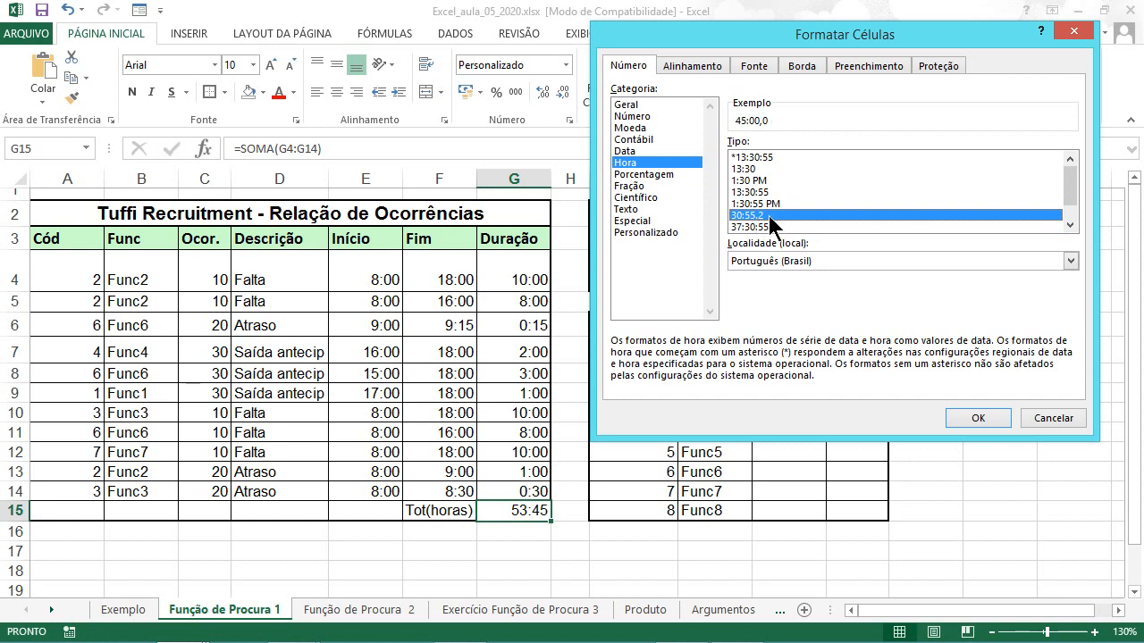
left_click(767, 226)
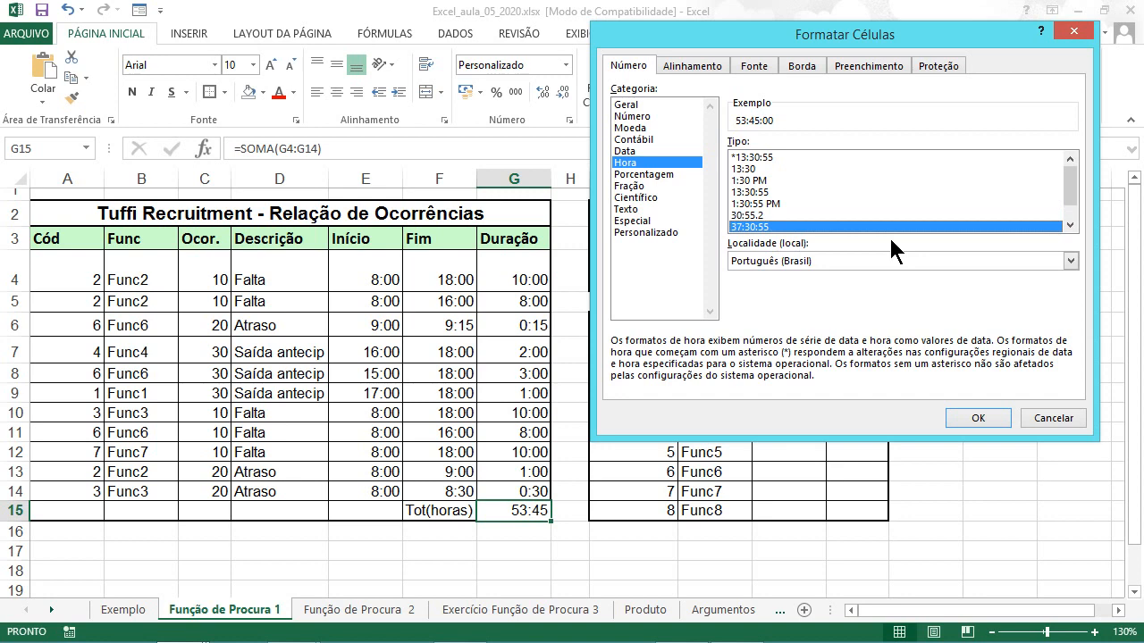
left_click(667, 230)
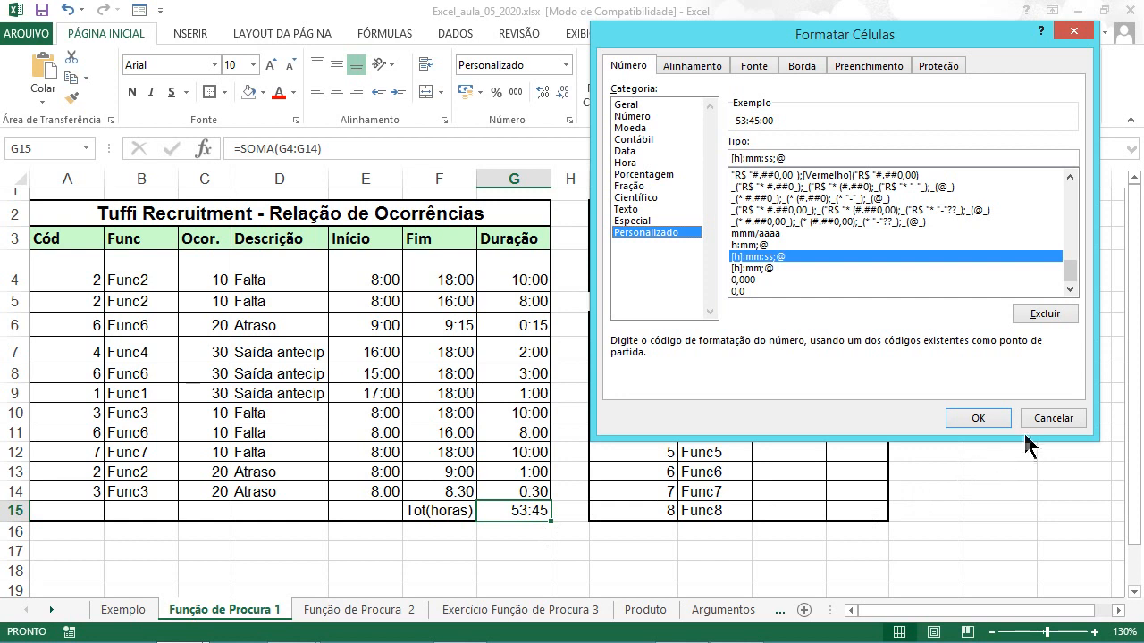
left_click(1050, 424)
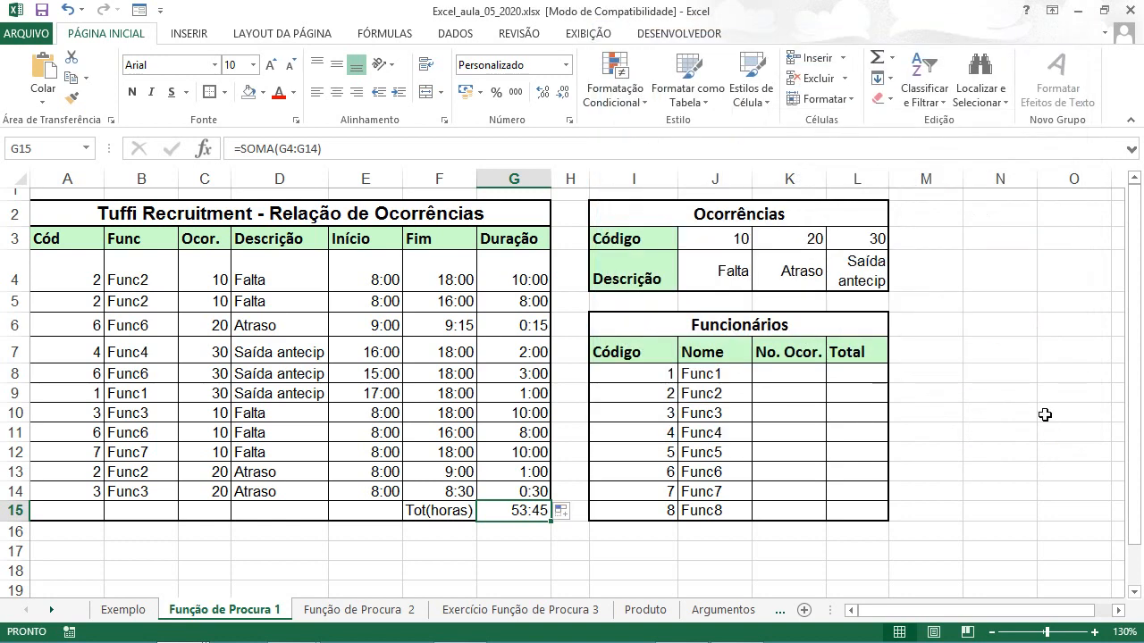
Insert the CONT.SE function into K8, the No. Ocor. cell for Func1, choosing it from the Mais Recentemente Usada category
left_click(817, 381)
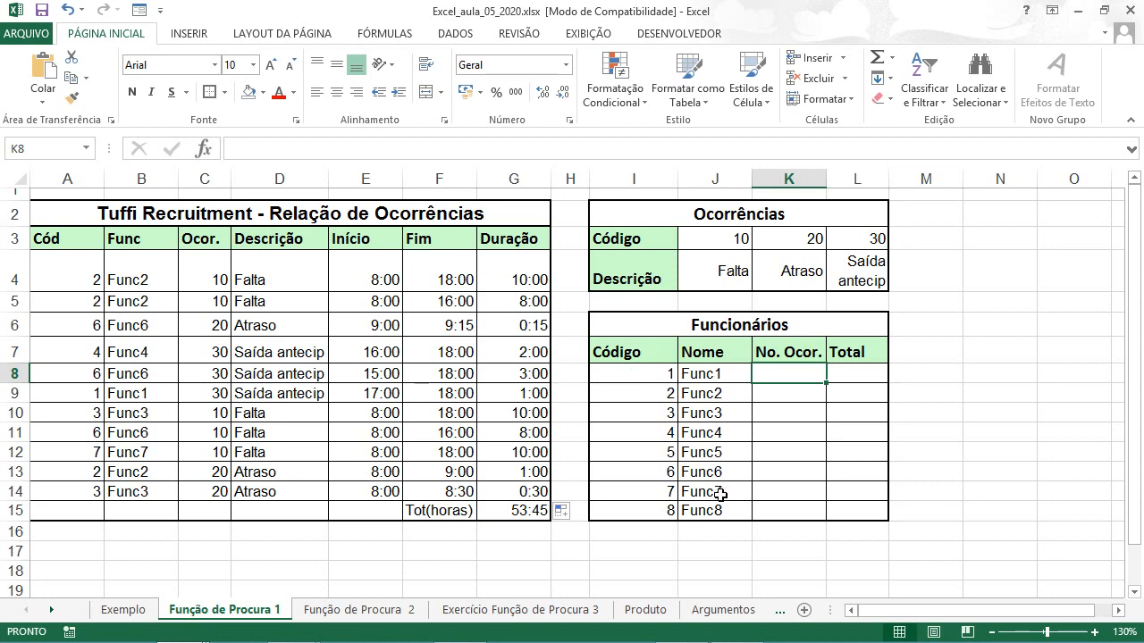
left_click(204, 149)
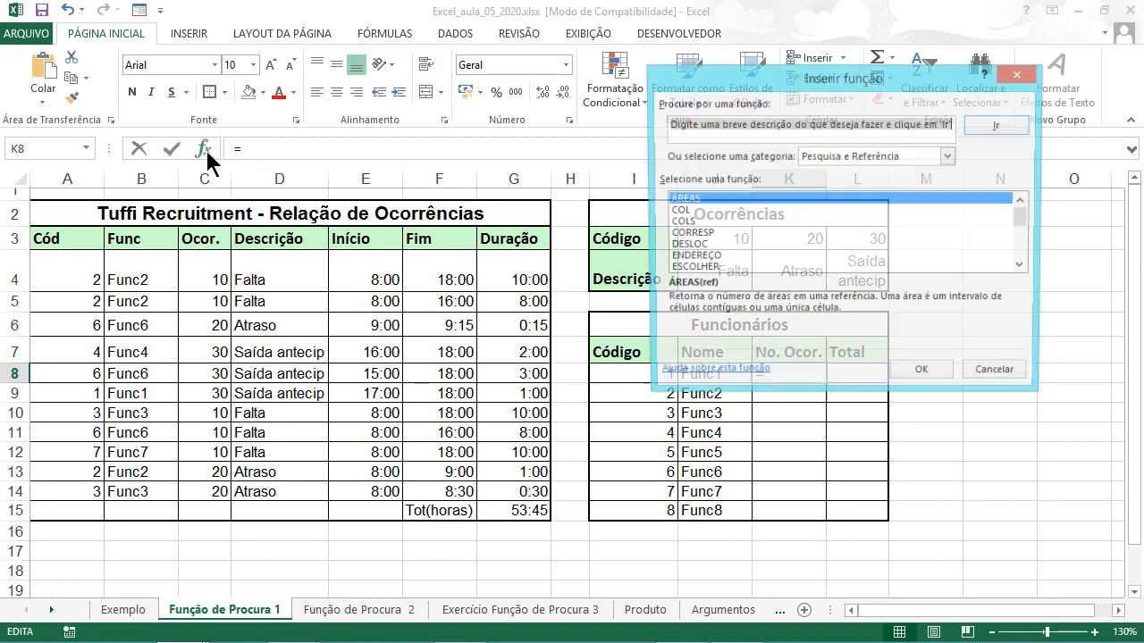
left_click(949, 157)
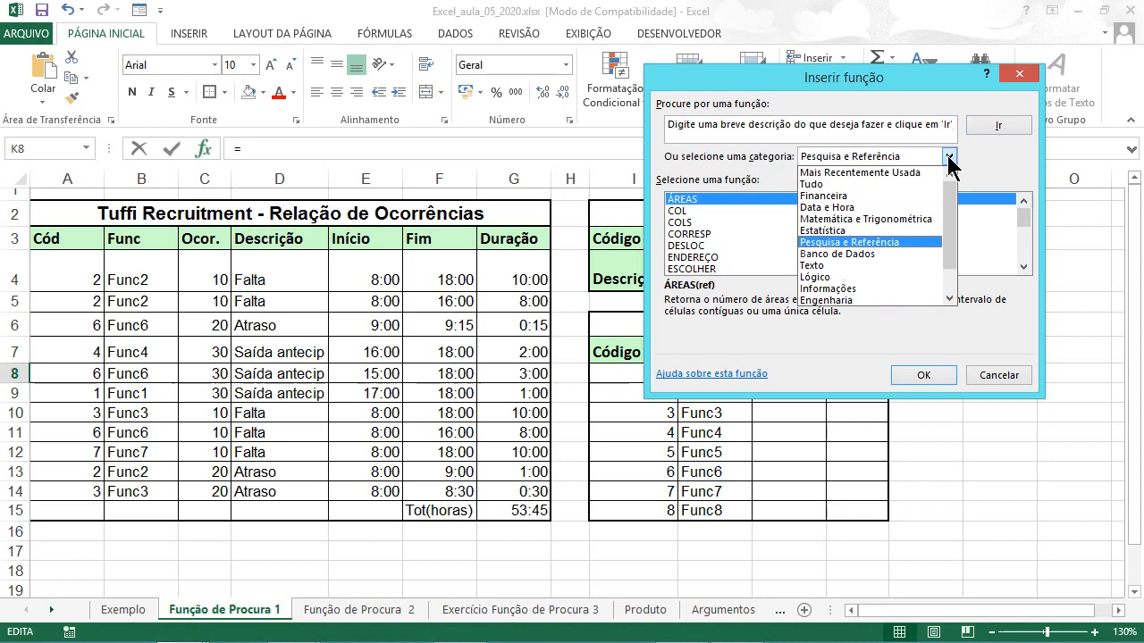
left_click(904, 172)
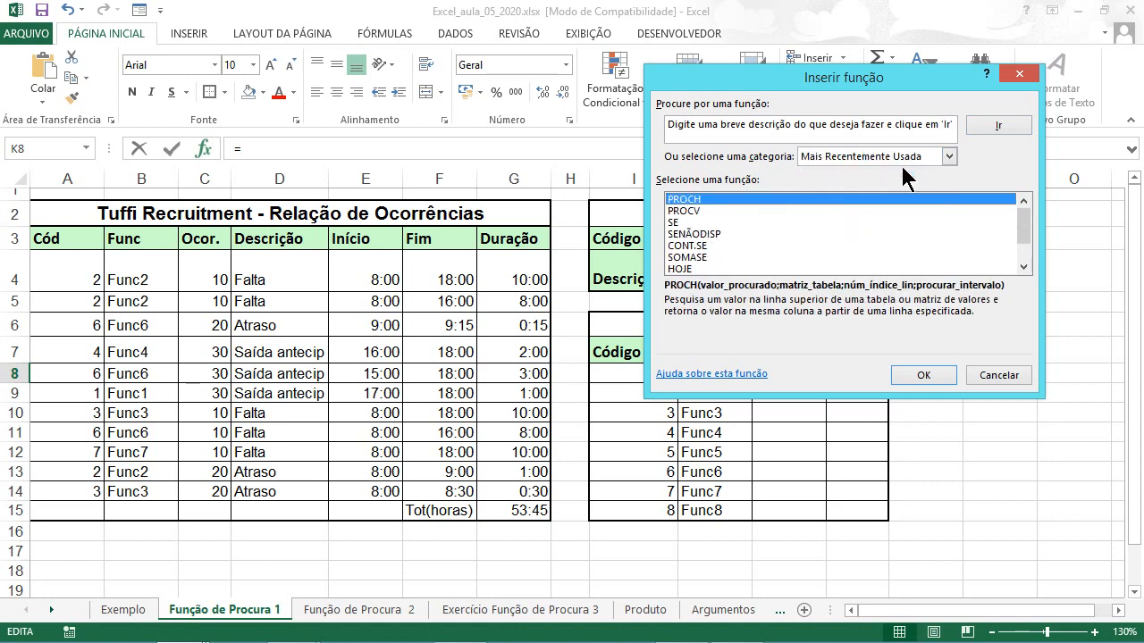
left_click(686, 245)
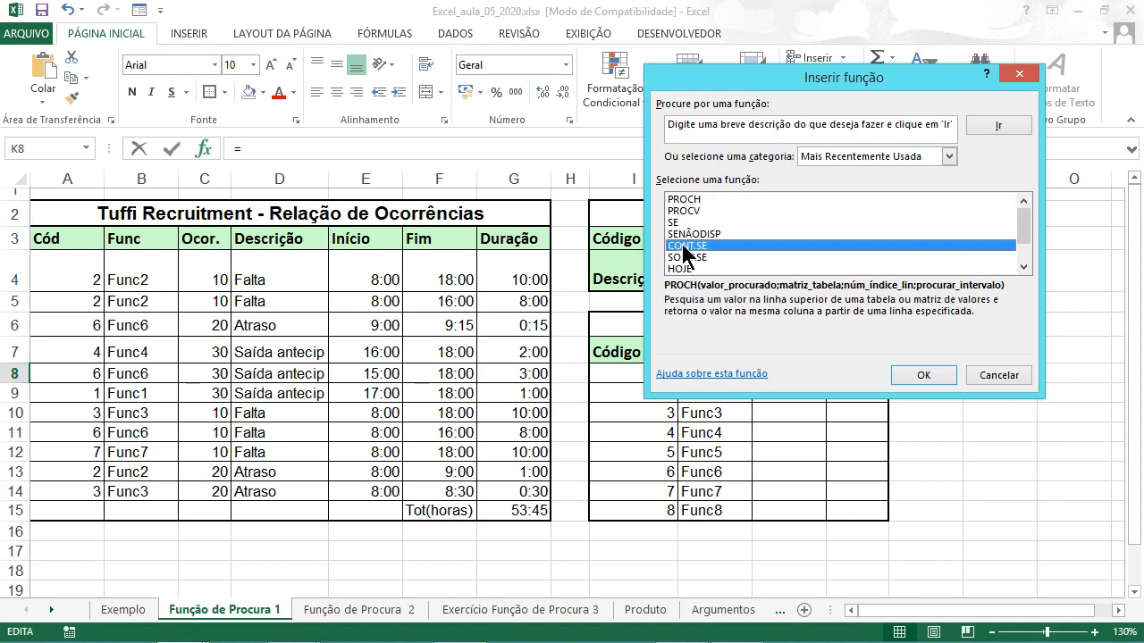
left_click(937, 374)
Set the CONT.SE Intervalo to the Cód column with locked rows, A$4:A$14
left_click_drag(781, 117, 997, 302)
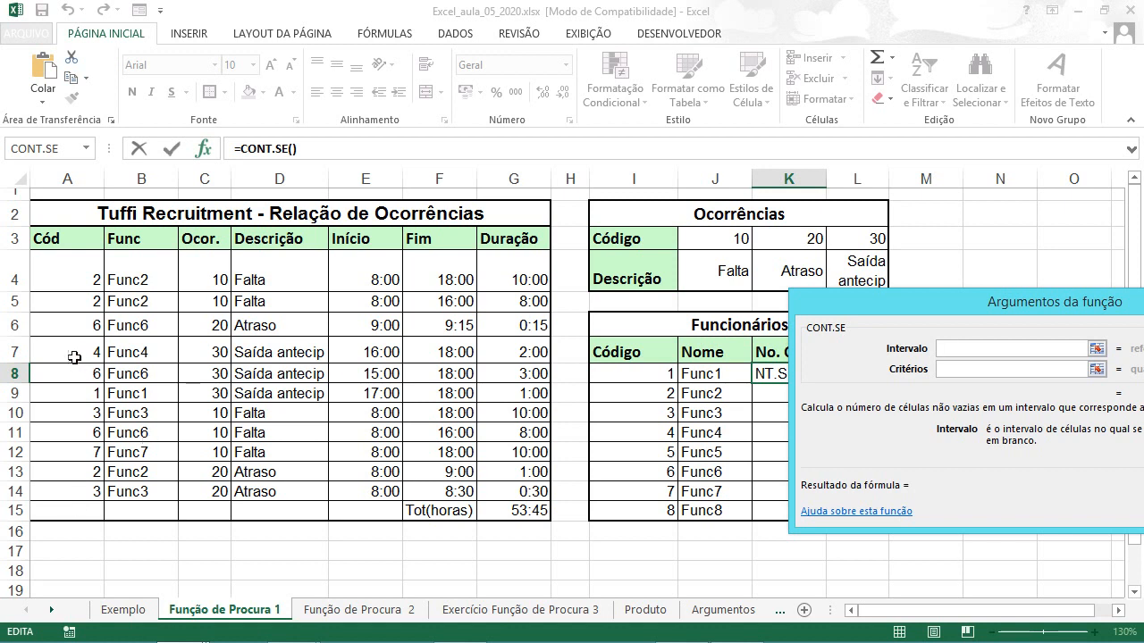
left_click(59, 265)
left_click_drag(60, 264, 54, 492)
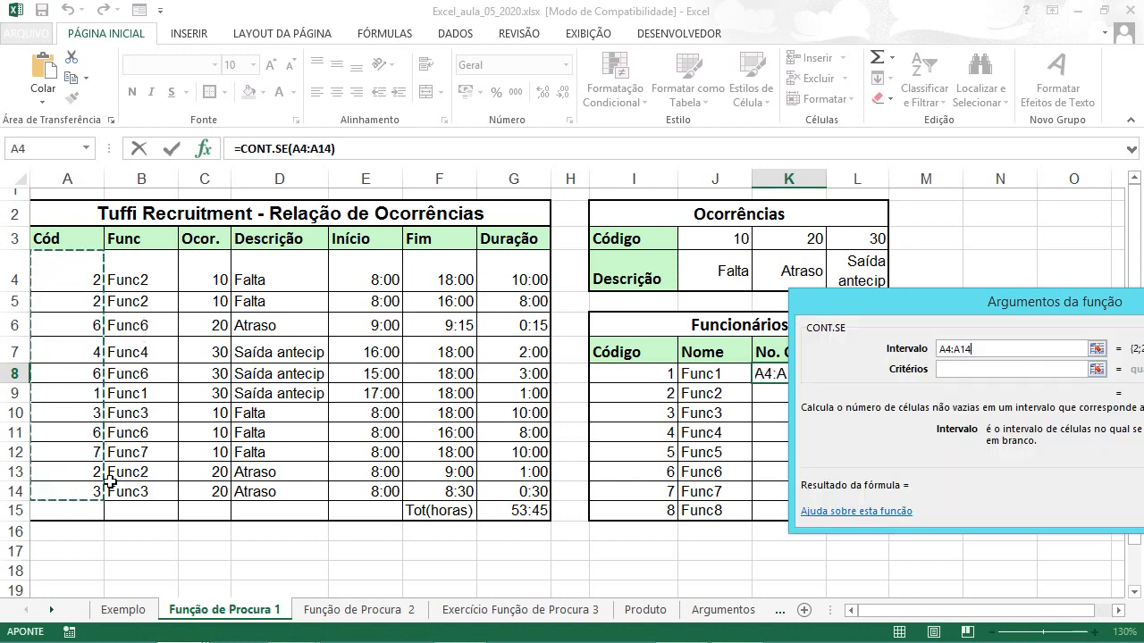
left_click_drag(894, 297, 952, 298)
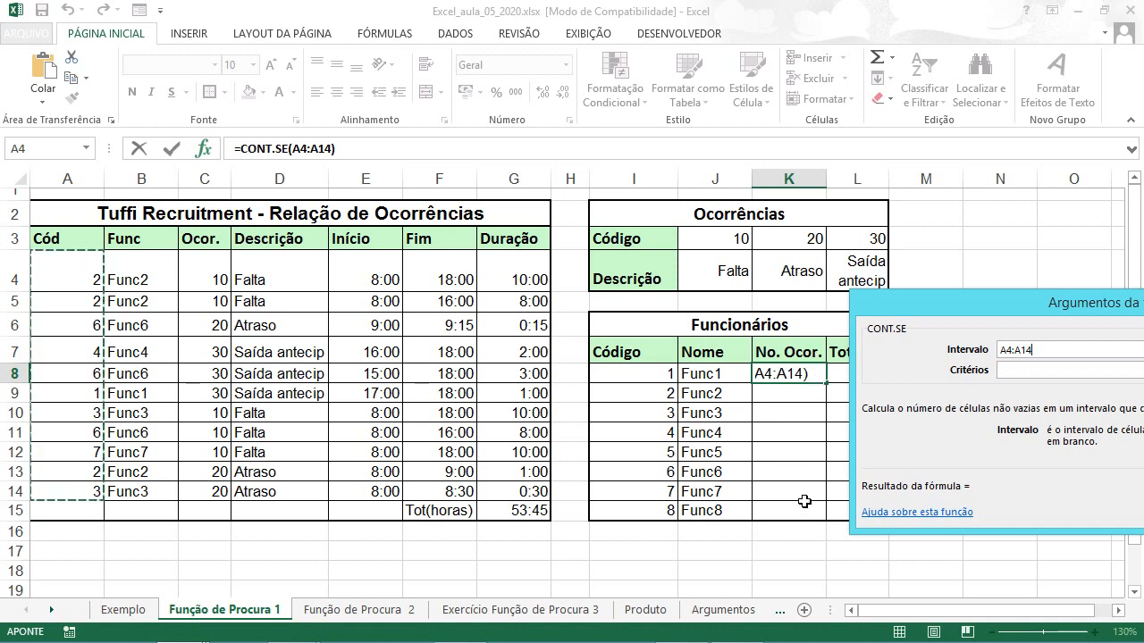
key("F4")
key("F4")
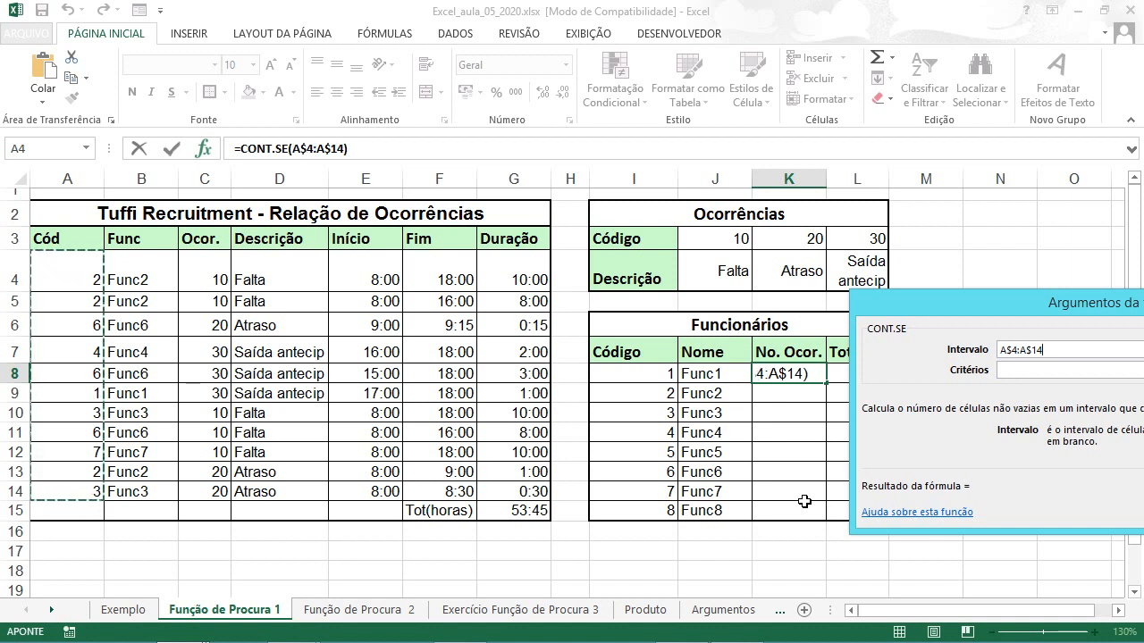
Set the CONT.SE Critérios to I8, finish the formula and fill it down to K15
left_click(1024, 370)
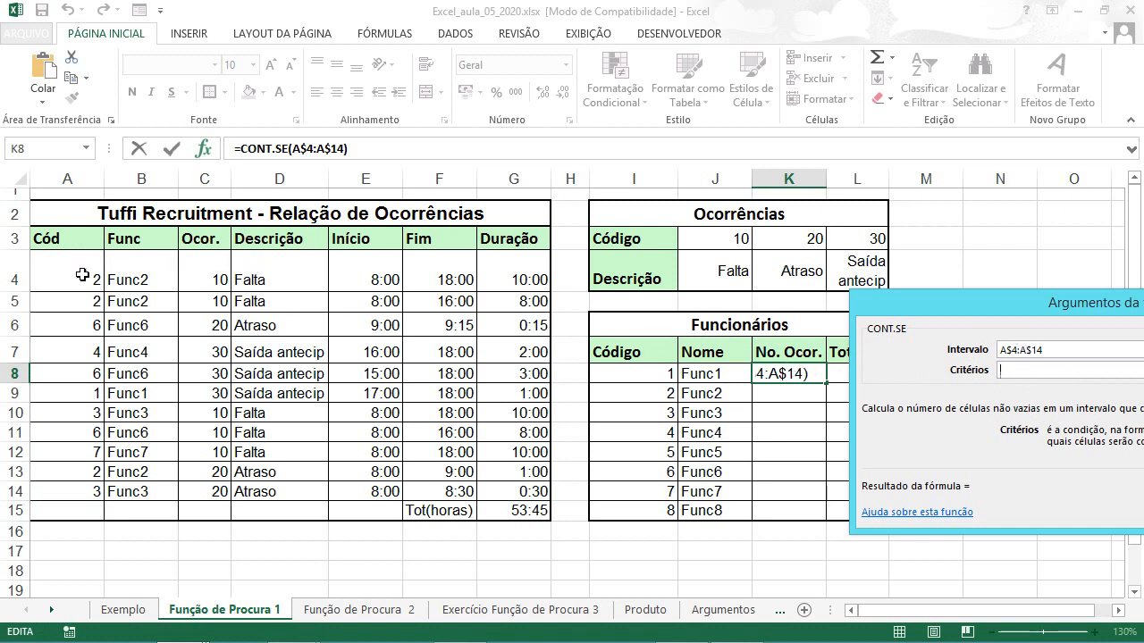
left_click(648, 376)
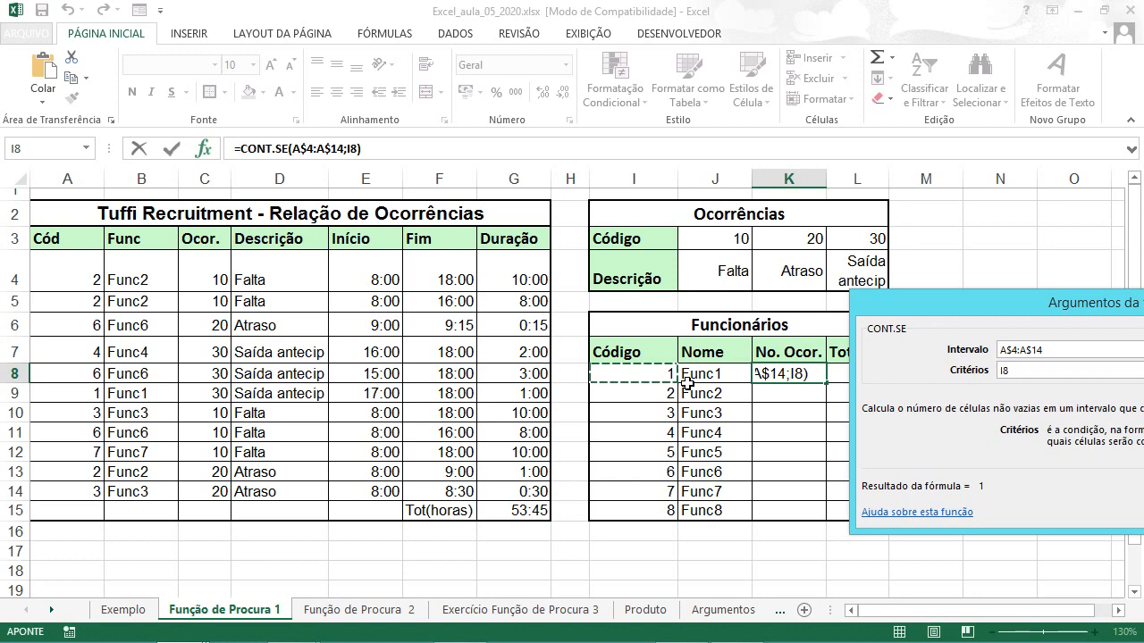
key("Return")
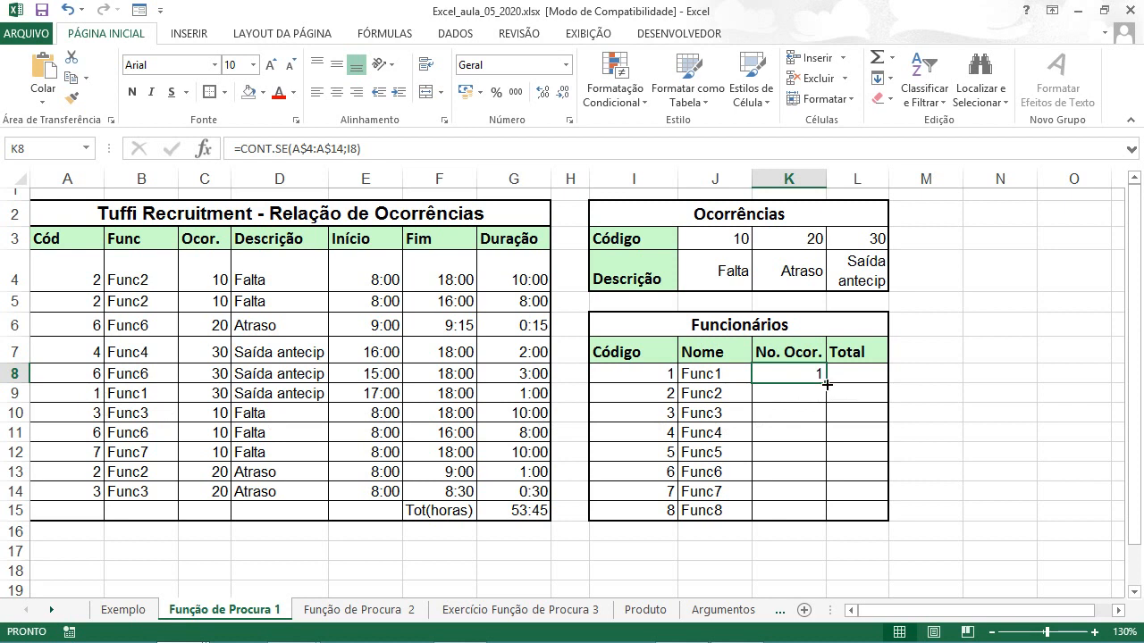
left_click_drag(828, 384, 819, 512)
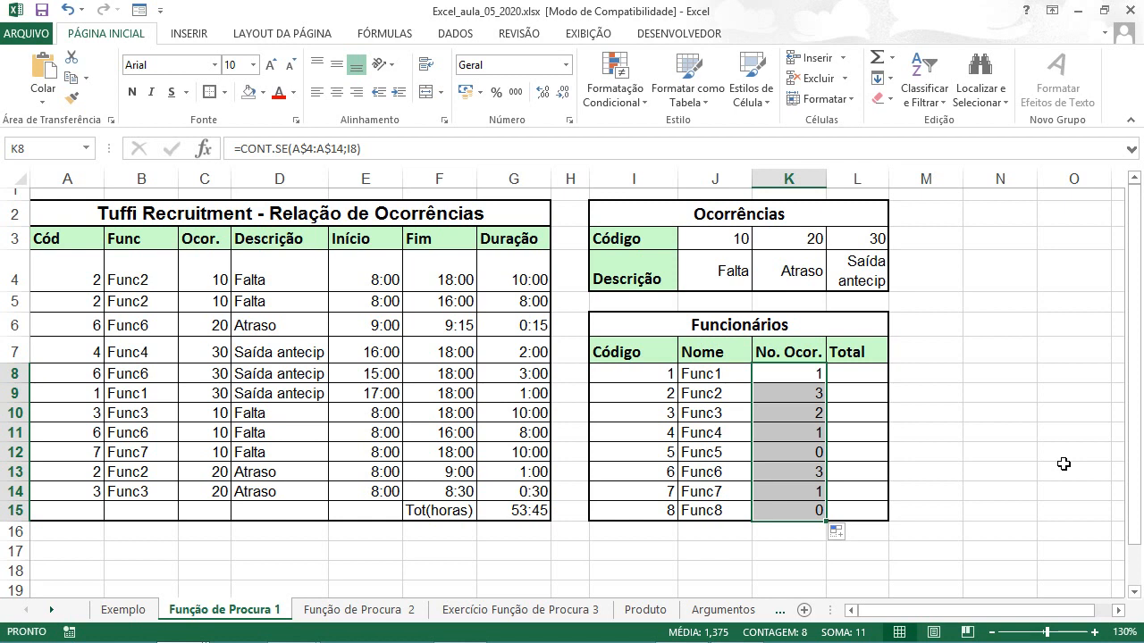
Insert the SOMASE function into L8, the Total cell for Func1, with A$4:A$14 as Intervalo
left_click(863, 376)
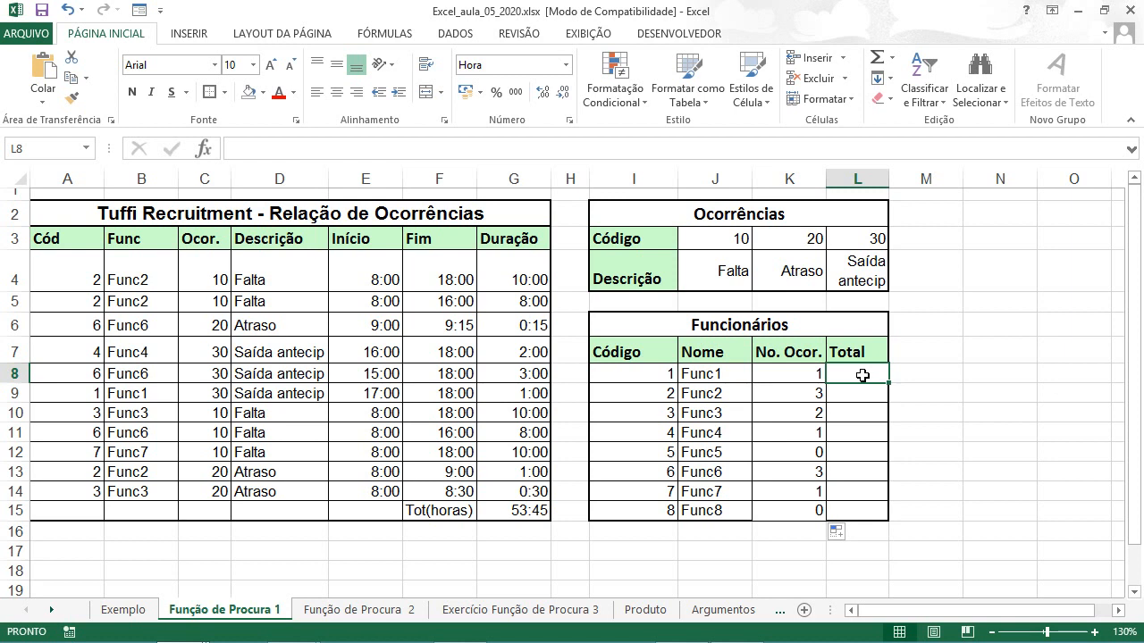
left_click(204, 148)
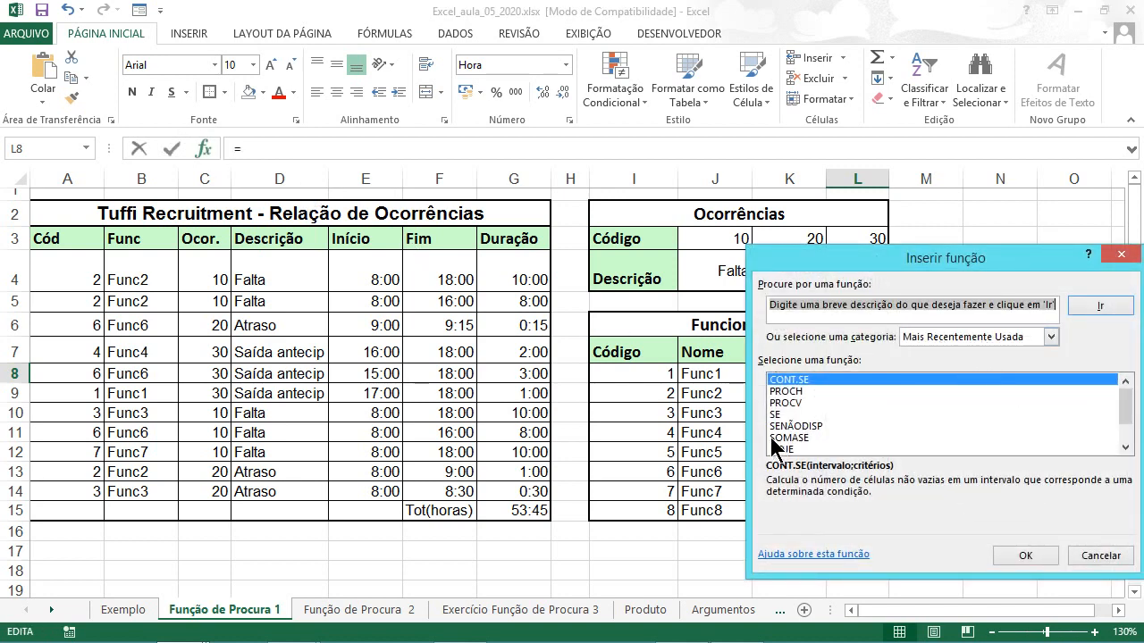
left_click(803, 438)
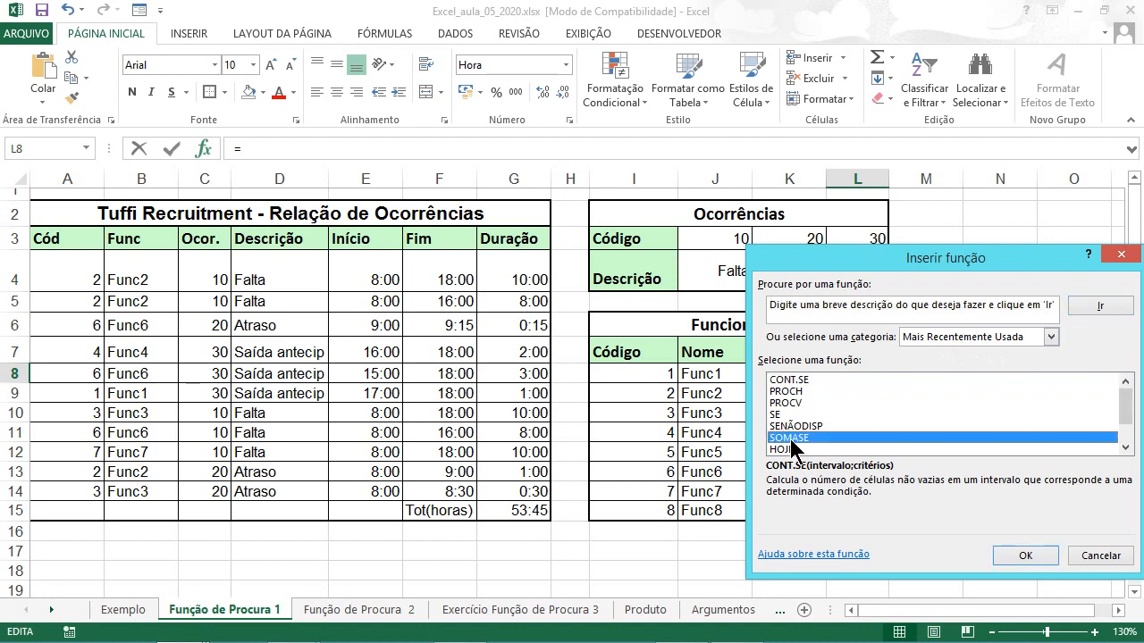
left_click(1024, 555)
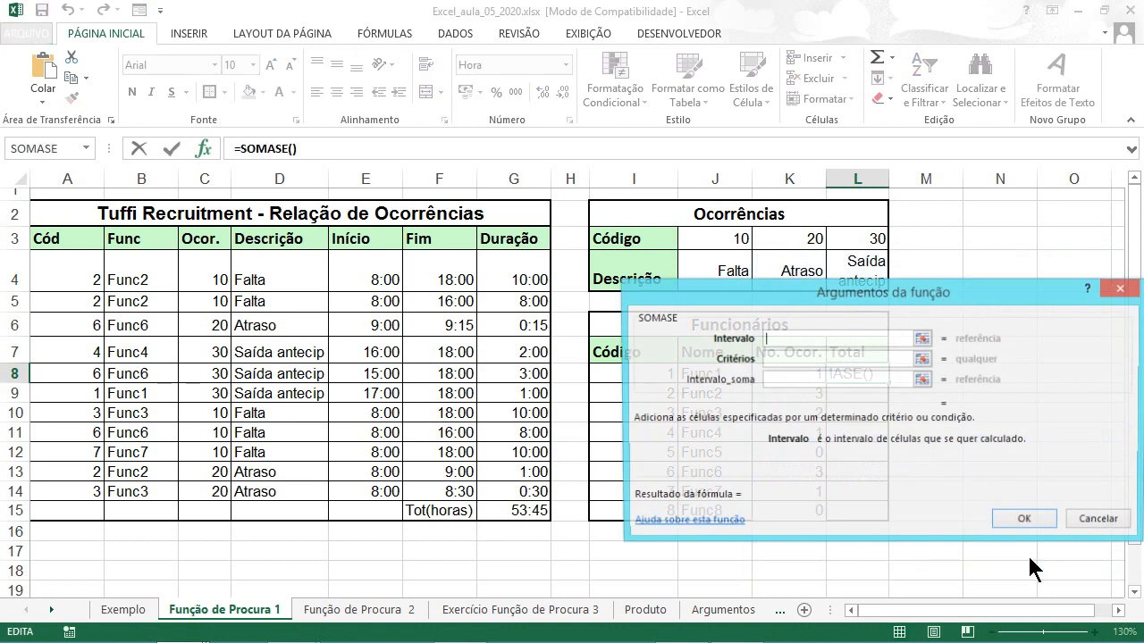
left_click_drag(762, 299, 1036, 302)
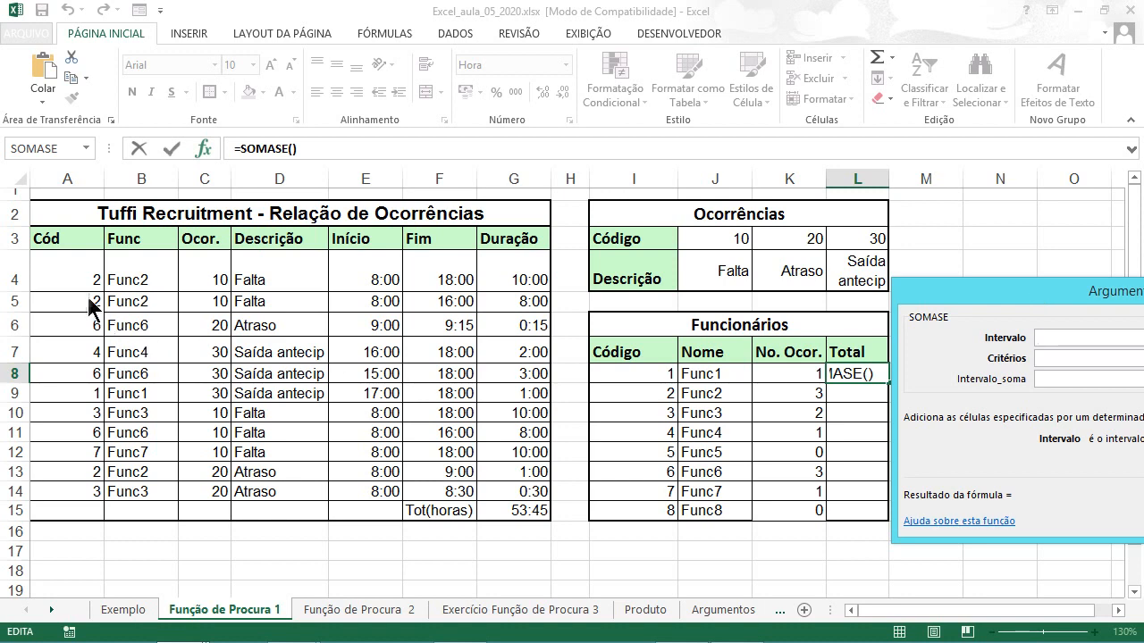
left_click_drag(78, 273, 87, 494)
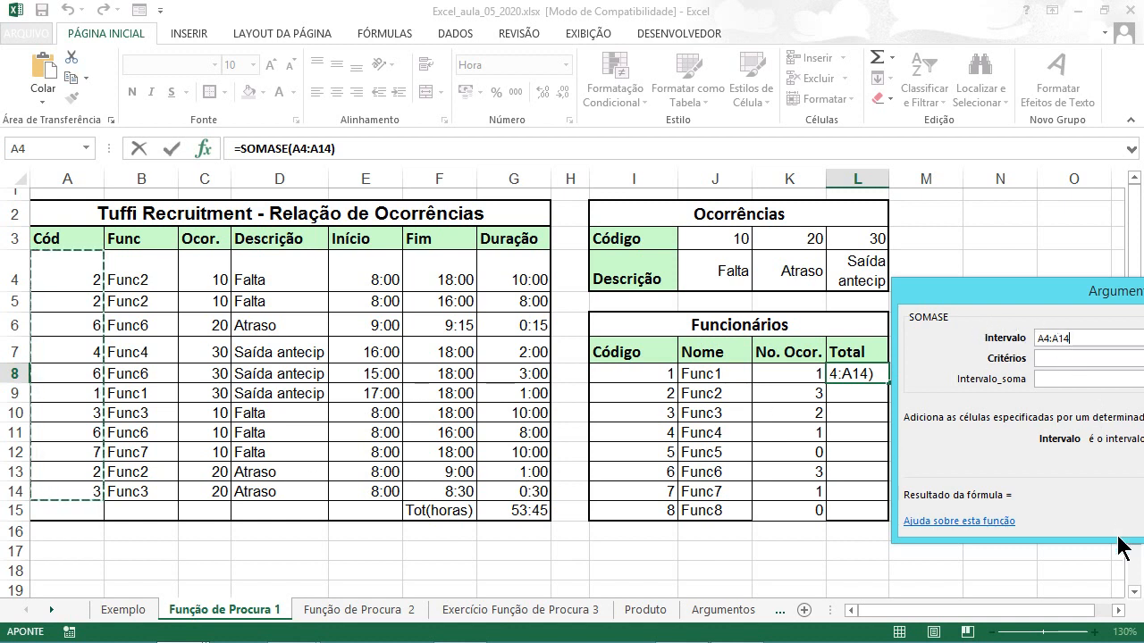
key("F4")
key("F4")
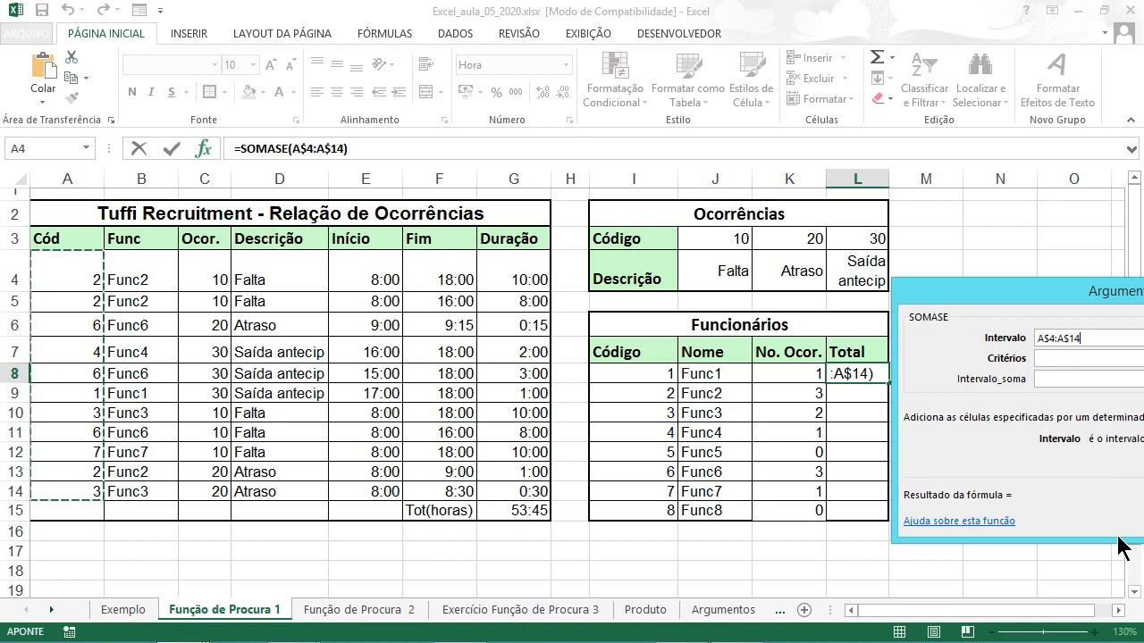
Complete the SOMASE formula with Critérios I8 and Intervalo_soma G$4:G$14, and fill it down to L15
left_click(1042, 359)
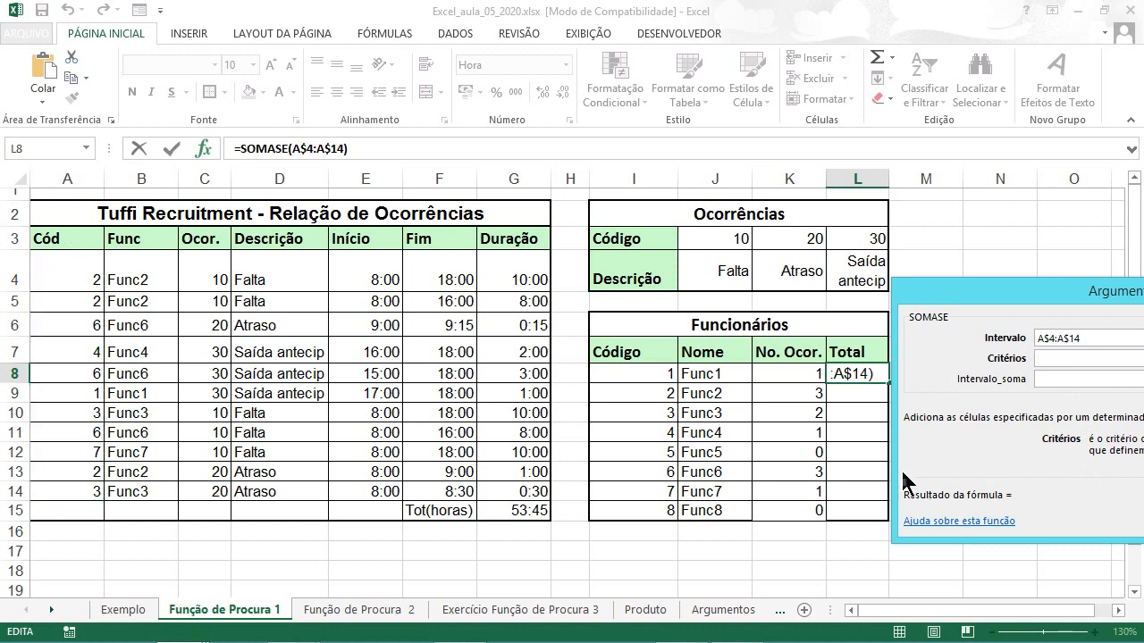
left_click(642, 373)
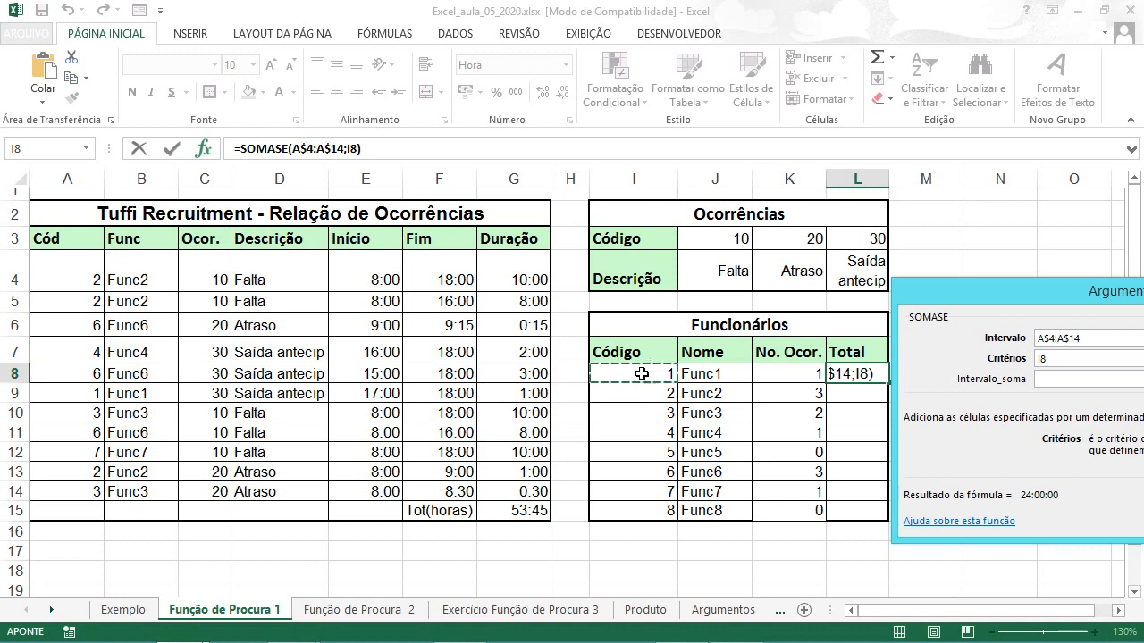
left_click(1039, 380)
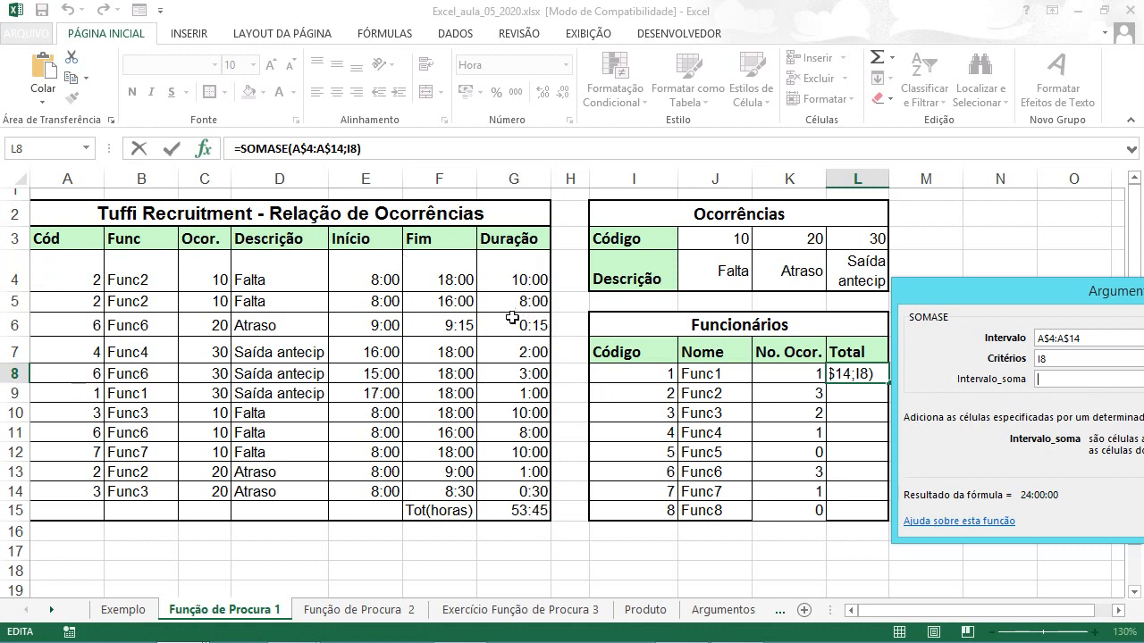
left_click_drag(518, 277, 518, 489)
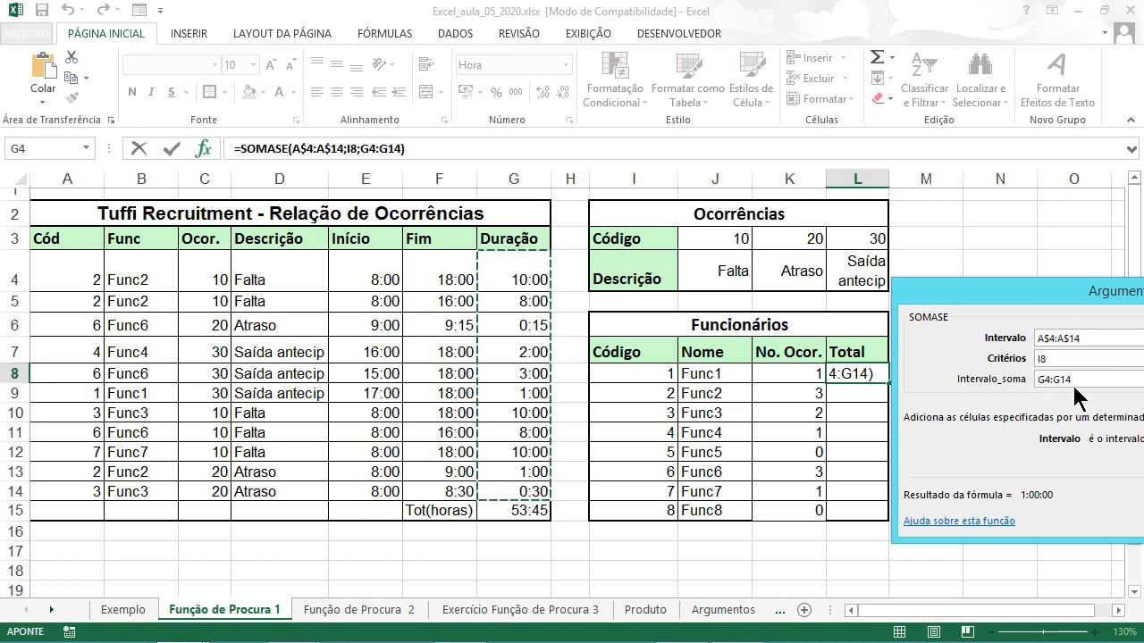
key("F4")
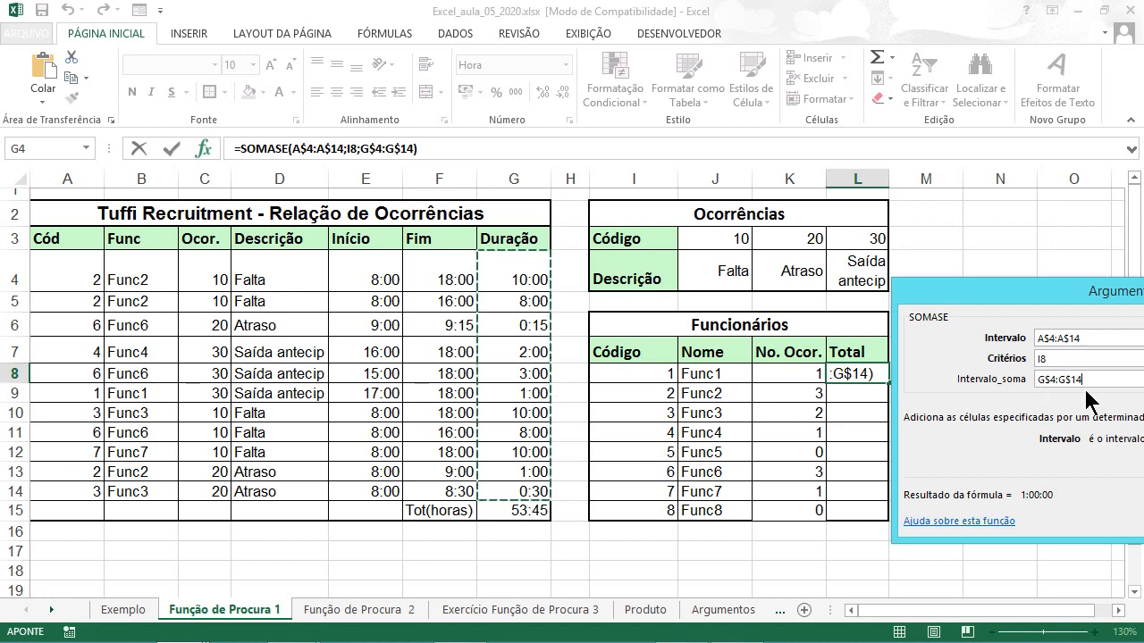
left_click_drag(1063, 298, 754, 276)
left_click(990, 498)
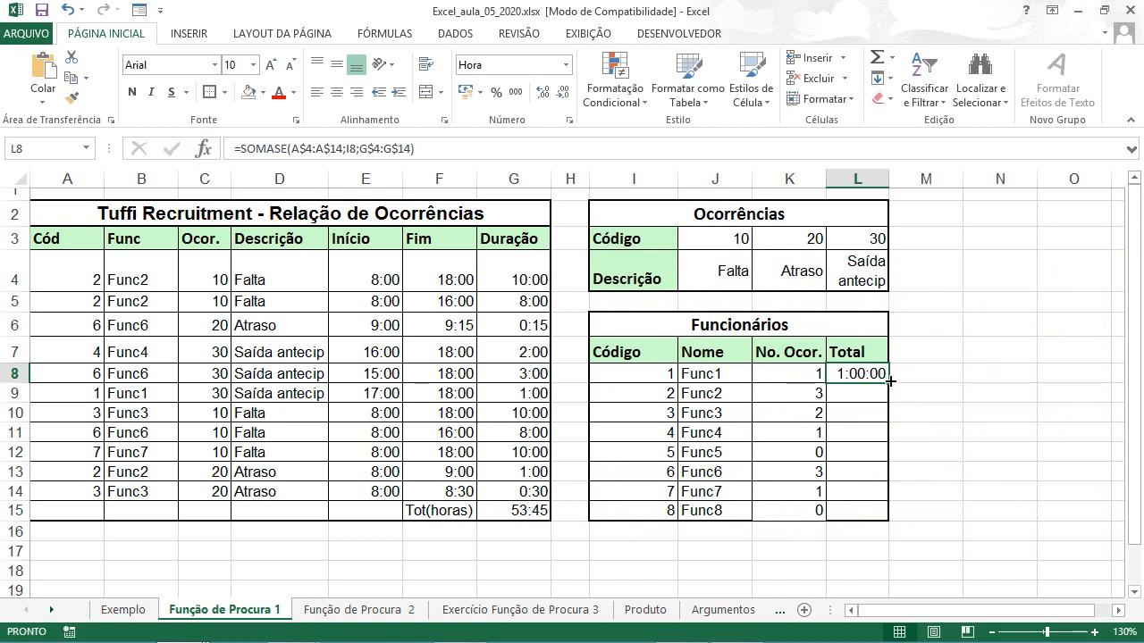
left_click_drag(890, 382, 891, 517)
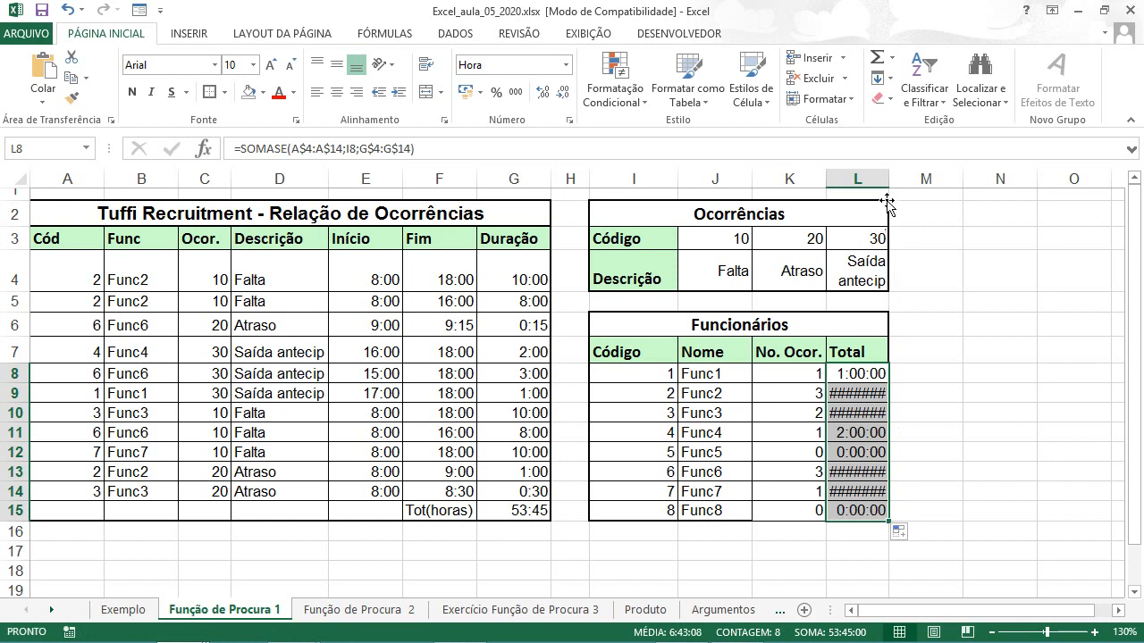
Widen column L and format the totals in L8:L15 with the Personalizado code [h]:mm;@
left_click_drag(886, 180, 906, 172)
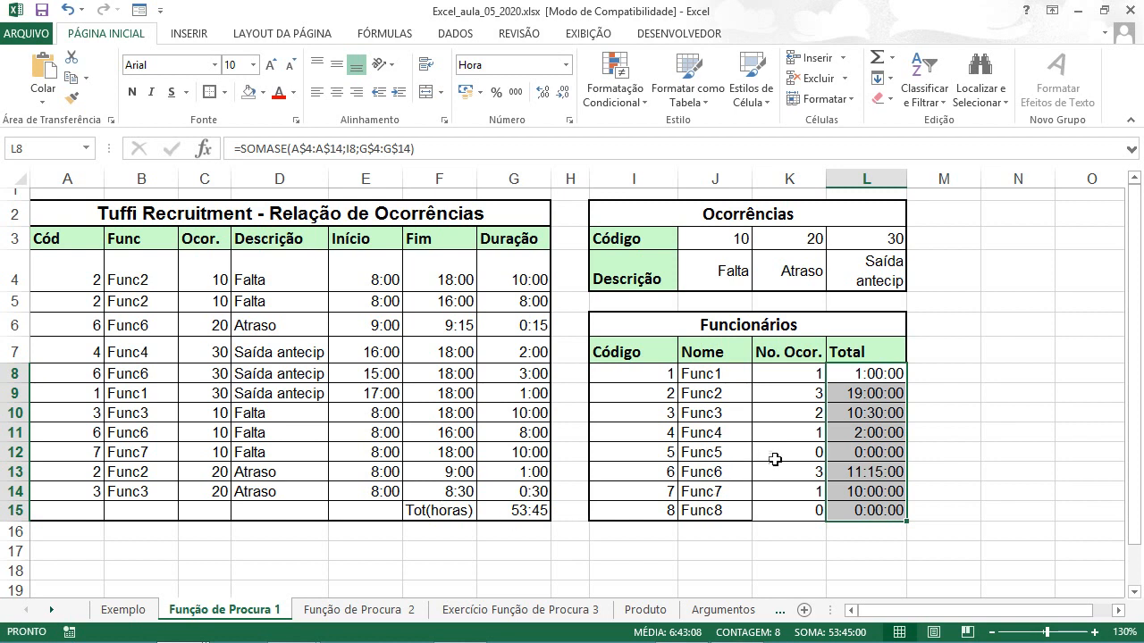
left_click(567, 120)
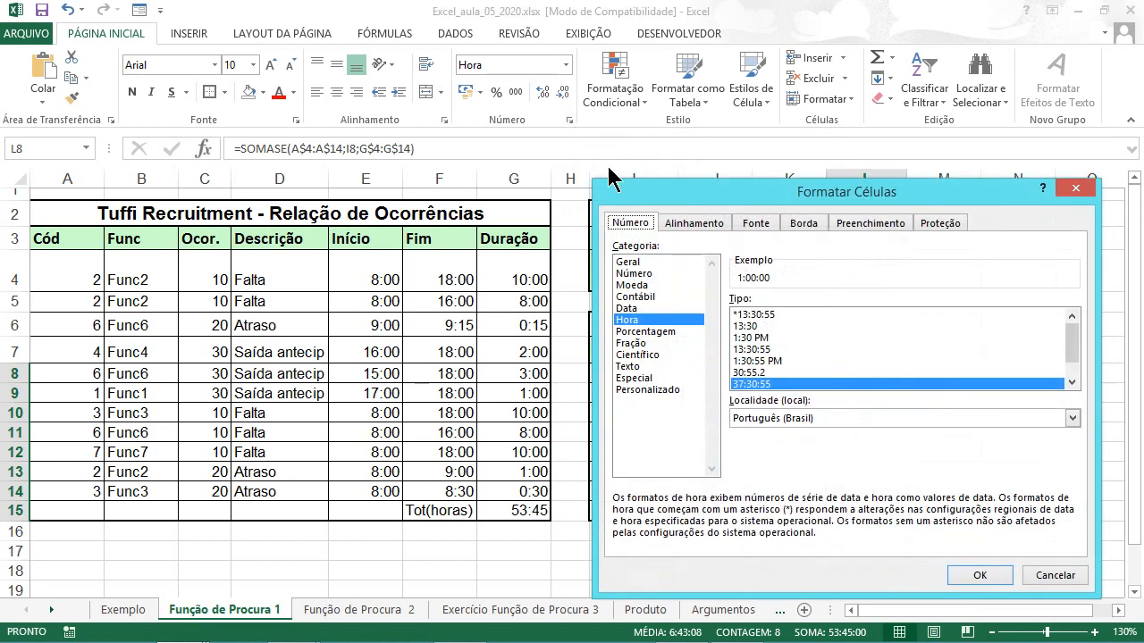
left_click(647, 390)
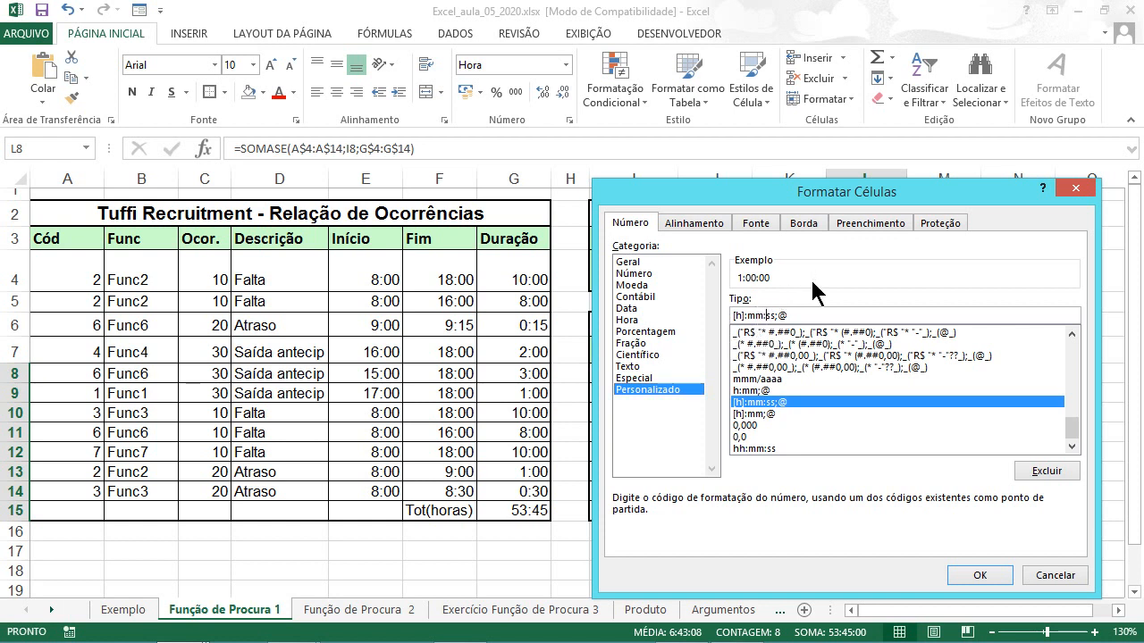
key("BackSpace")
key("BackSpace")
key("BackSpace")
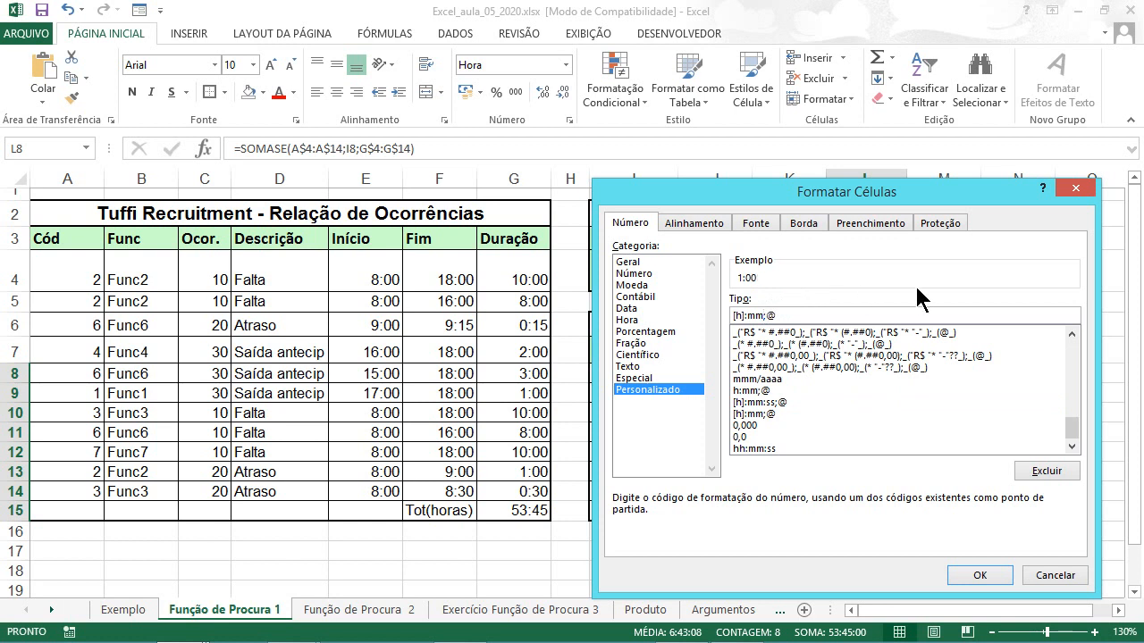
left_click(979, 577)
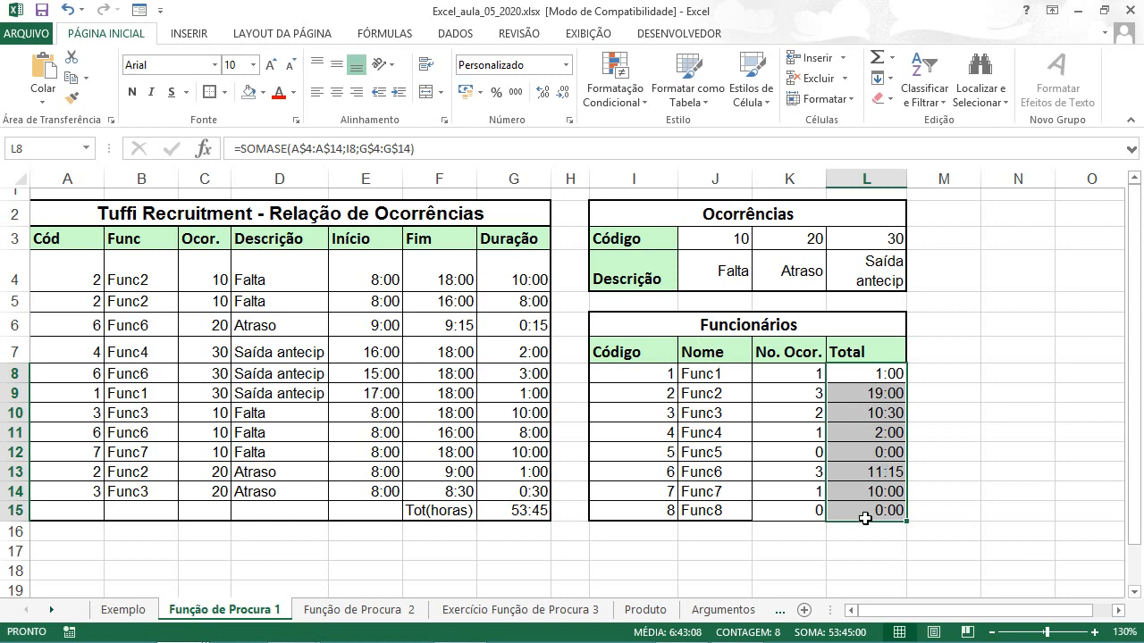
Select the Funcionários table I6:L15, view the Exemplo sheet and return to Função de Procura 1
left_click_drag(631, 323, 842, 510)
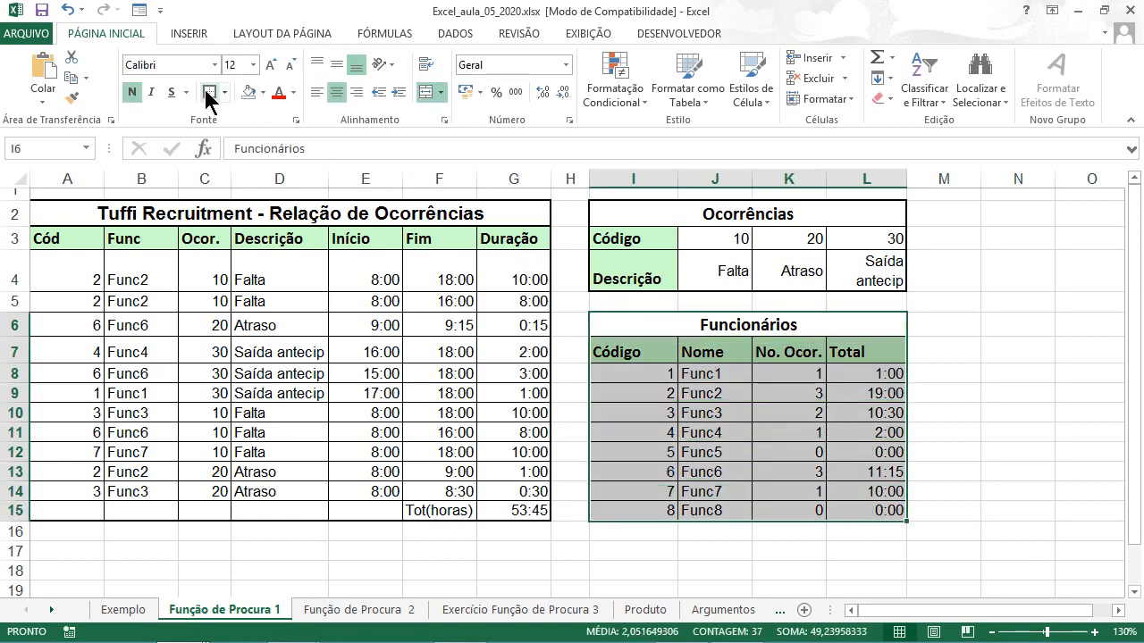
left_click(106, 610)
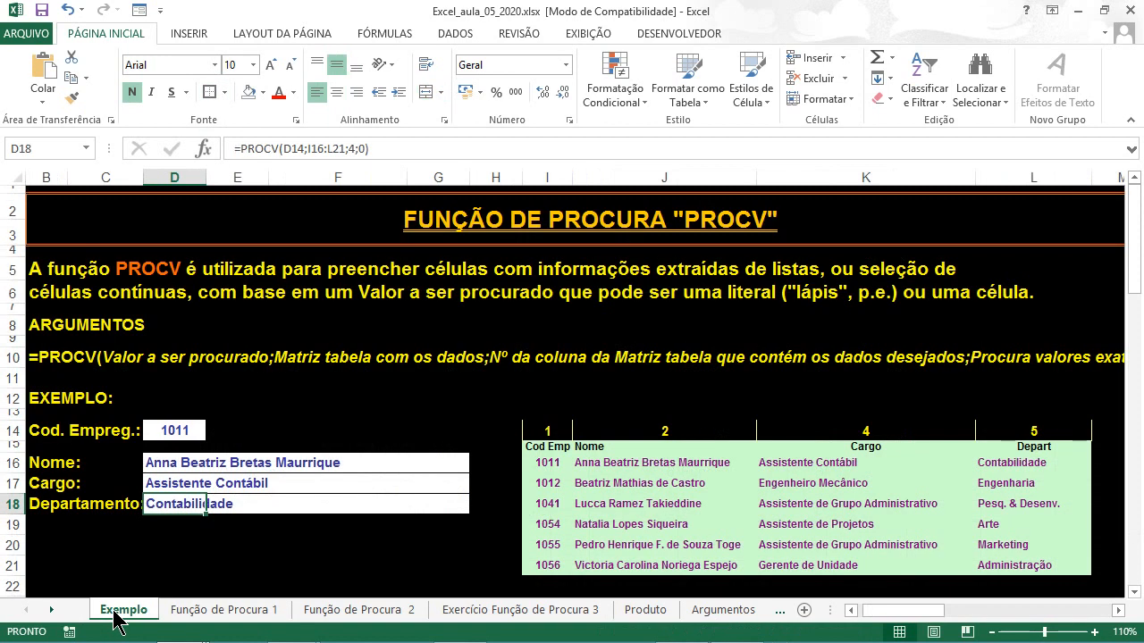
left_click(268, 613)
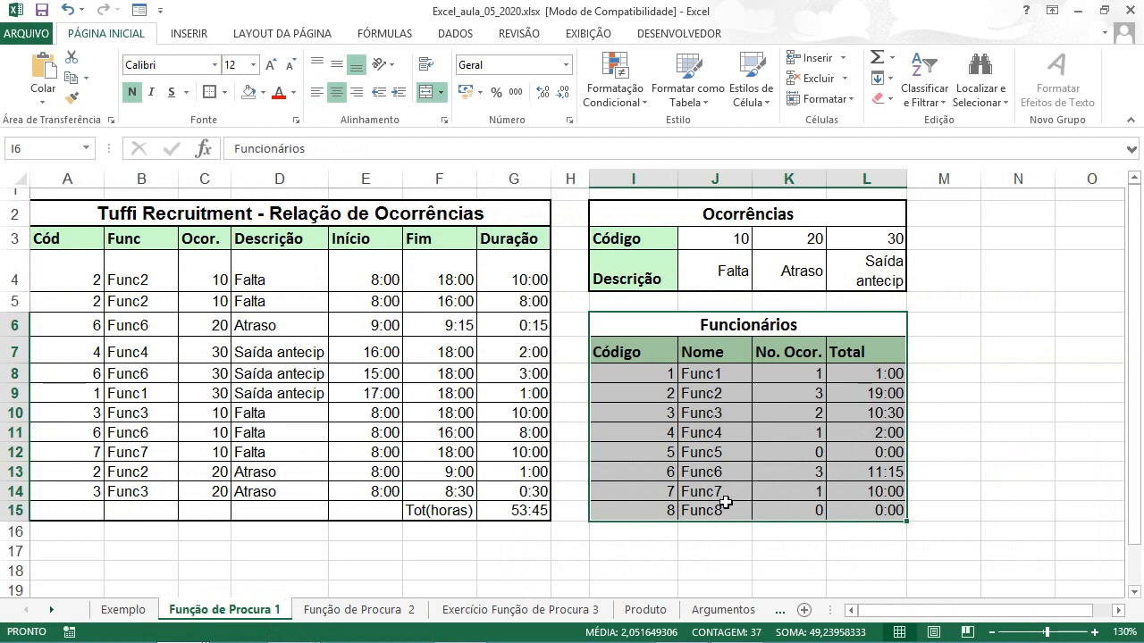
Replace Func1 to Func4 in J8:J11 of the Funcionários table with four employees' first names
left_click(701, 371)
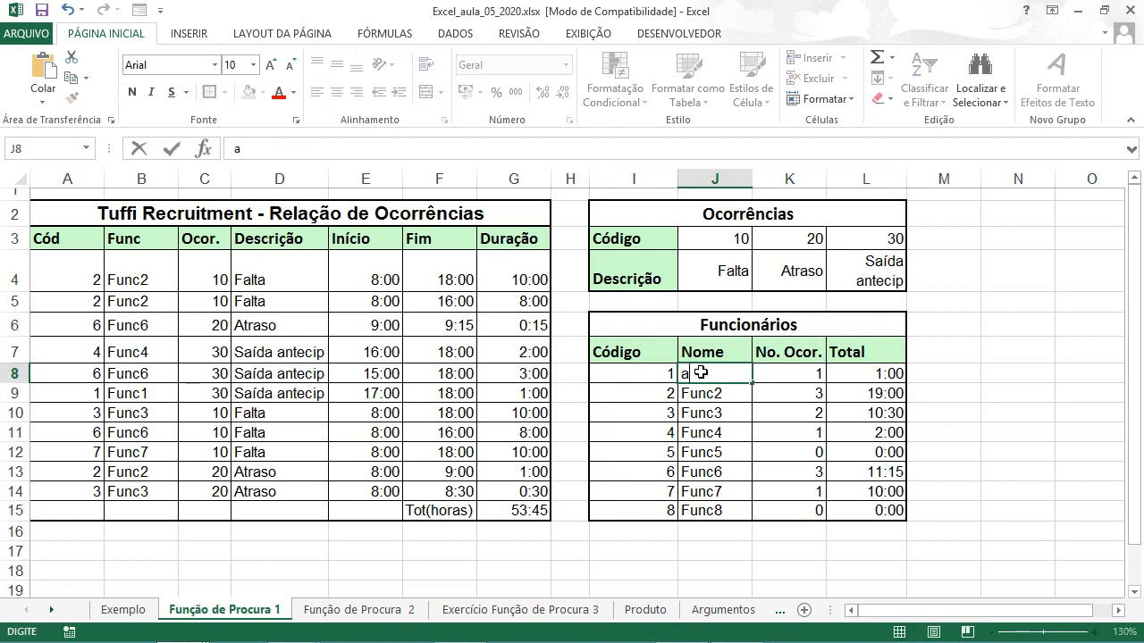
type("ana")
key("Return")
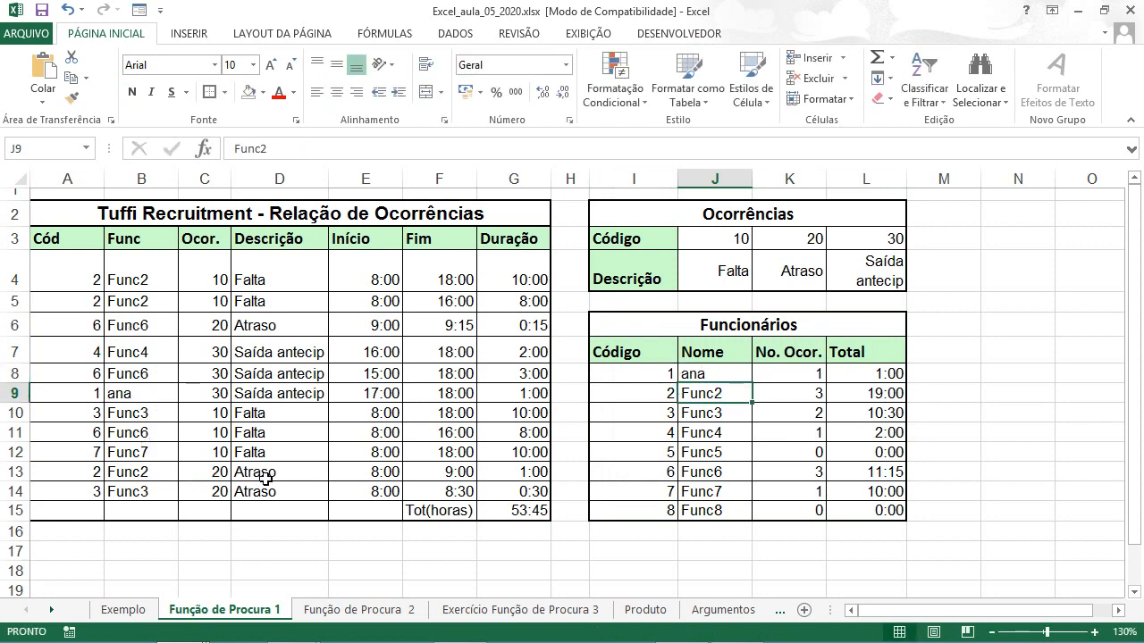
type("Pedro")
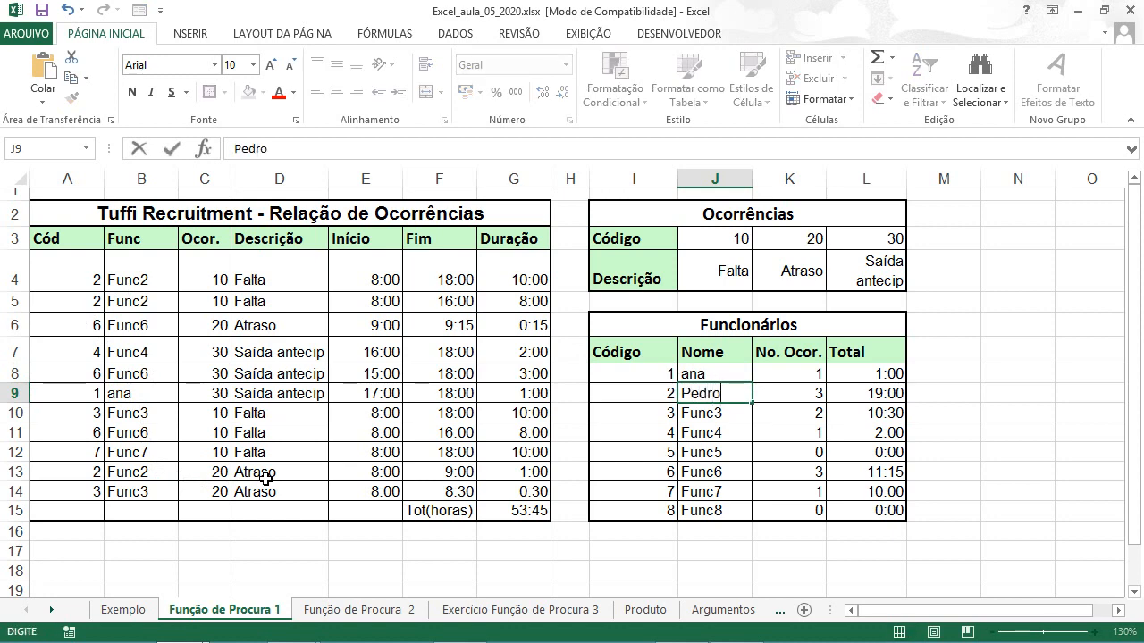
key("Return")
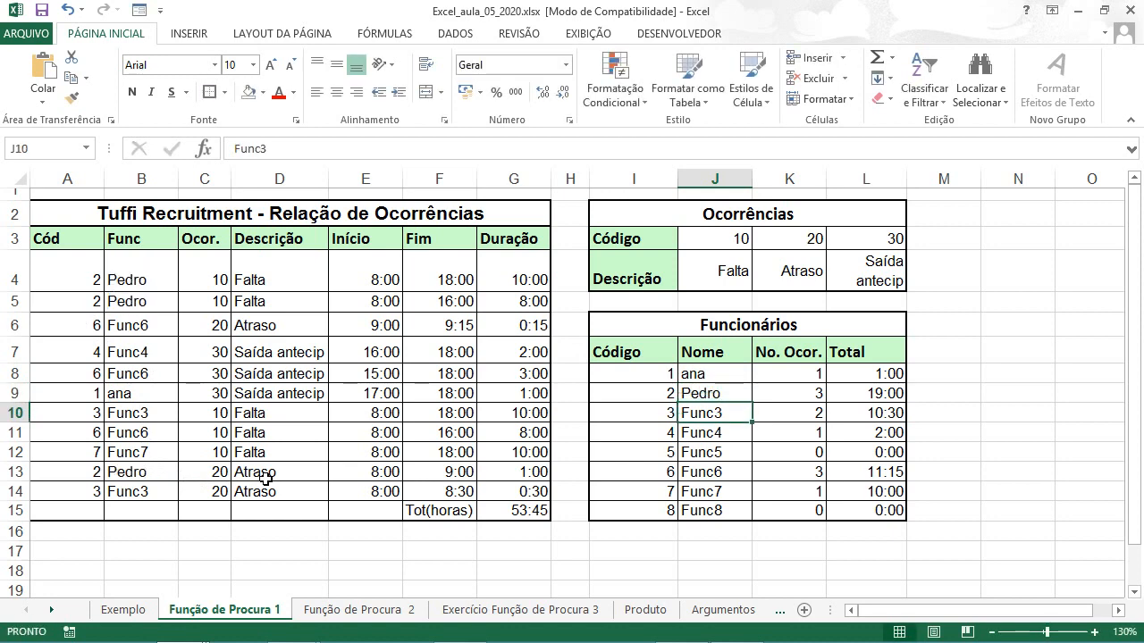
type("Victoria")
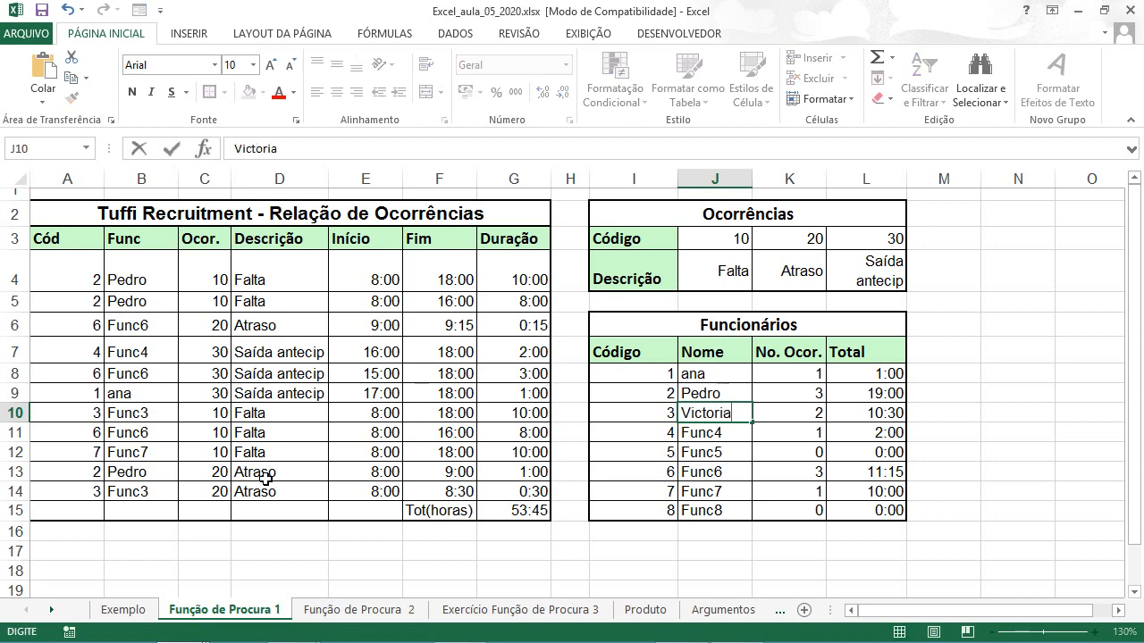
key("Return")
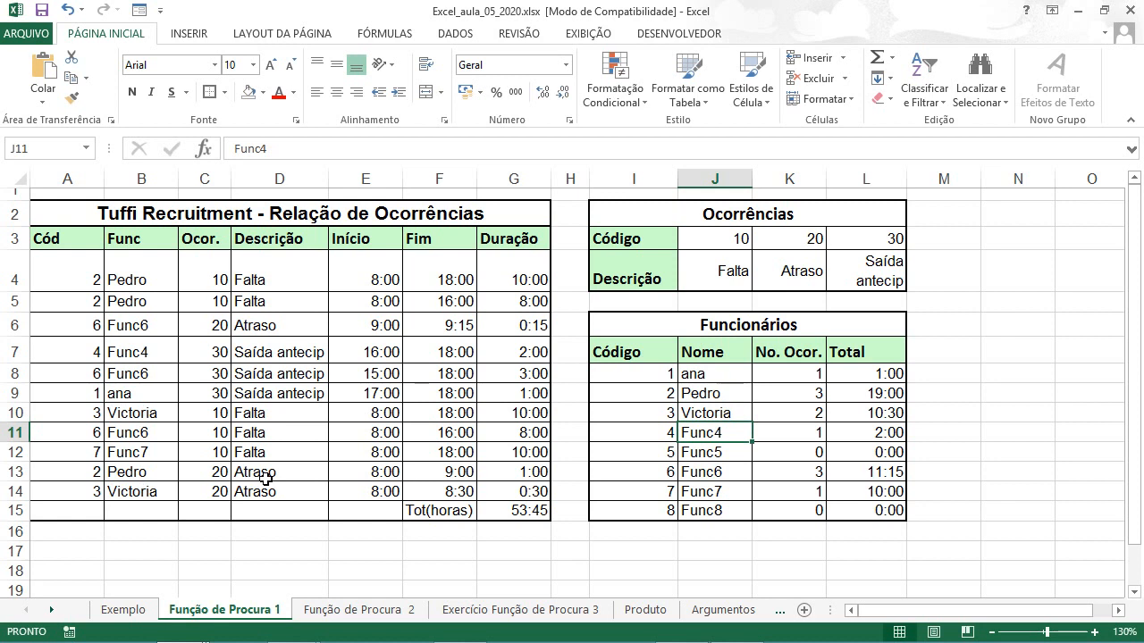
type("Natalia")
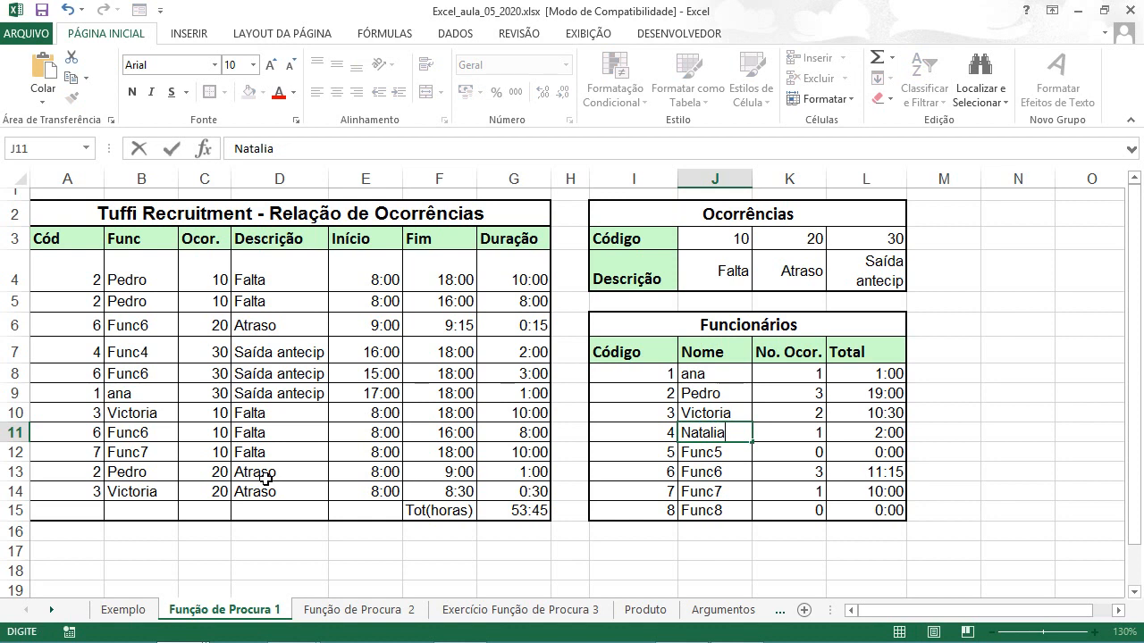
key("Return")
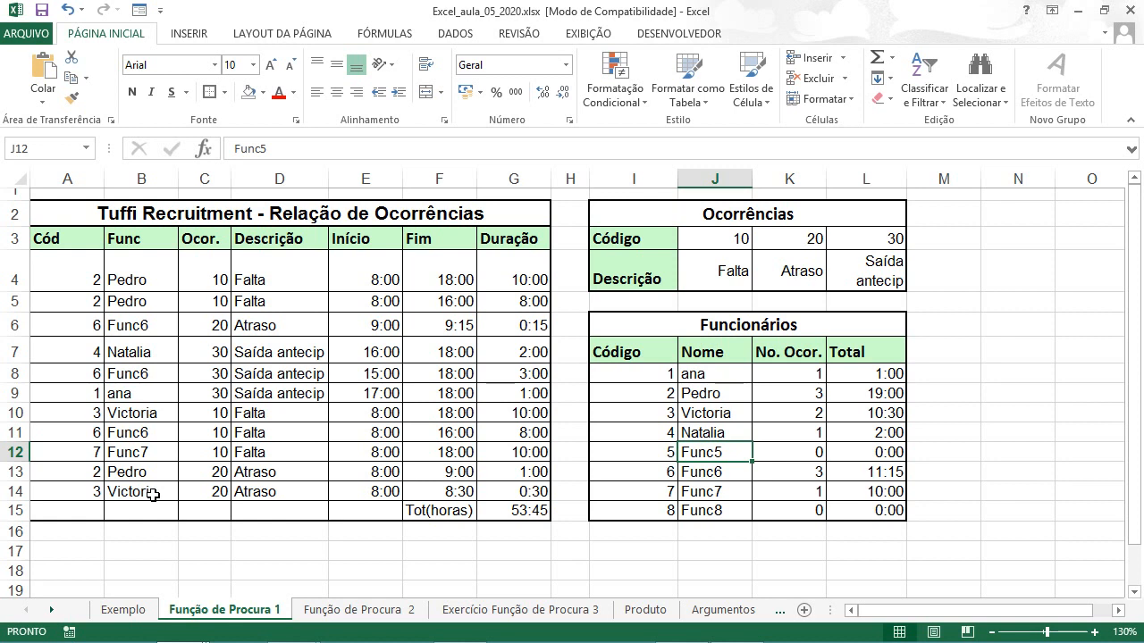
Undo the employee name entries in the Nome column of the Funcionários table
key("ctrl+z")
key("ctrl+z")
key("ctrl+z")
key("ctrl+z")
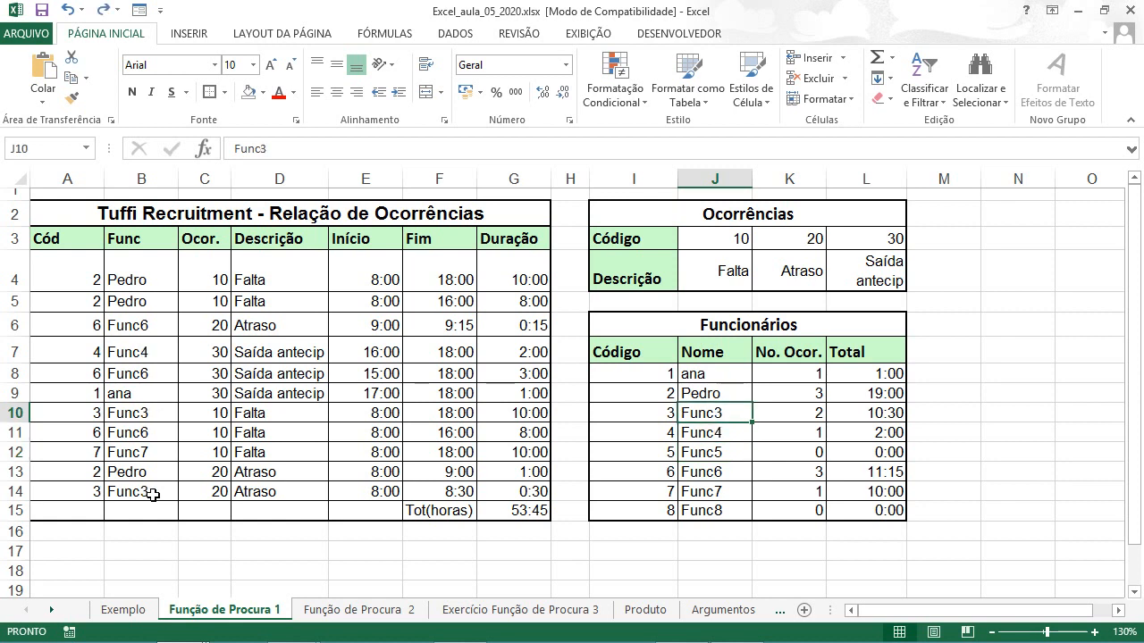